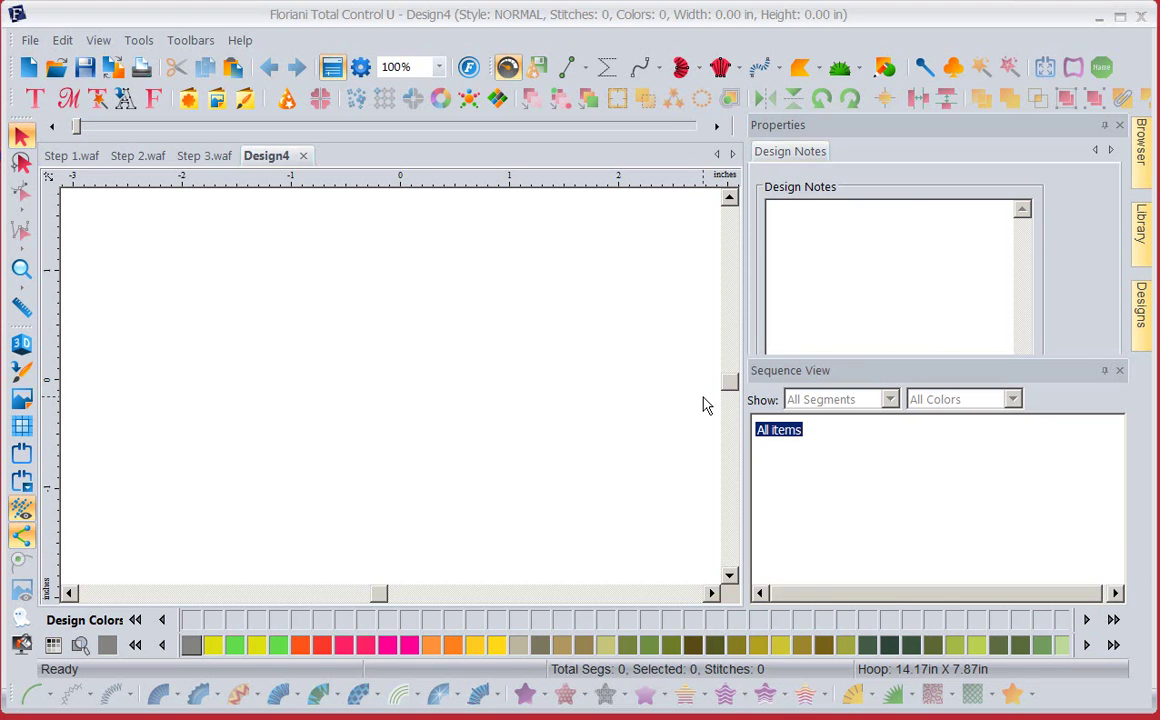
Add the Flower 4.waf design from the Designs library to the blank page.
{"action": "left_click", "coordinate": [1141, 228]}
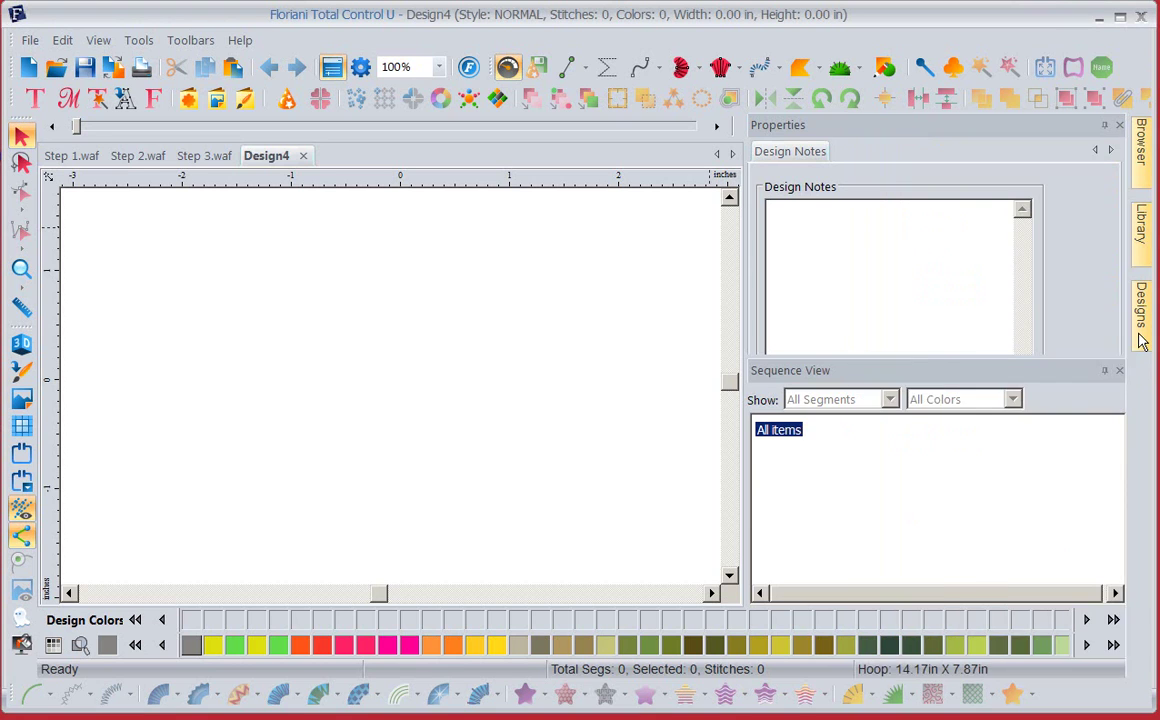
{"action": "mouse_move", "coordinate": [1141, 341]}
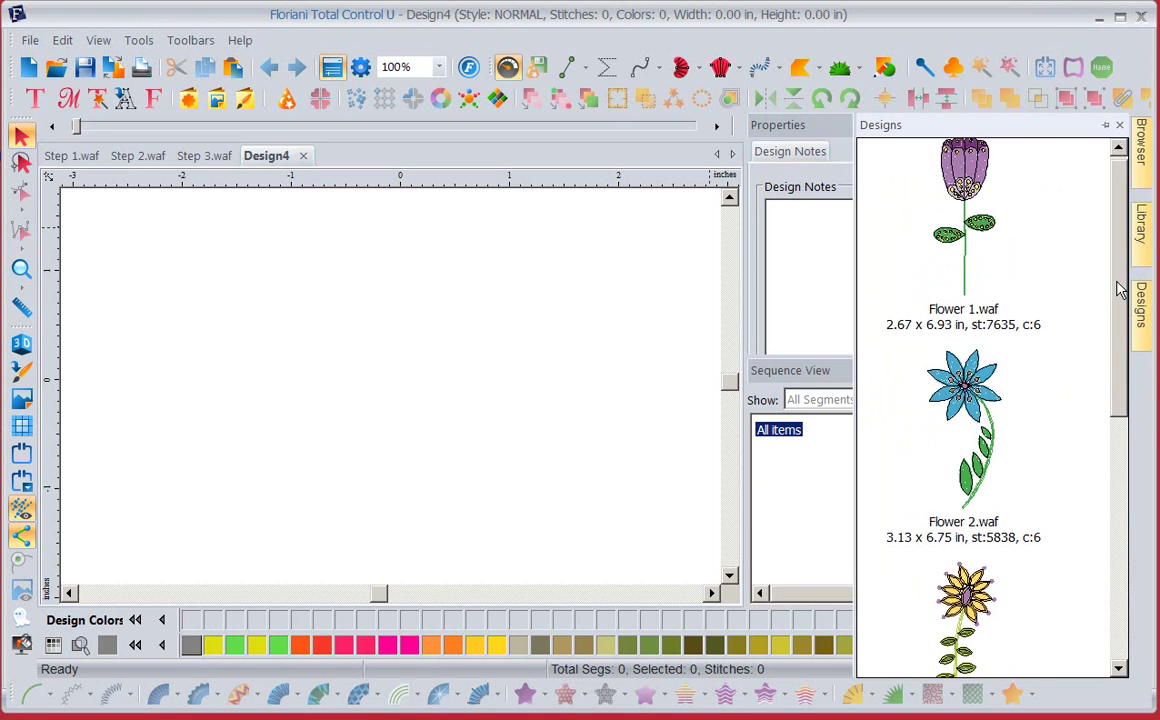
{"action": "left_click_drag", "start_coordinate": [1118, 288], "coordinate": [1124, 482]}
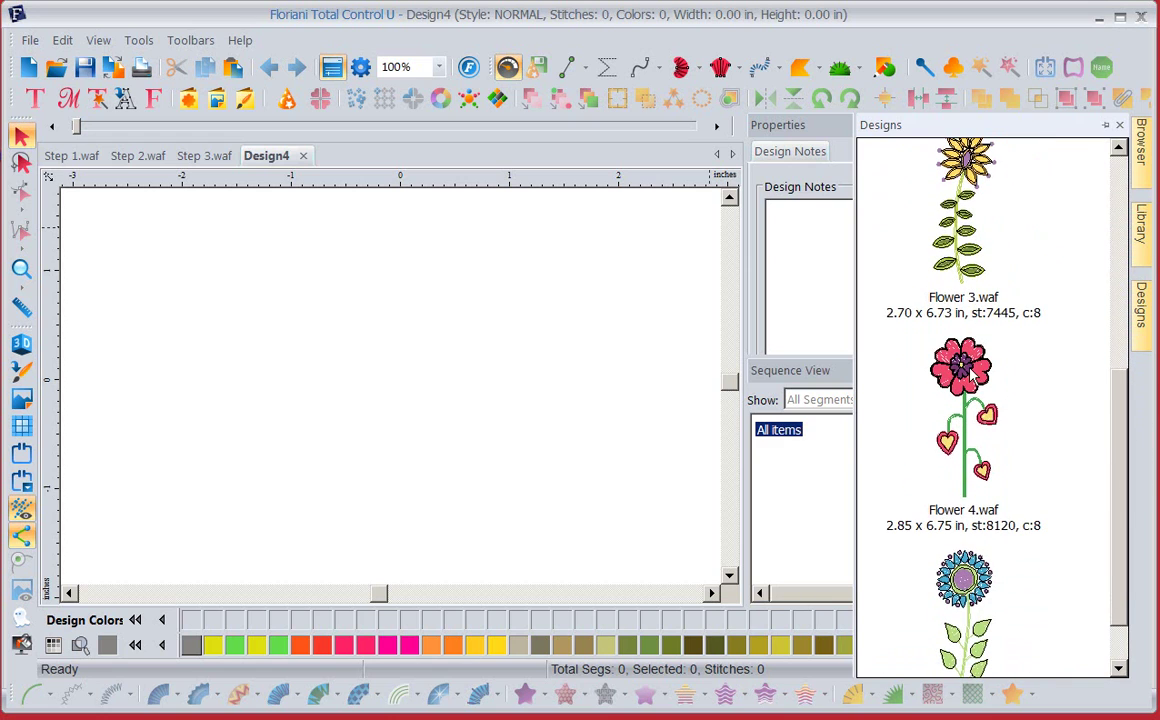
{"action": "left_click_drag", "start_coordinate": [962, 400], "coordinate": [267, 355]}
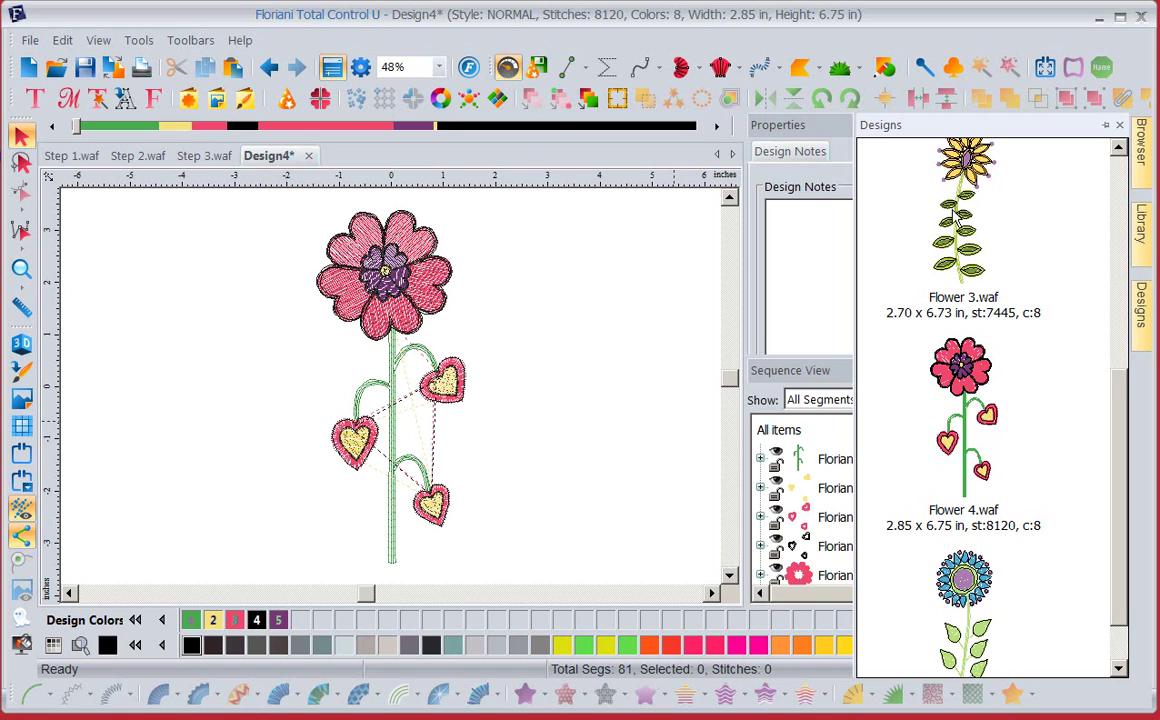
Add Flower 3.waf from the Designs library beside the pink flower, and delete the added yellow flower.
{"action": "scroll", "coordinate": [958, 230], "scroll_direction": "up", "scroll_amount": 1}
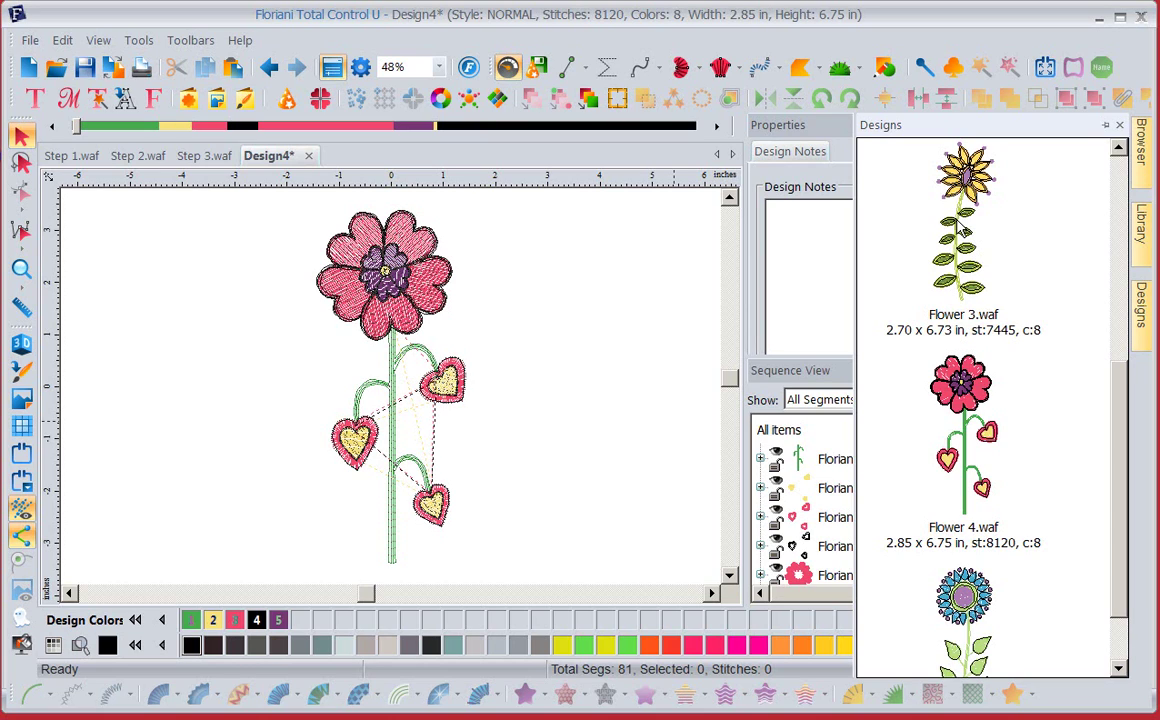
{"action": "left_click", "coordinate": [961, 230]}
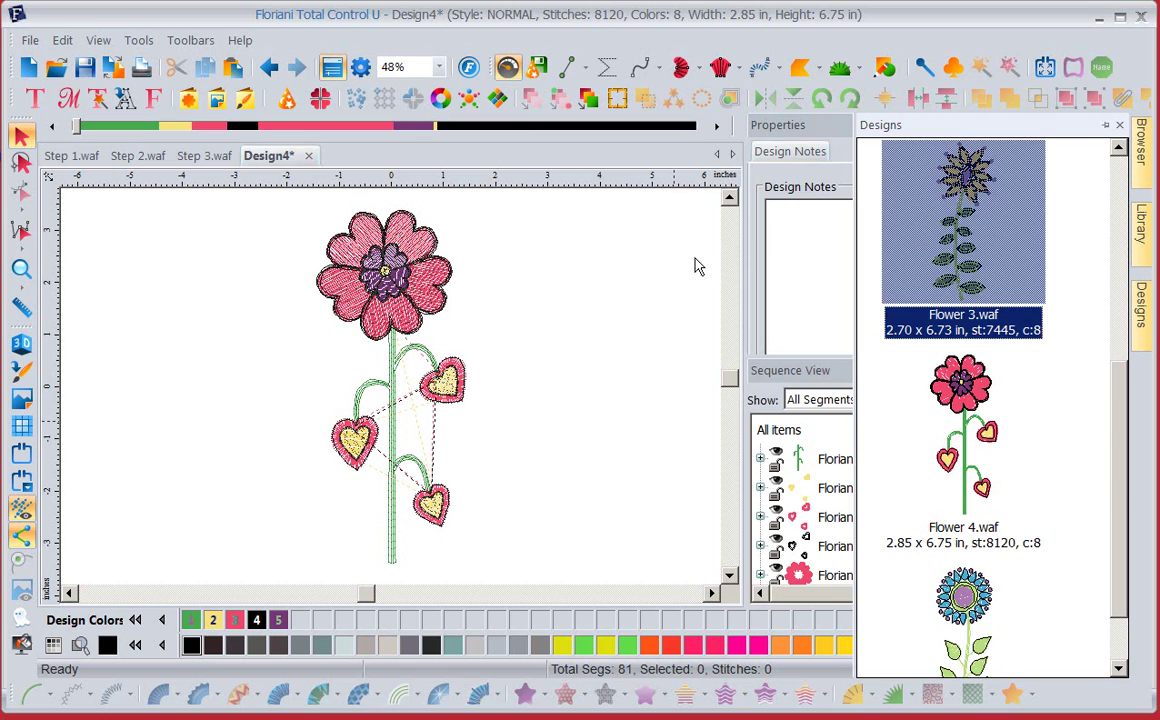
{"action": "left_click_drag", "start_coordinate": [958, 184], "coordinate": [608, 386]}
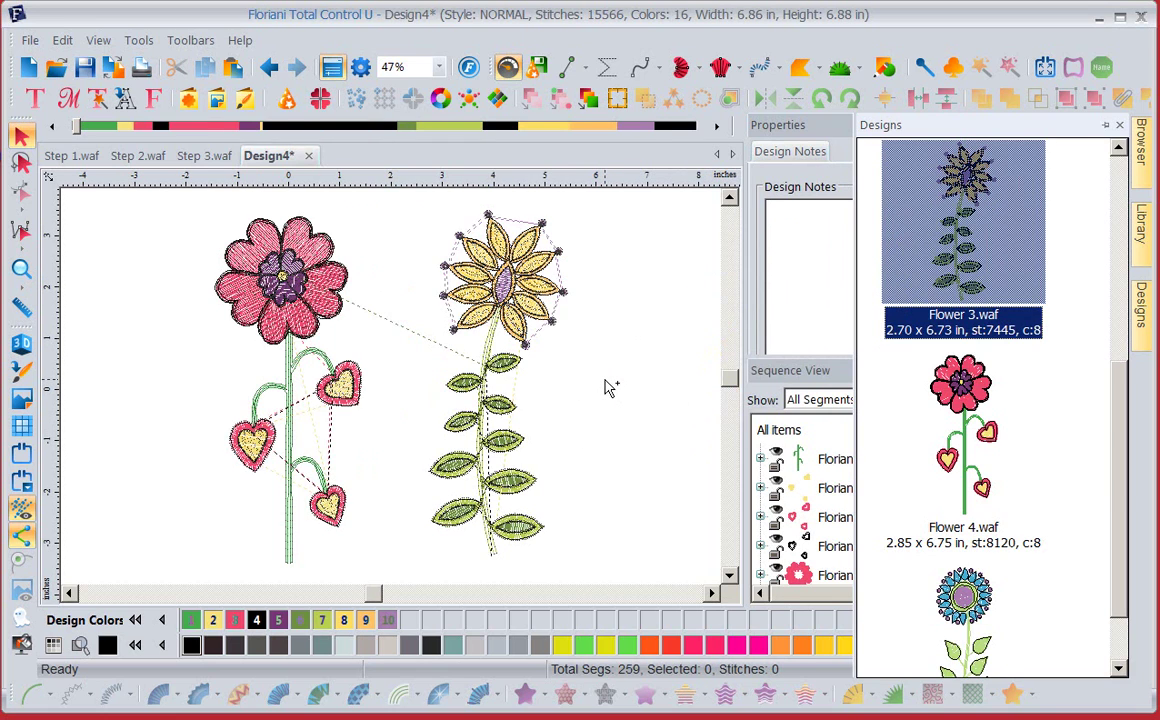
{"action": "left_click", "coordinate": [600, 308]}
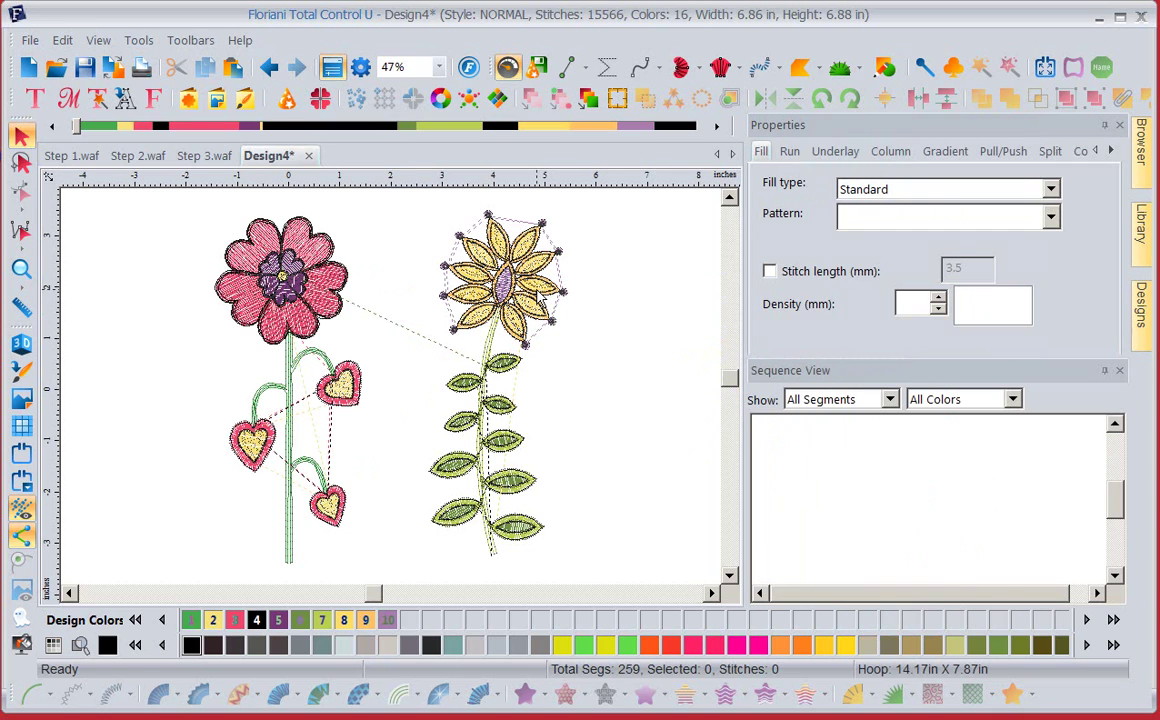
{"action": "left_click", "coordinate": [540, 298]}
{"action": "key", "text": "Delete"}
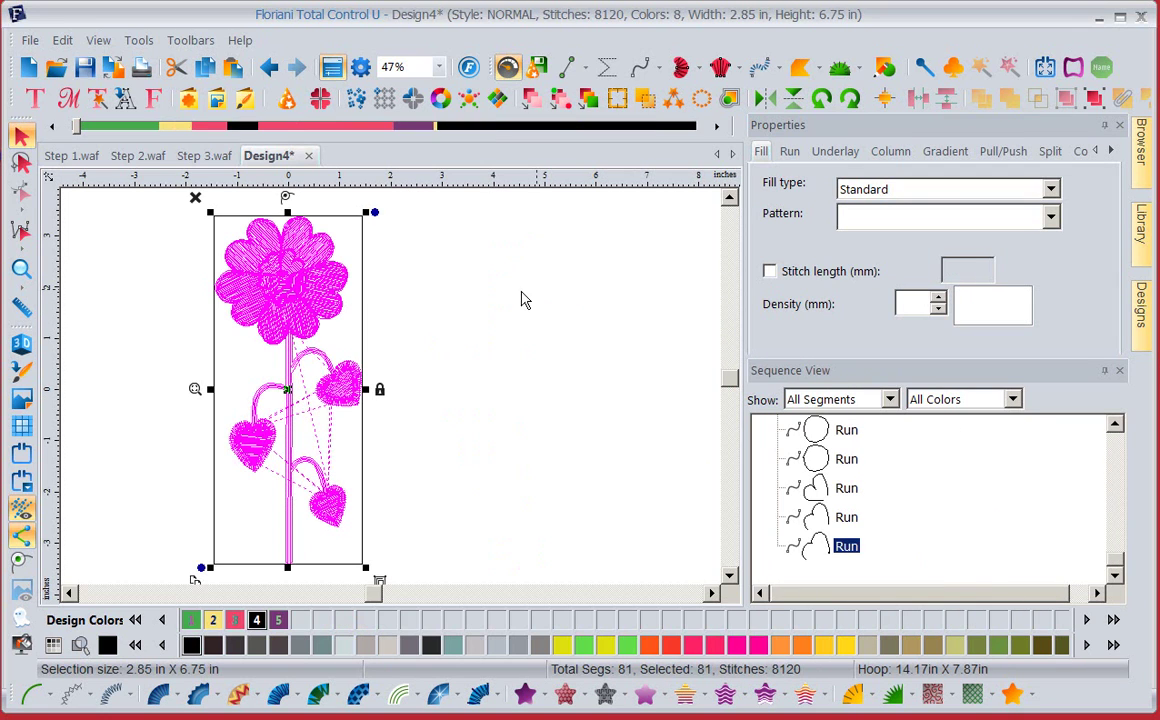
Deselect the pink flower and collapse all the color groups in the sequence list.
{"action": "left_click", "coordinate": [71, 593]}
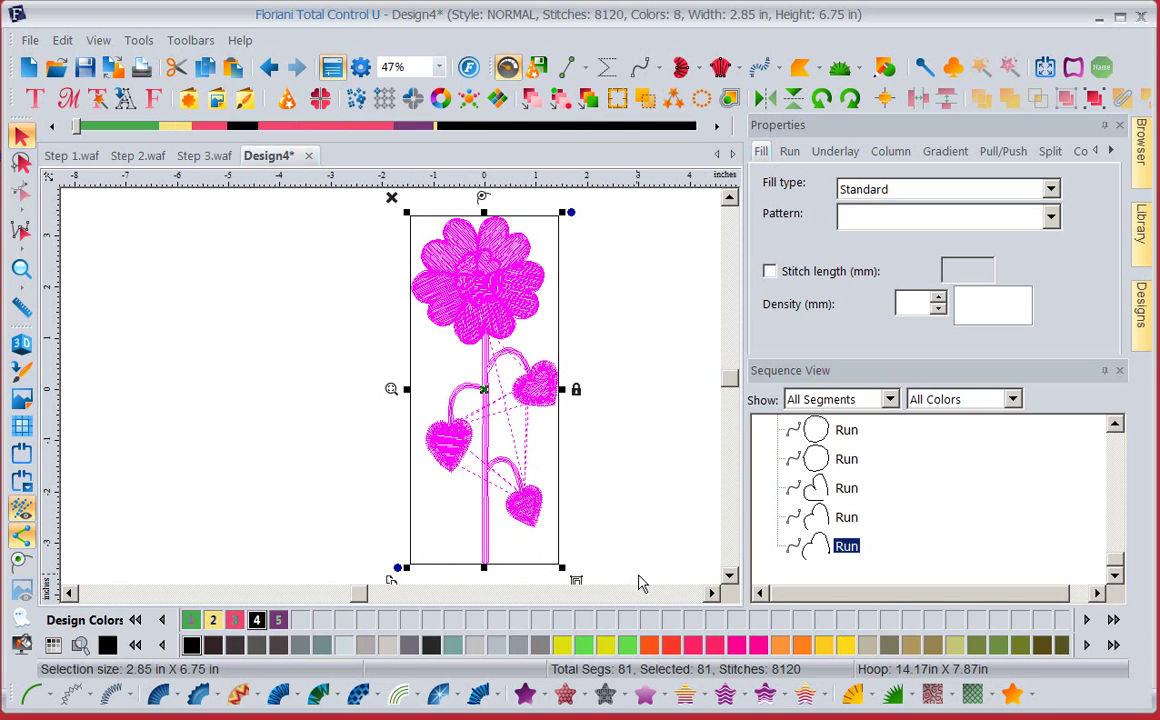
{"action": "left_click", "coordinate": [713, 594]}
{"action": "left_click", "coordinate": [503, 316]}
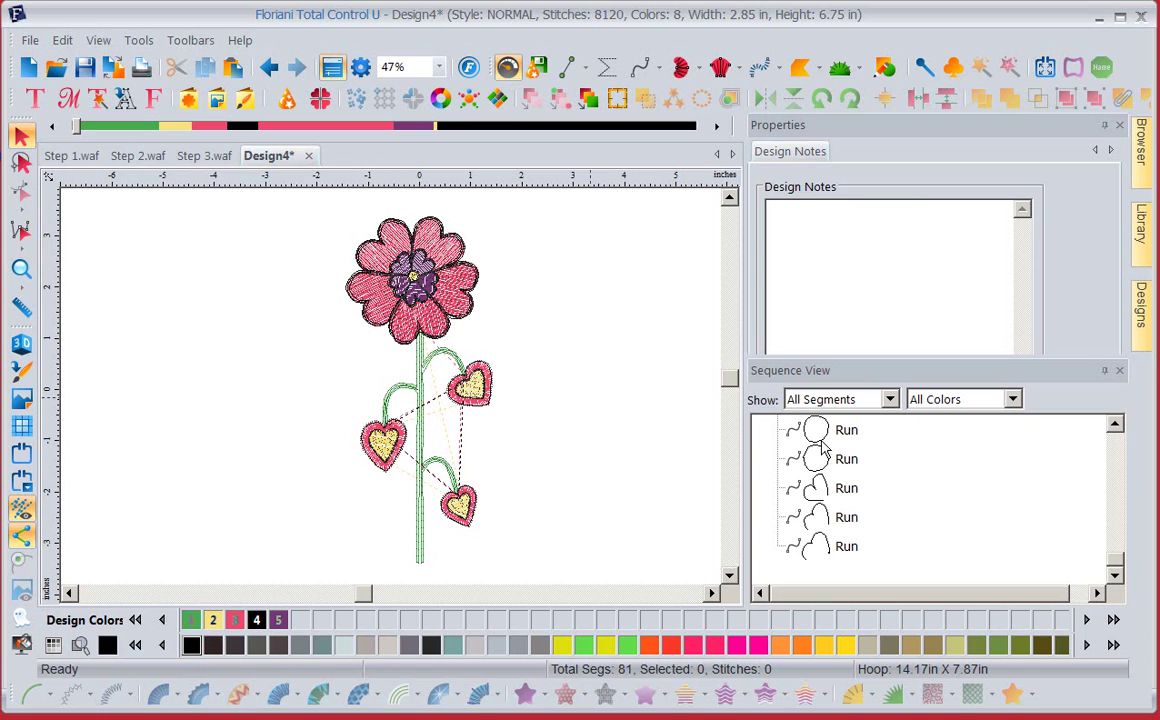
{"action": "left_click", "coordinate": [888, 473]}
{"action": "right_click", "coordinate": [892, 481]}
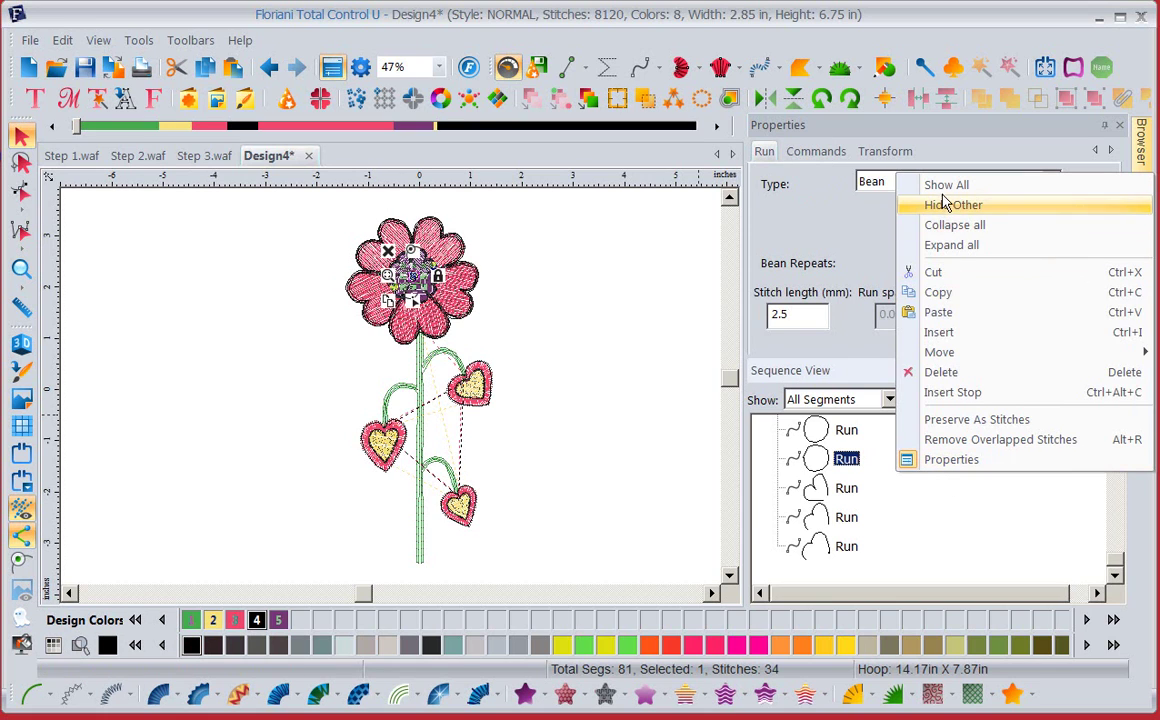
{"action": "left_click", "coordinate": [945, 226]}
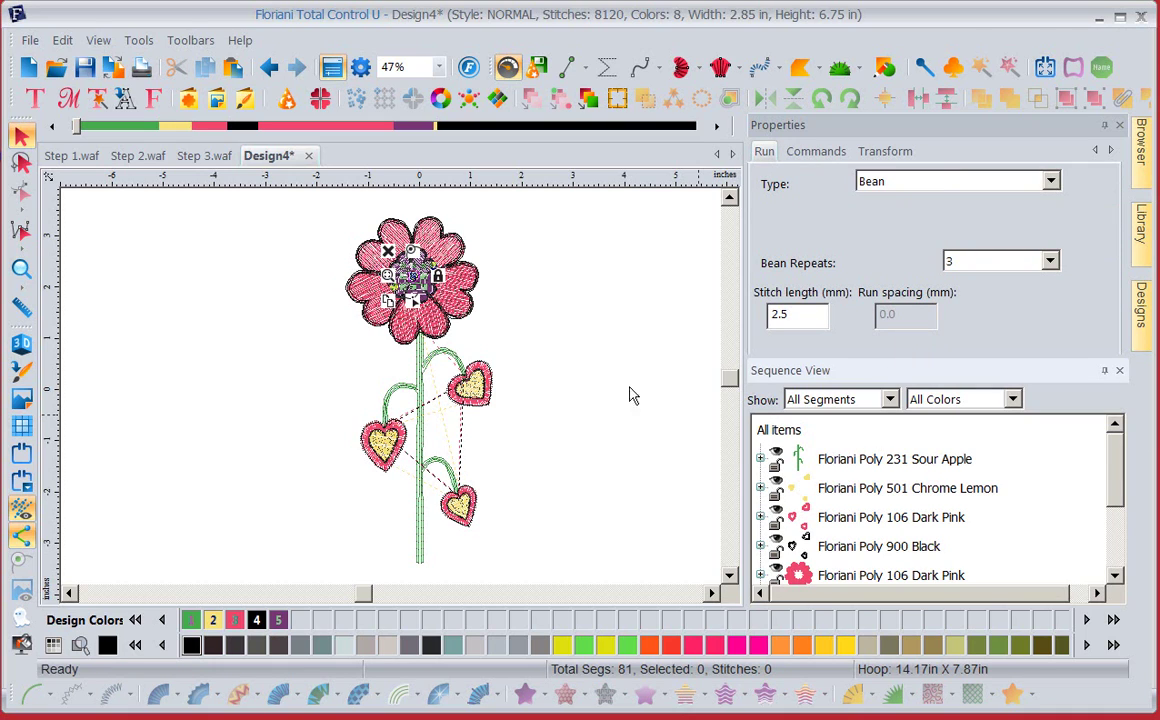
{"action": "left_click", "coordinate": [176, 461]}
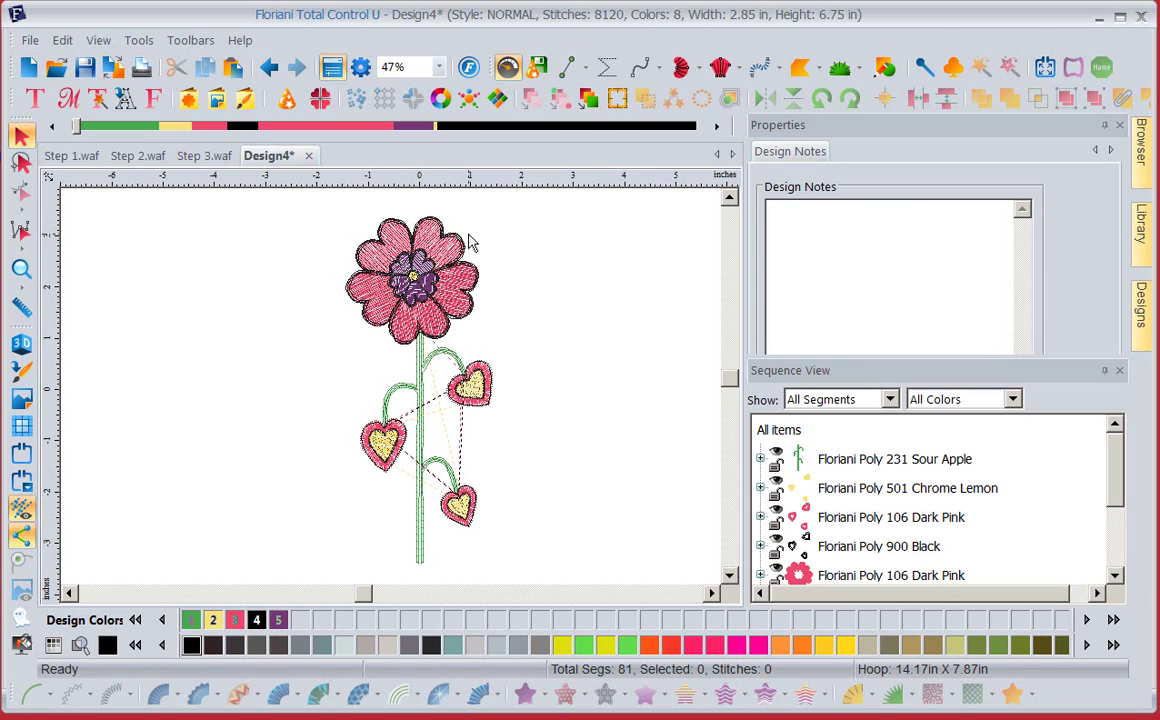
Hide the stitch points and the stitches so only the object outlines of the flower head are displayed.
{"action": "left_click", "coordinate": [21, 268]}
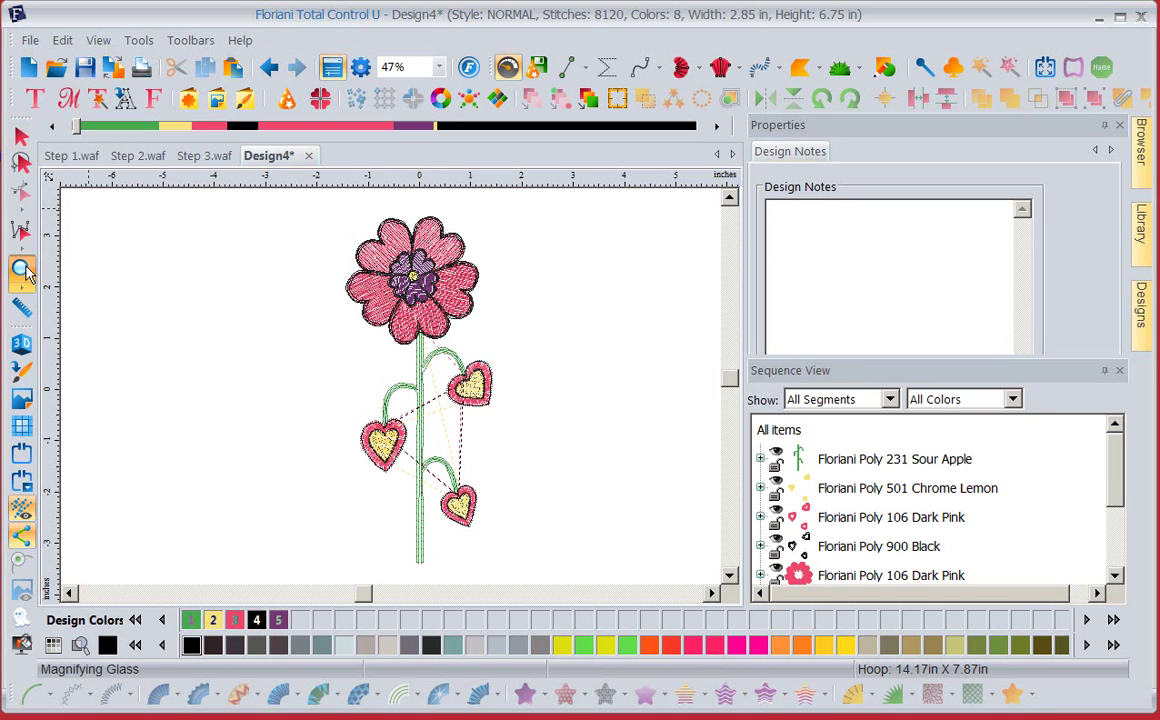
{"action": "left_click_drag", "start_coordinate": [318, 215], "coordinate": [497, 331]}
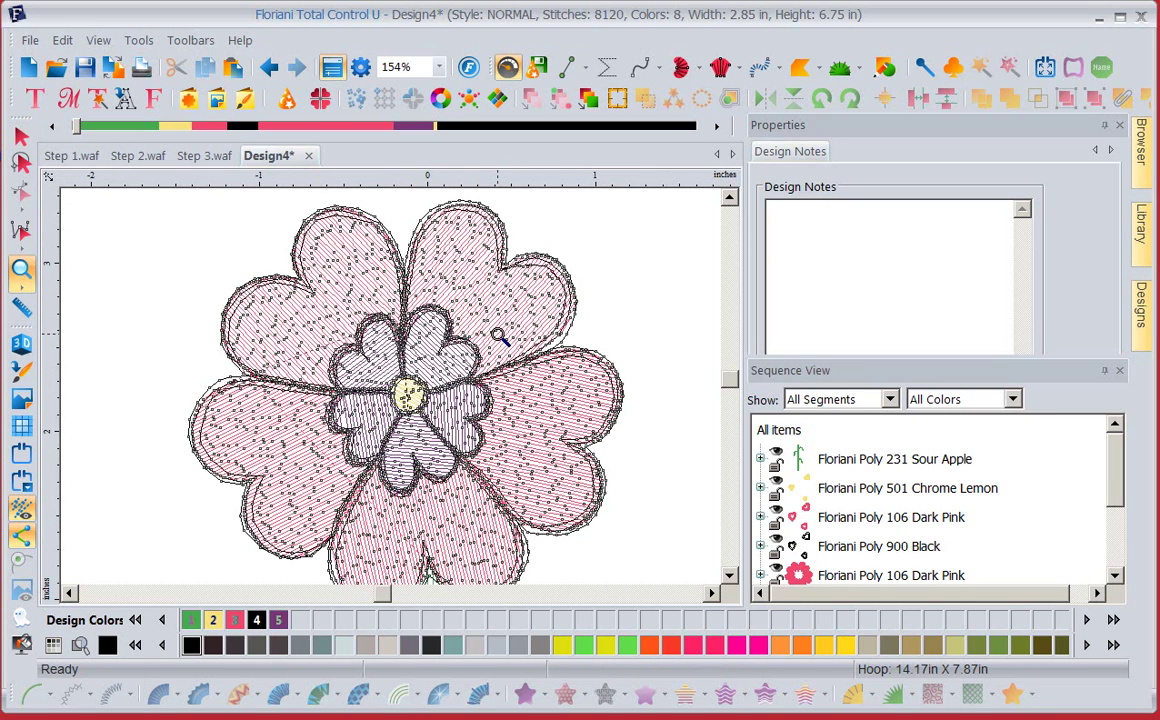
{"action": "left_click", "coordinate": [22, 537]}
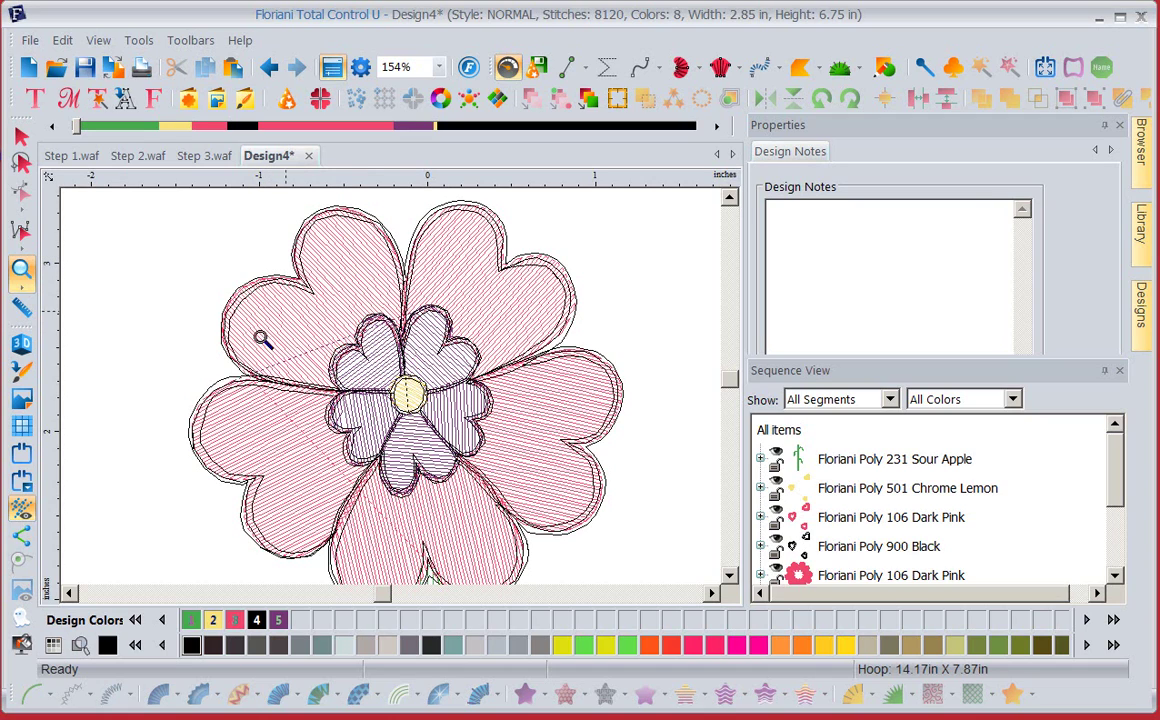
{"action": "left_click", "coordinate": [22, 512]}
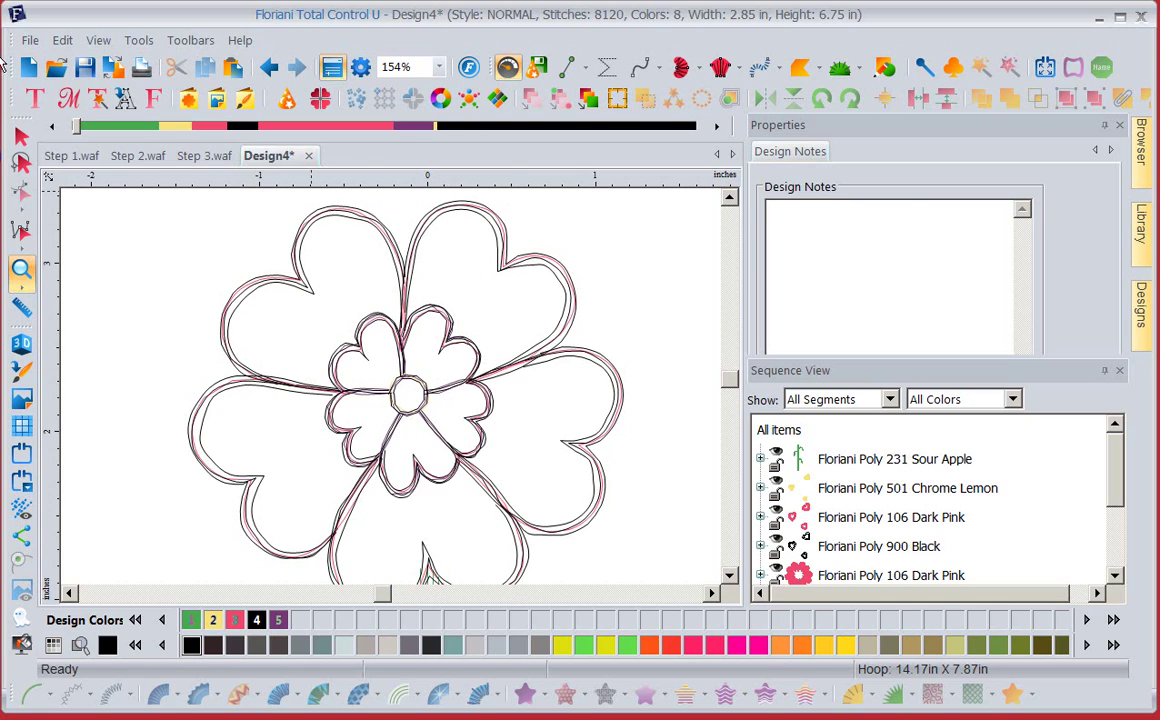
Ungroup all objects of the flower design and clear the selection.
{"action": "left_click", "coordinate": [16, 137]}
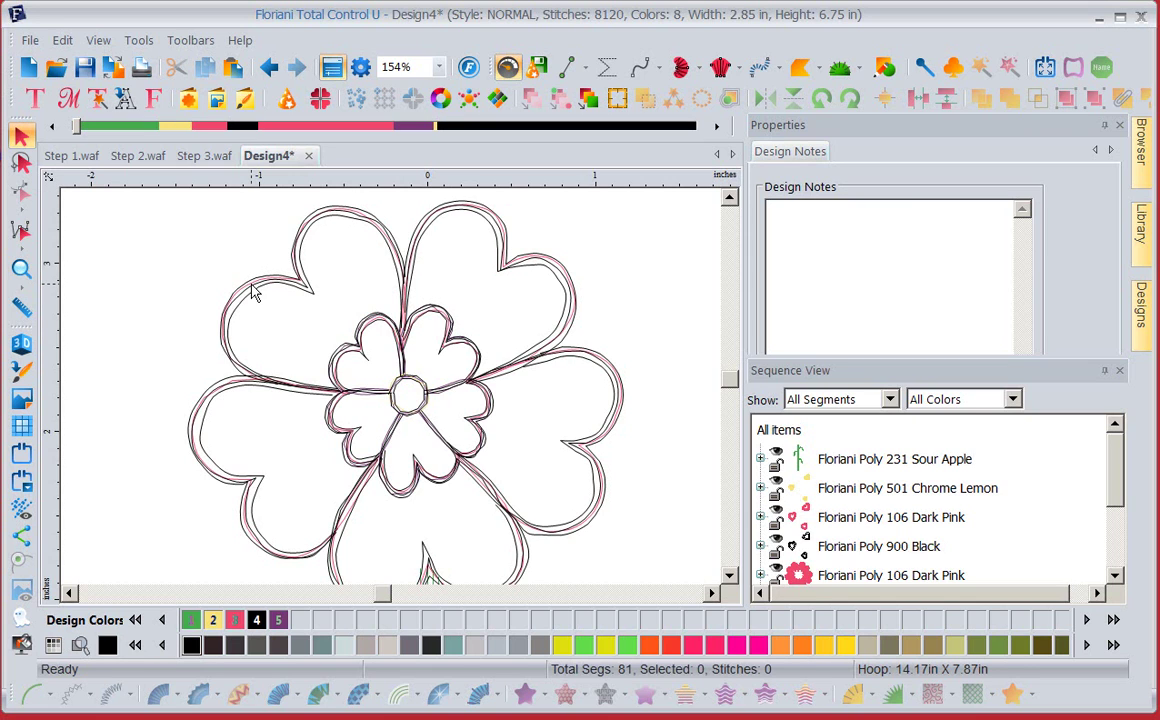
{"action": "key", "text": "ctrl+a"}
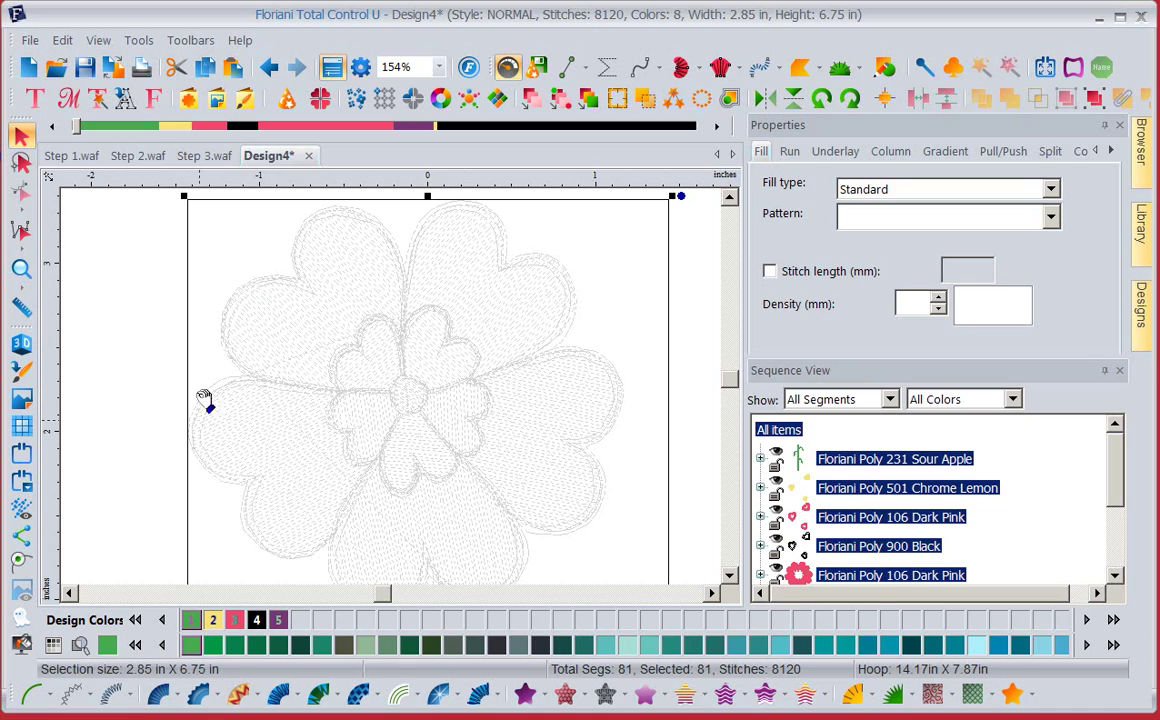
{"action": "left_click", "coordinate": [120, 370]}
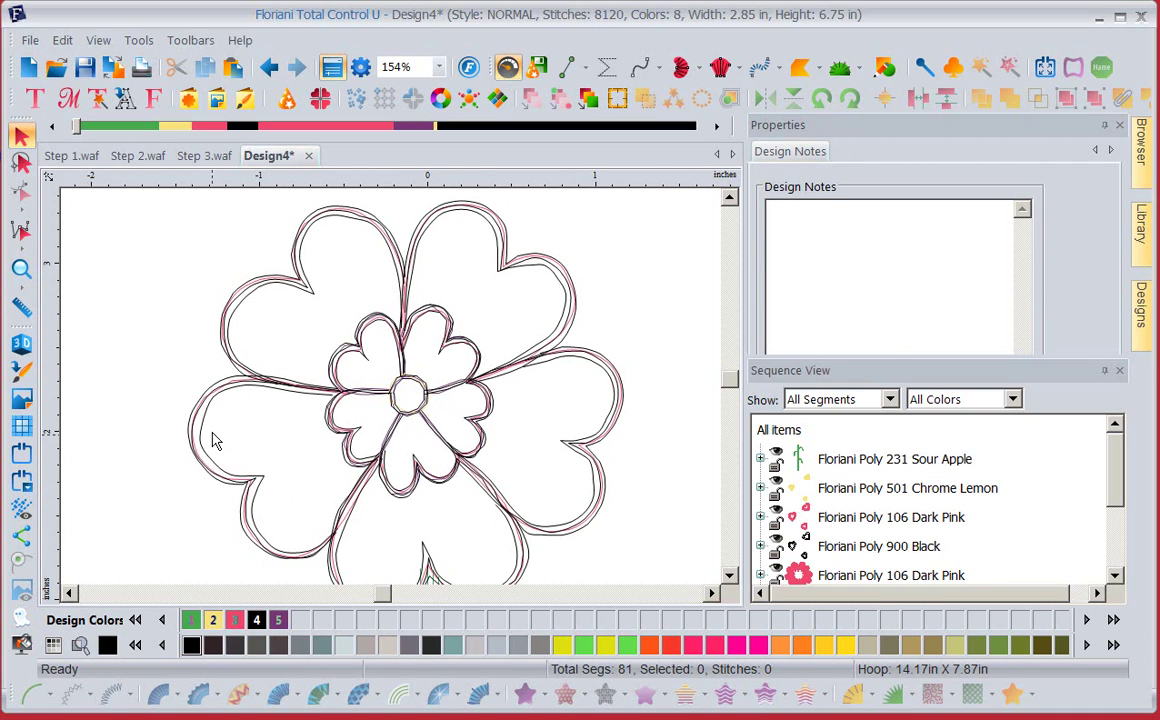
{"action": "key", "text": "ctrl+a"}
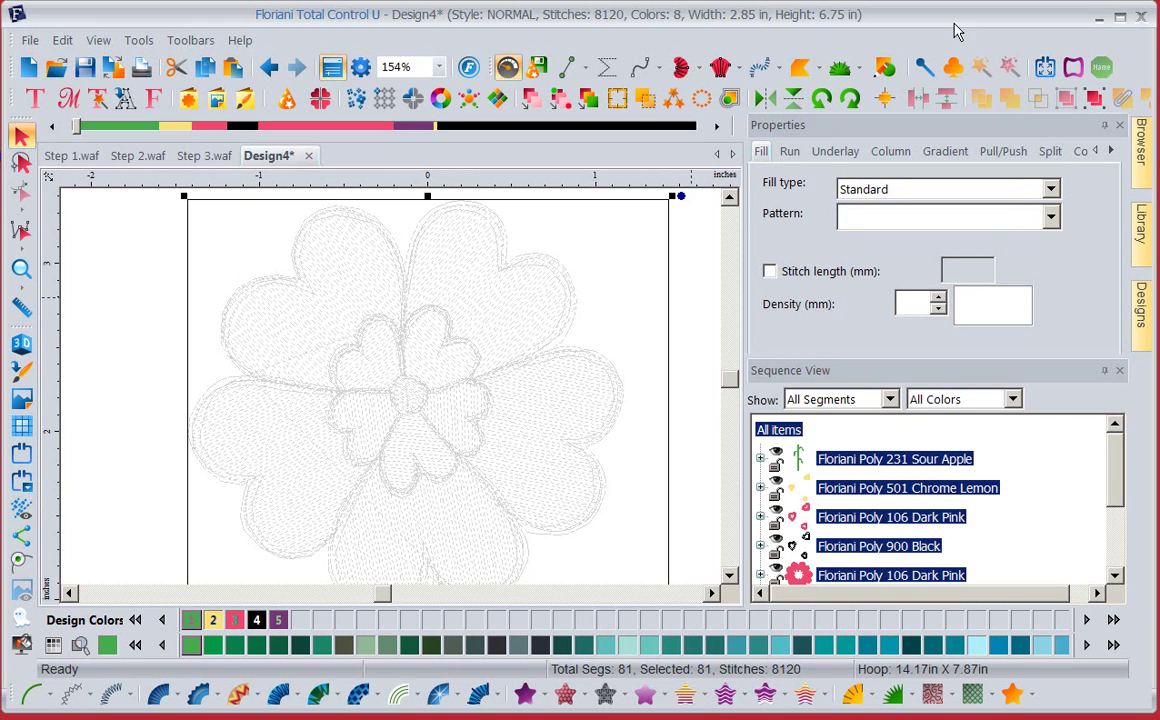
{"action": "left_click", "coordinate": [1095, 99]}
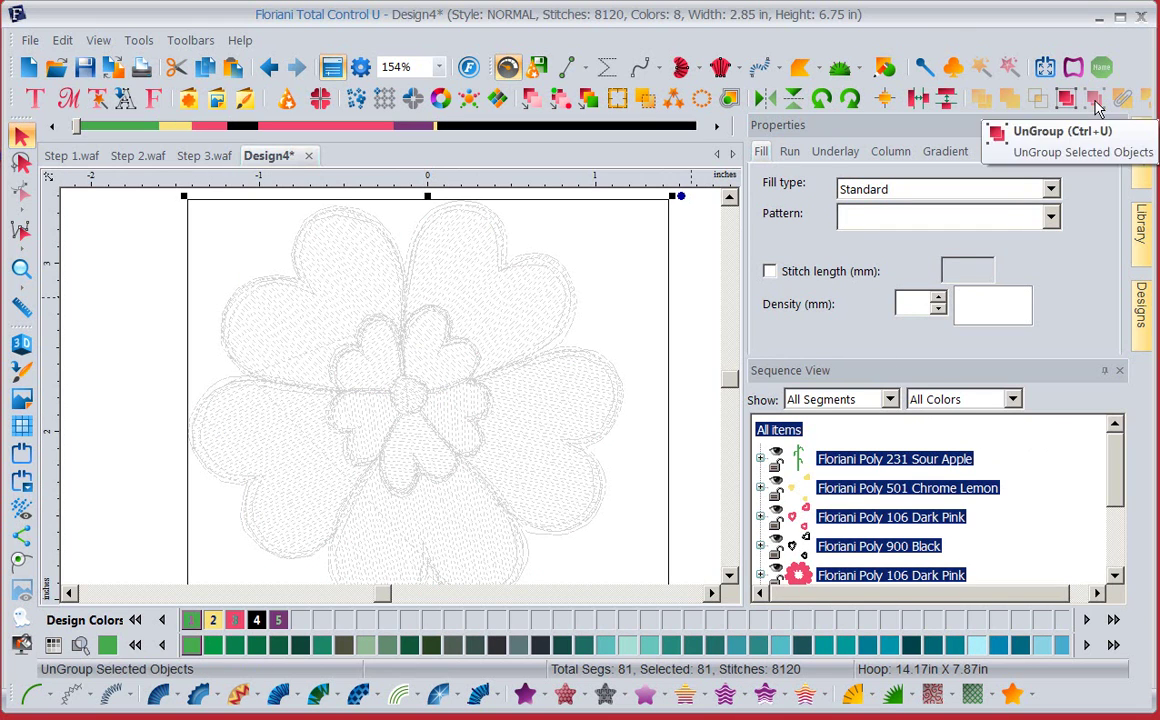
{"action": "left_click", "coordinate": [167, 318]}
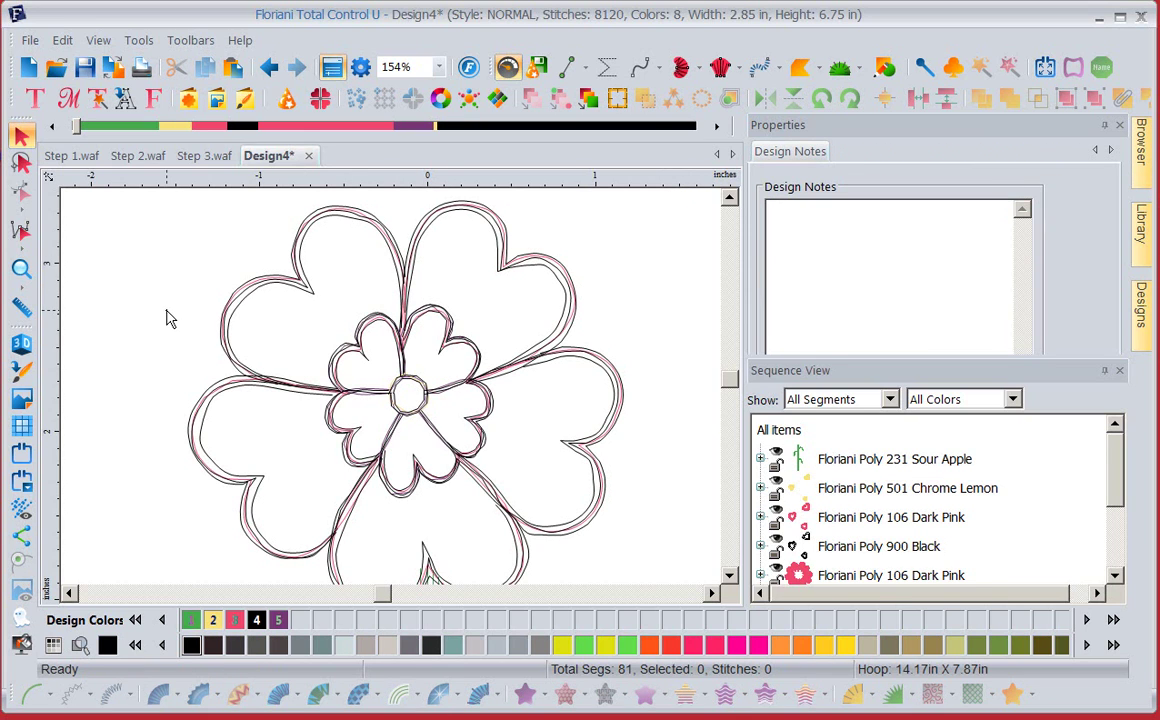
Nudge the node at the top of the upper-left petal's inner black run outline and check the outline against the stitches.
{"action": "left_click", "coordinate": [245, 292]}
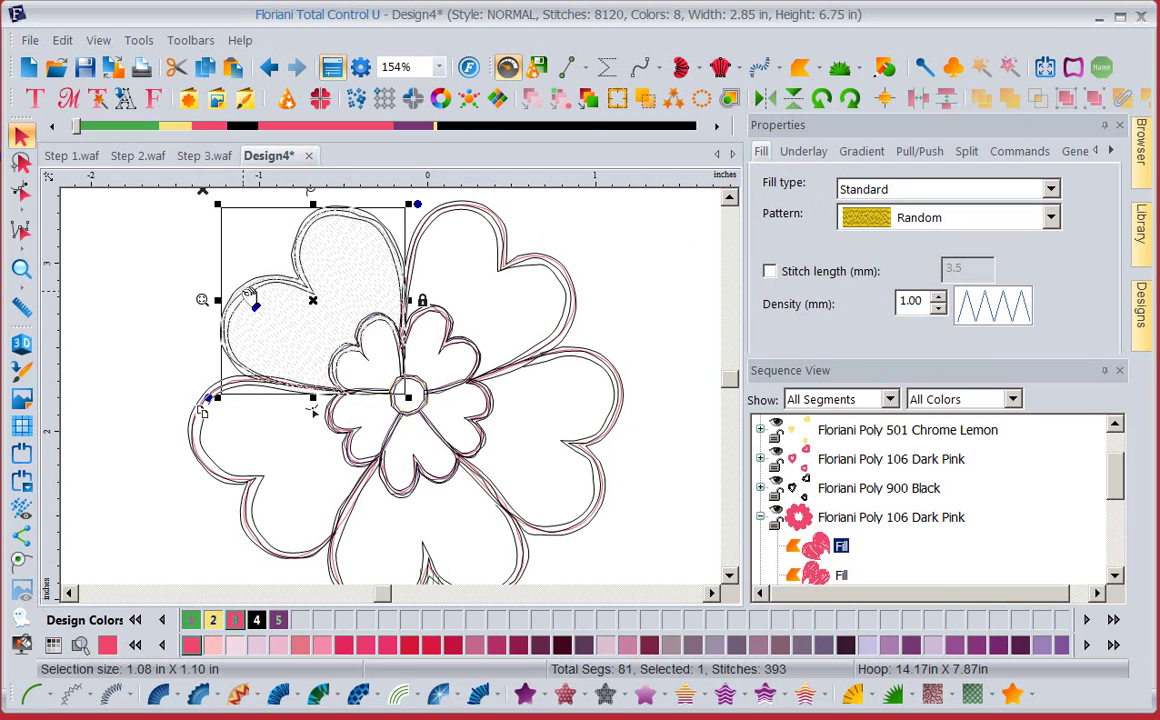
{"action": "left_click", "coordinate": [455, 218]}
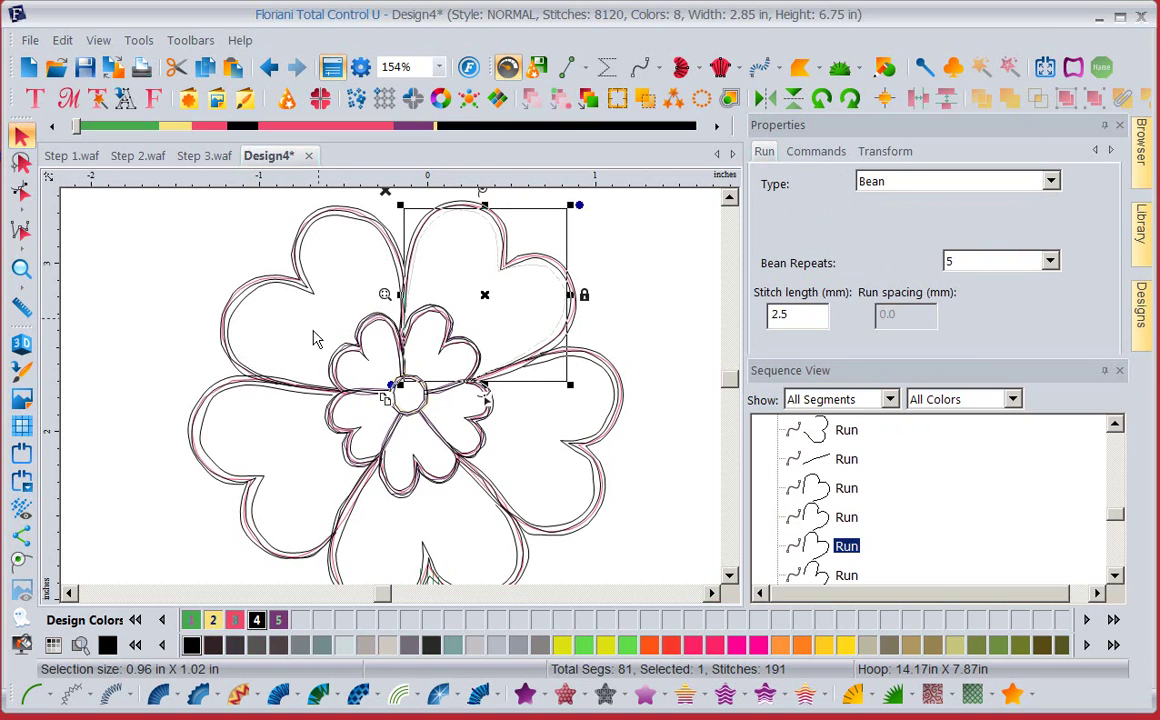
{"action": "left_click", "coordinate": [22, 618]}
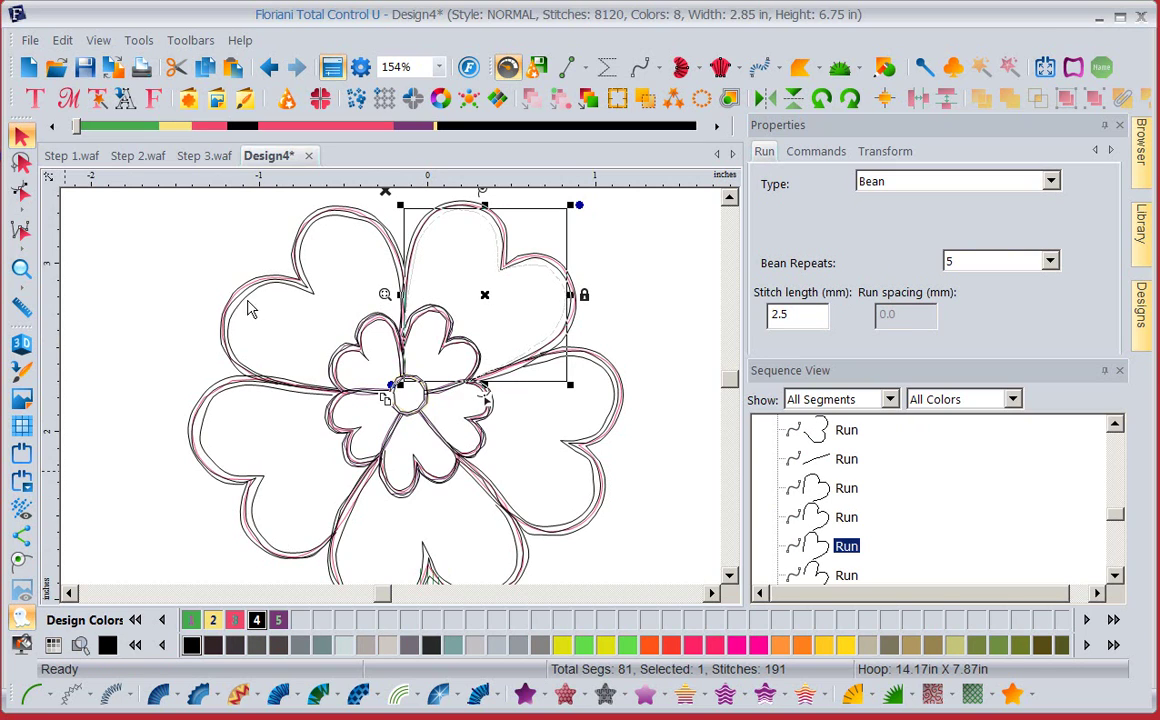
{"action": "left_click", "coordinate": [244, 304]}
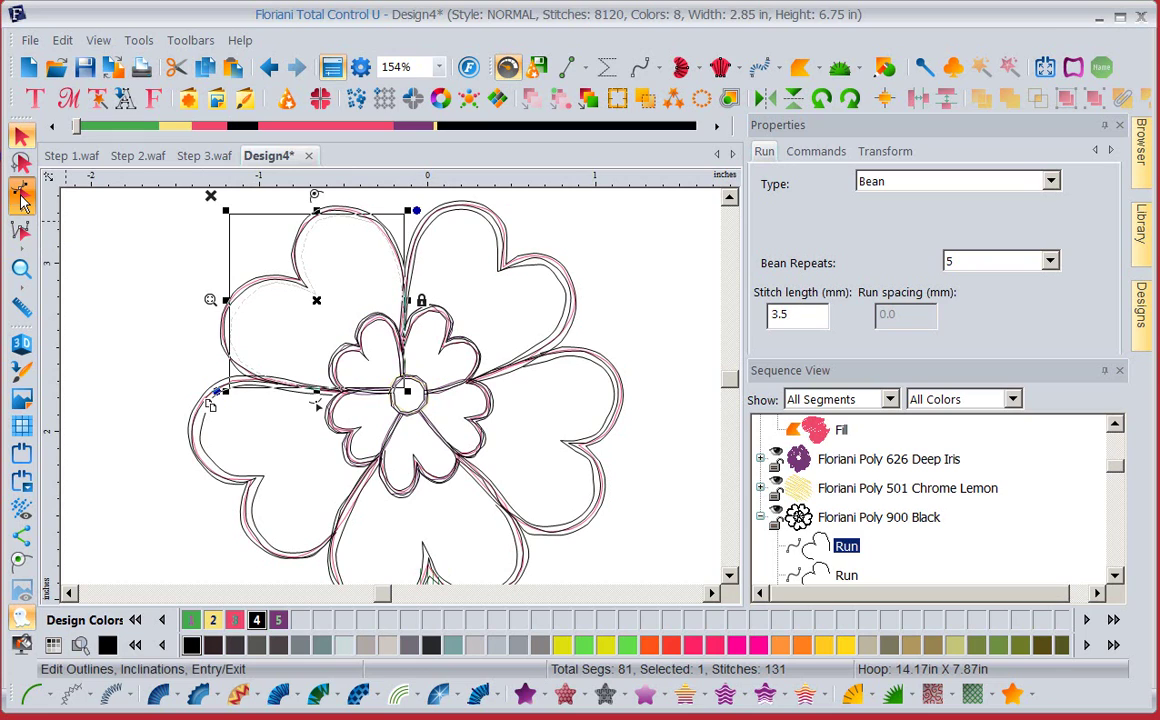
{"action": "left_click", "coordinate": [21, 194]}
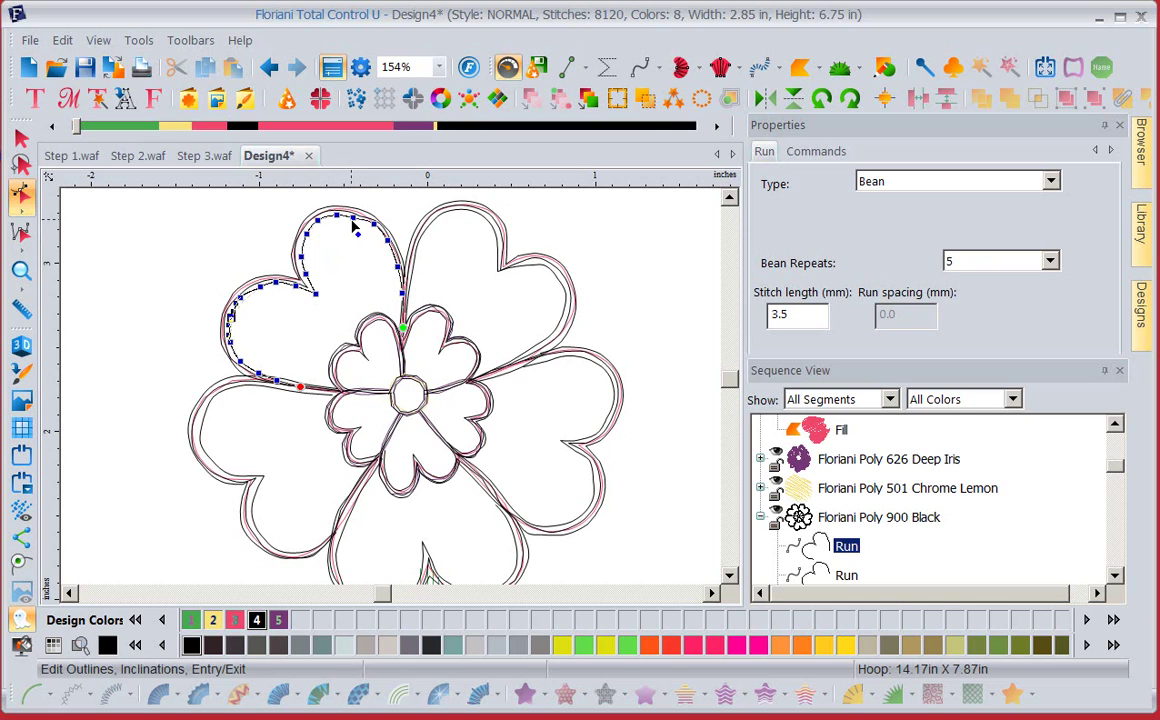
{"action": "left_click_drag", "start_coordinate": [354, 224], "coordinate": [355, 216]}
{"action": "left_click", "coordinate": [22, 510]}
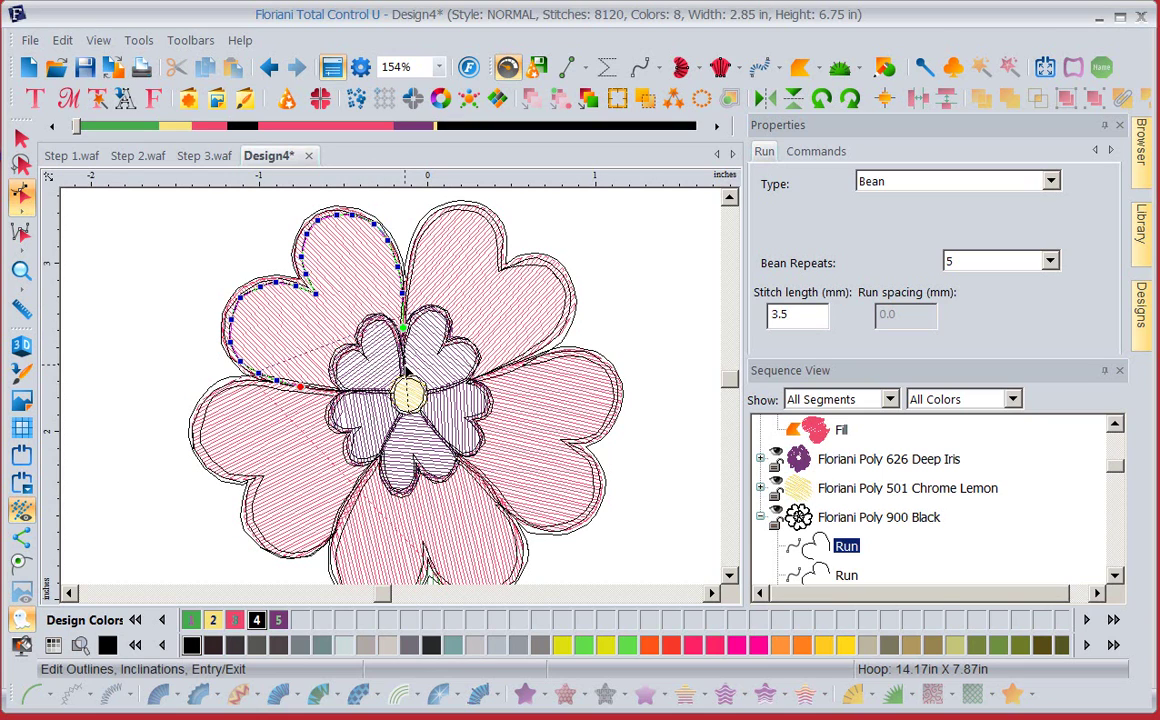
{"action": "left_click", "coordinate": [22, 510]}
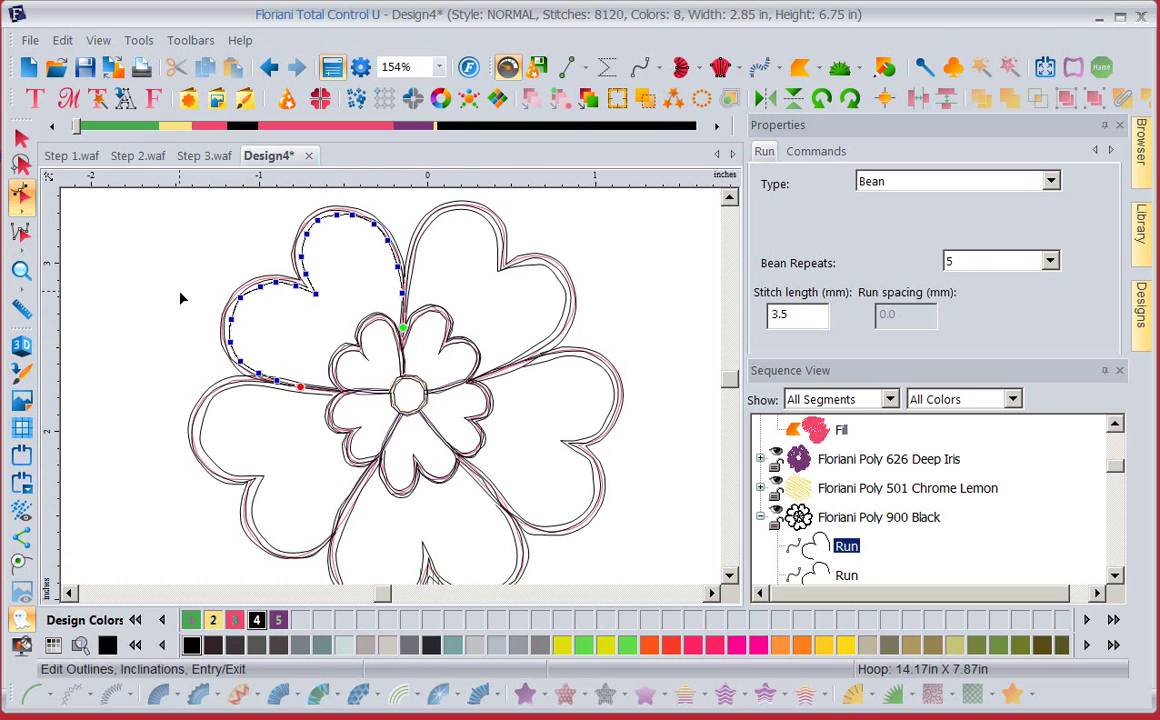
{"action": "left_click", "coordinate": [22, 137]}
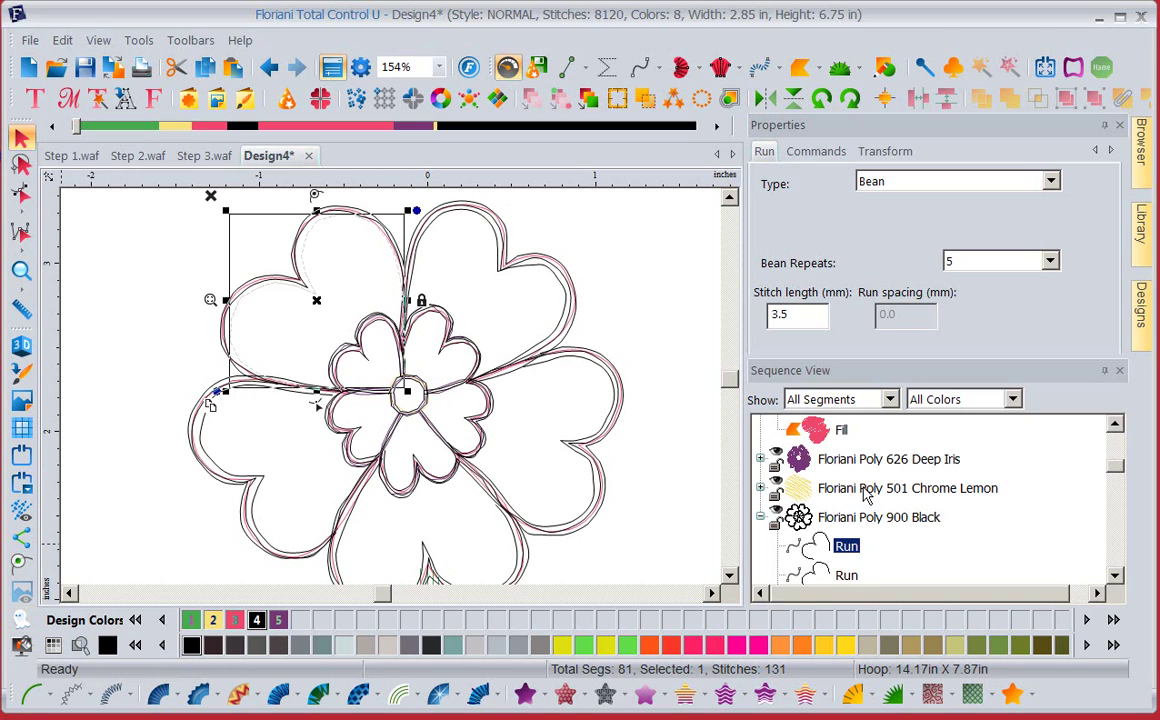
Hide the Floriani Poly 106 Dark Pink petal fills and display the stitches of the remaining objects.
{"action": "mouse_move", "coordinate": [1118, 470]}
{"action": "left_mouse_down"}
{"action": "mouse_move", "coordinate": [1117, 440]}
{"action": "mouse_move", "coordinate": [1114, 450]}
{"action": "left_mouse_up"}
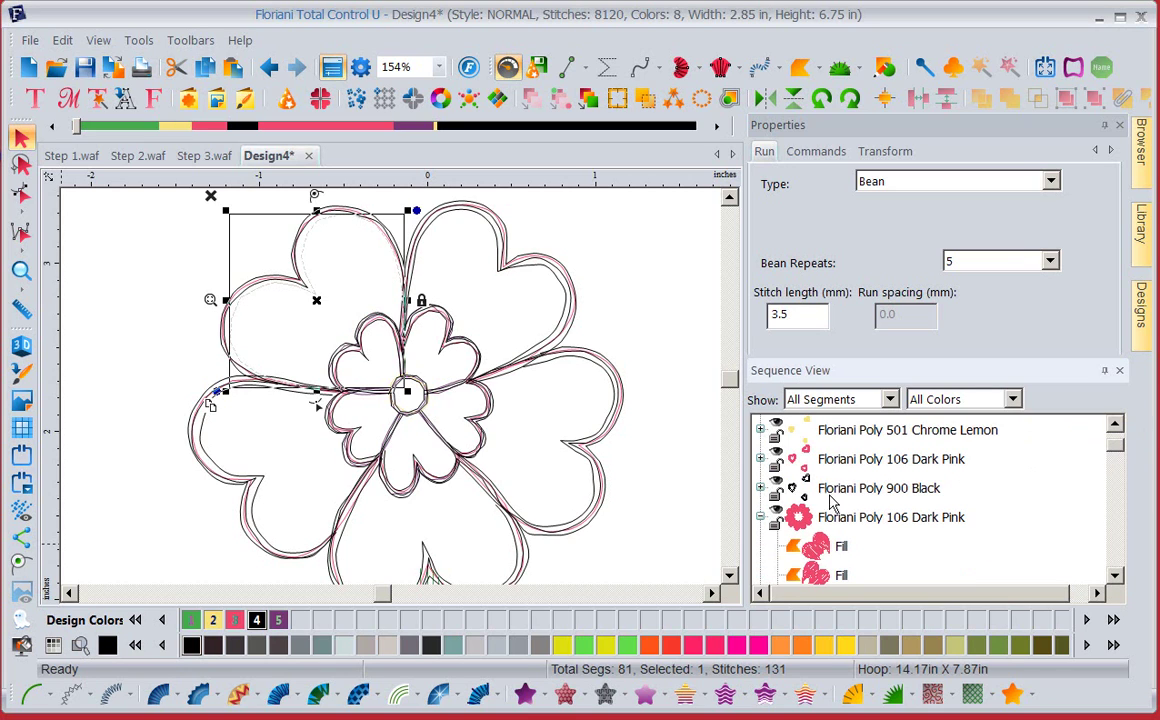
{"action": "left_click", "coordinate": [776, 513]}
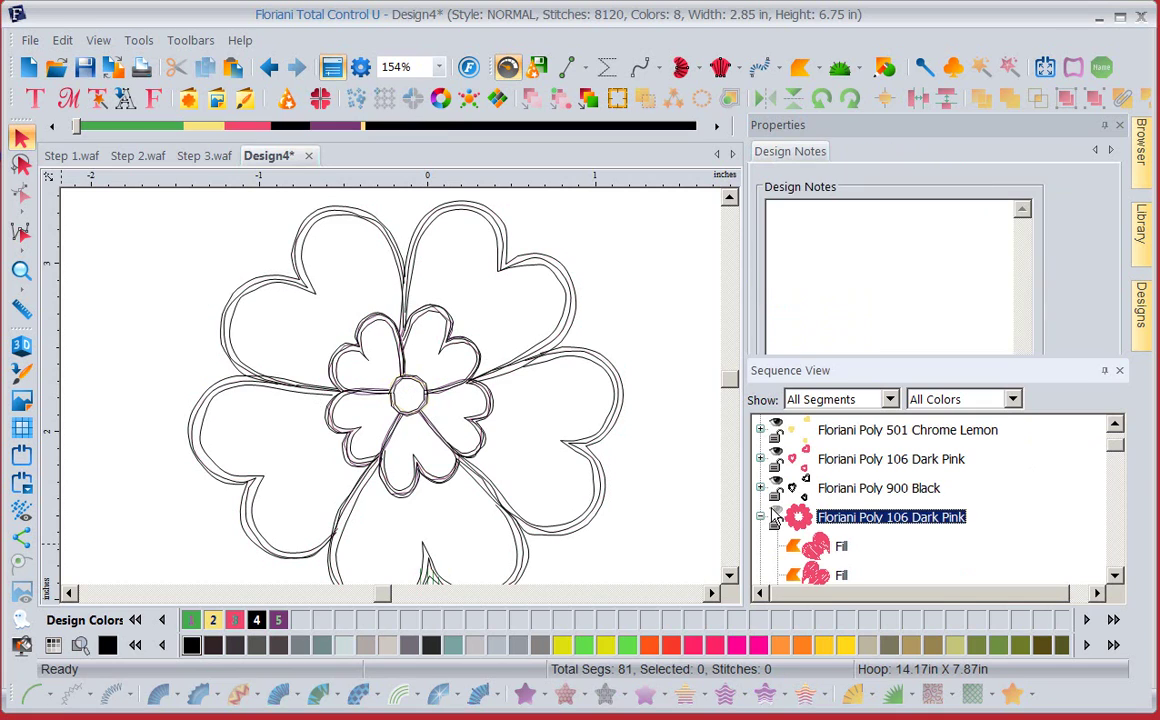
{"action": "left_click", "coordinate": [22, 508]}
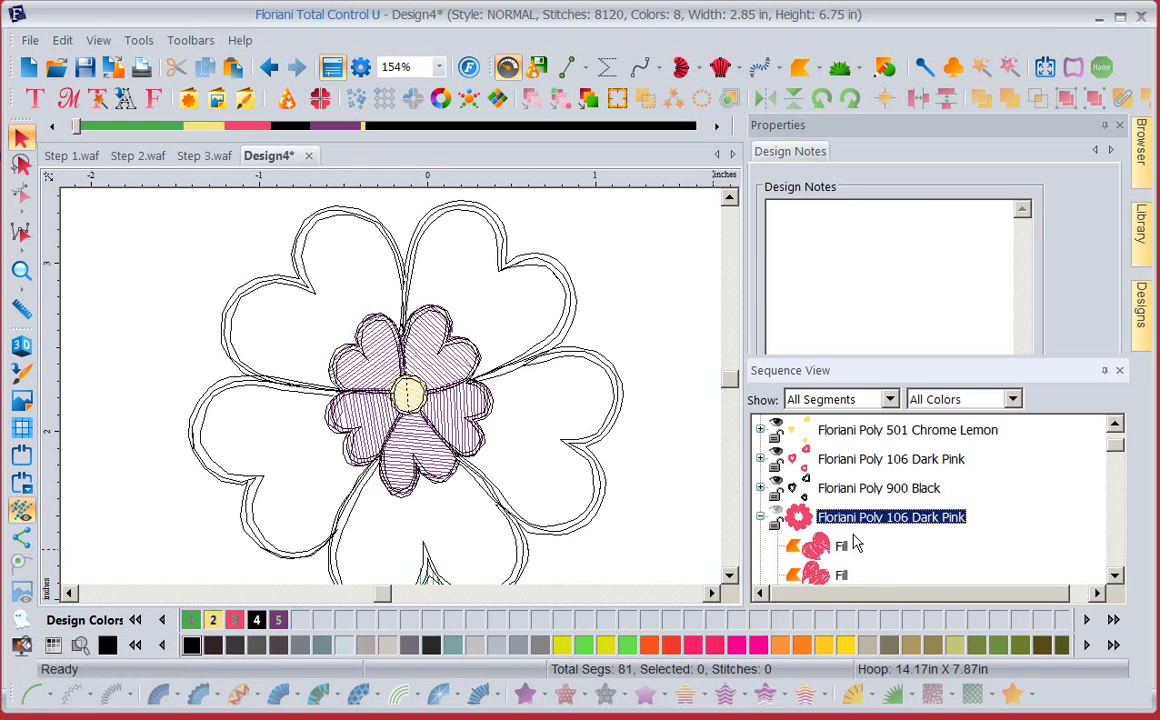
Compare the ghosted, faded view of the hidden Floriani Poly 106 Dark Pink petal fills with their full display, restoring the hidden, unghosted state.
{"action": "left_click", "coordinate": [16, 614]}
{"action": "left_click", "coordinate": [310, 338]}
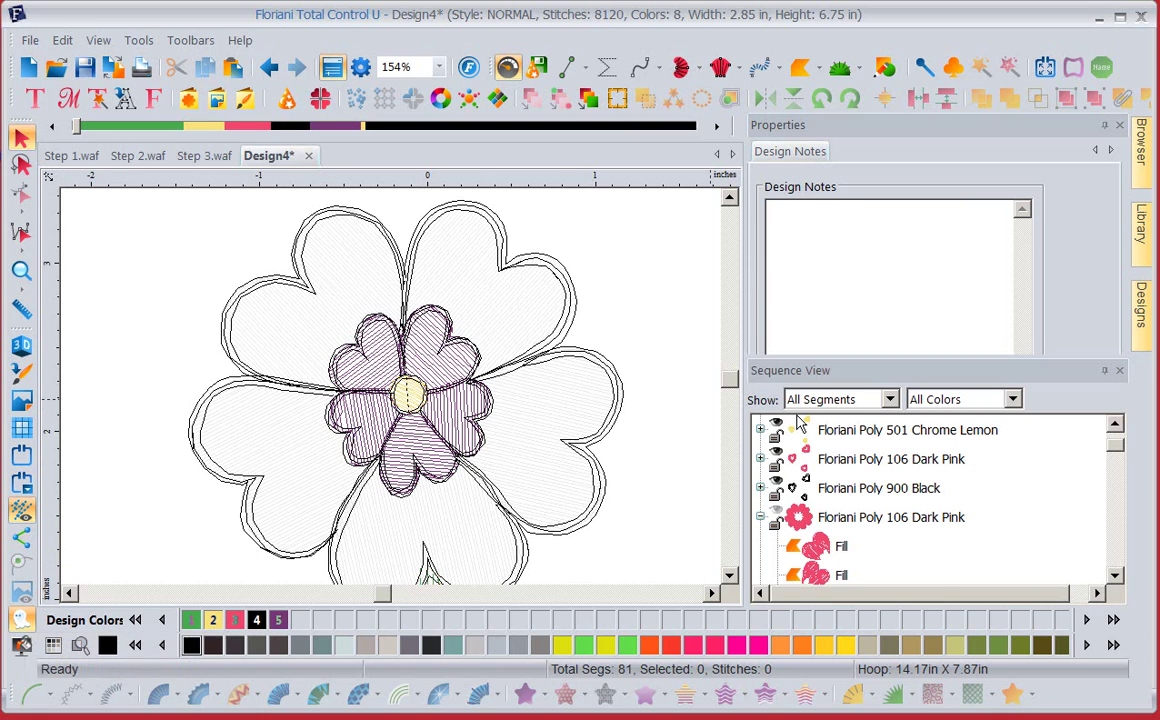
{"action": "left_click", "coordinate": [778, 517]}
{"action": "left_click", "coordinate": [677, 493]}
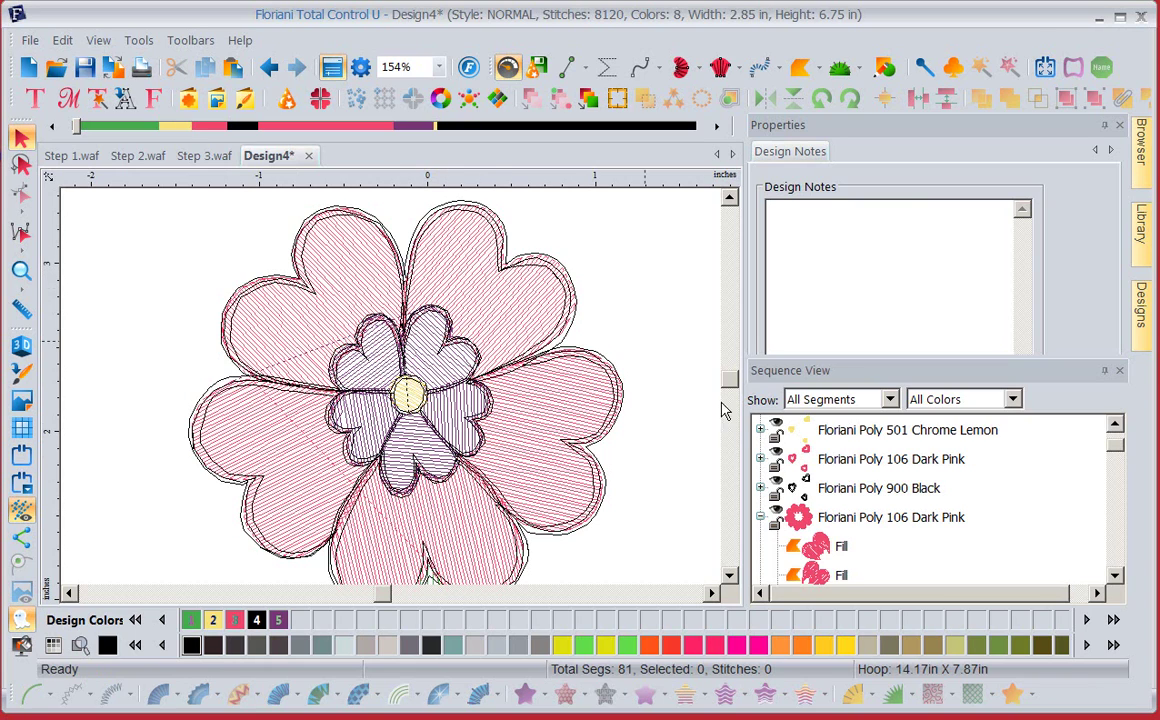
{"action": "left_click", "coordinate": [777, 511]}
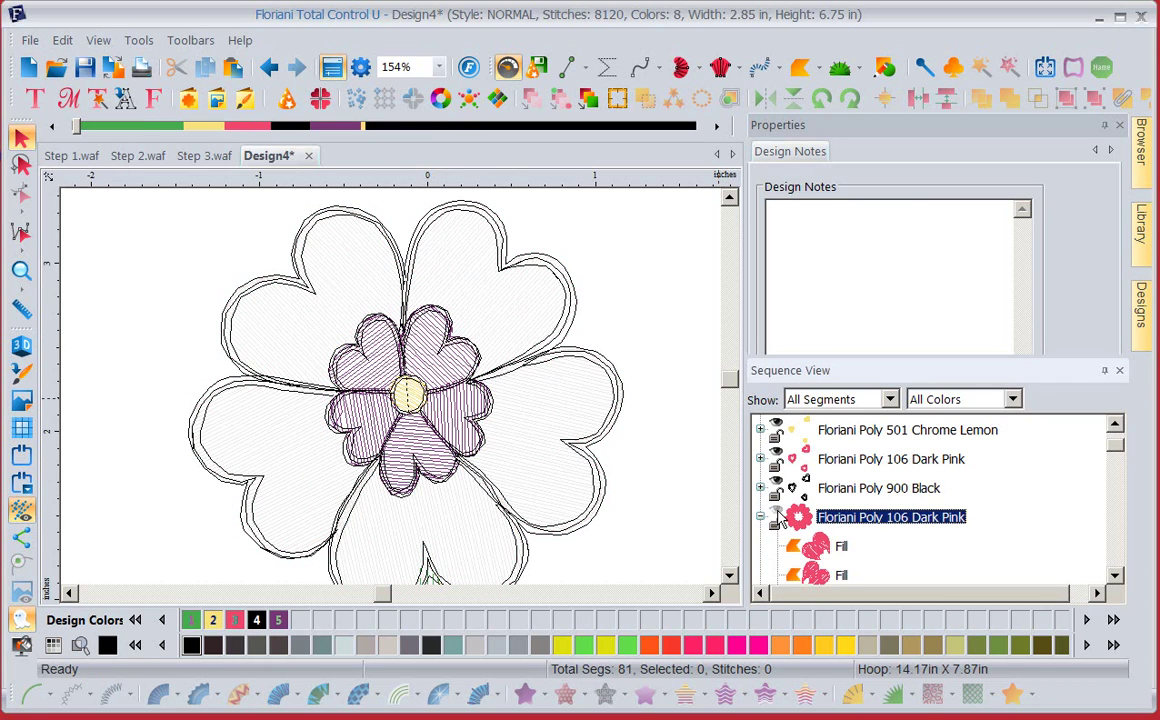
{"action": "left_click", "coordinate": [22, 620]}
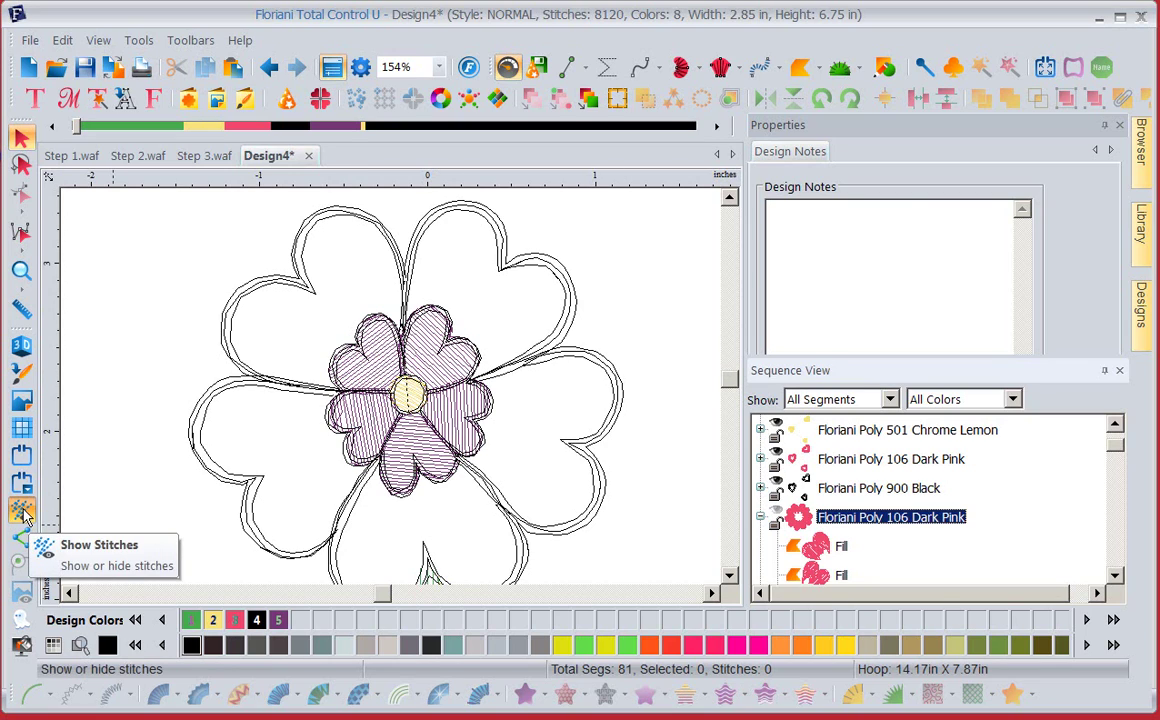
Fit the whole design in view and compare it with the stitches hidden and displayed.
{"action": "left_click", "coordinate": [410, 67]}
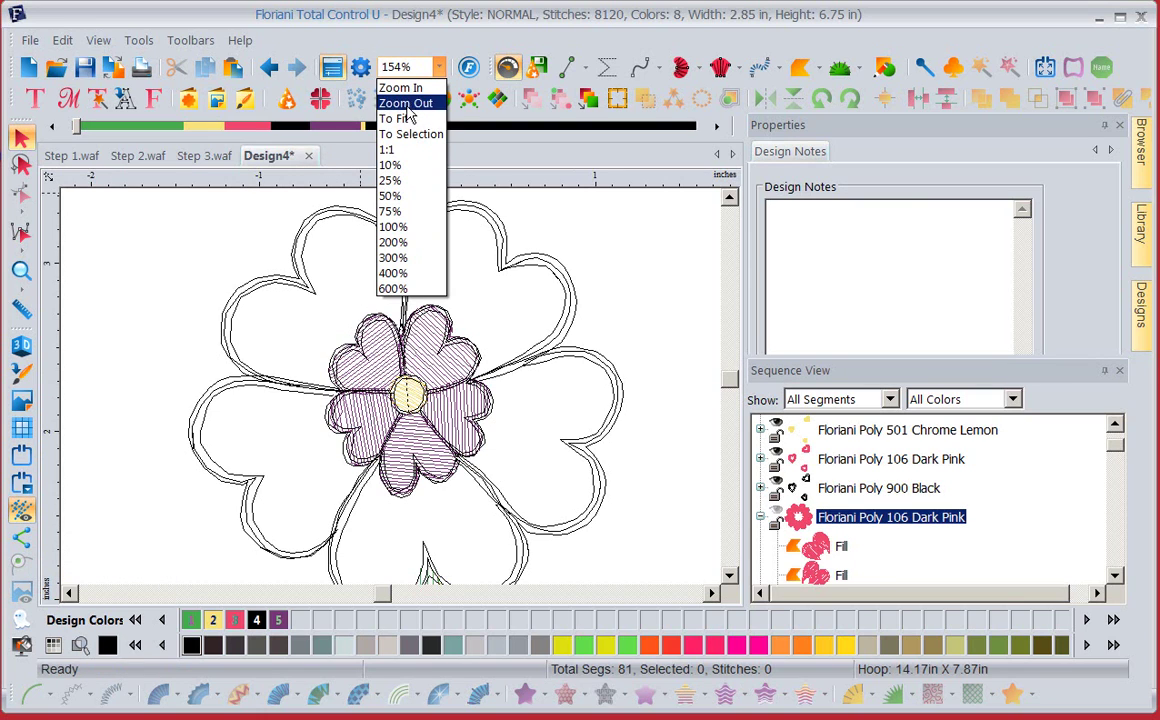
{"action": "left_click", "coordinate": [404, 118]}
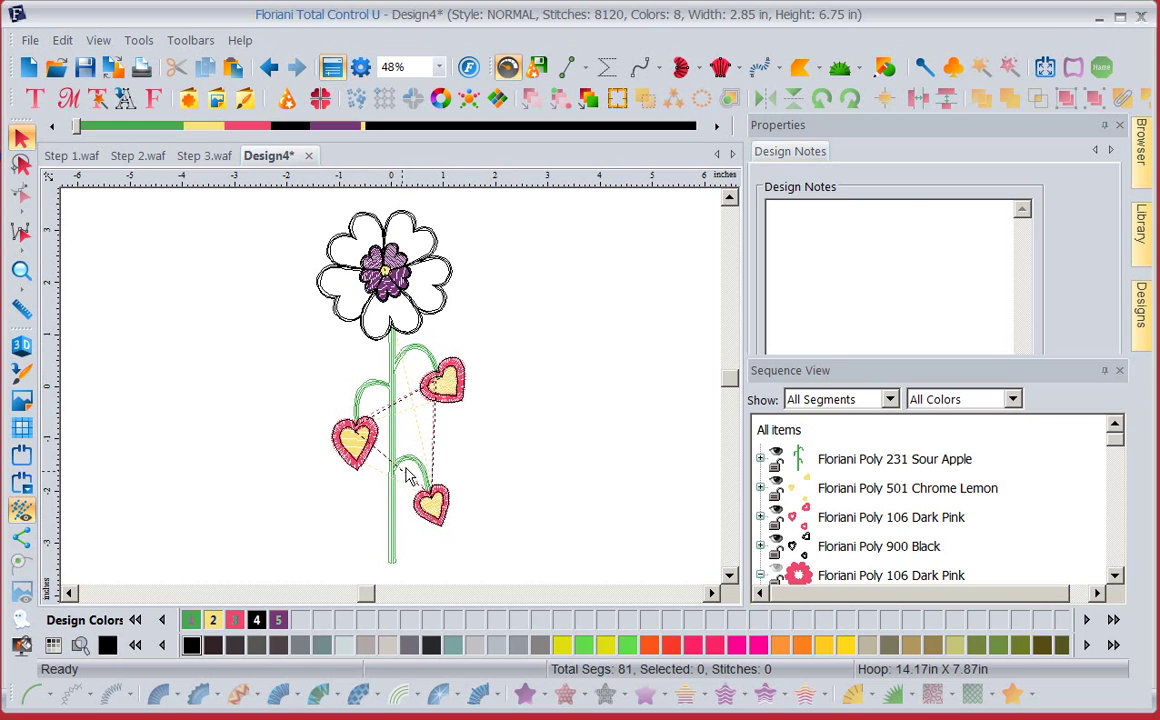
{"action": "left_click", "coordinate": [23, 511]}
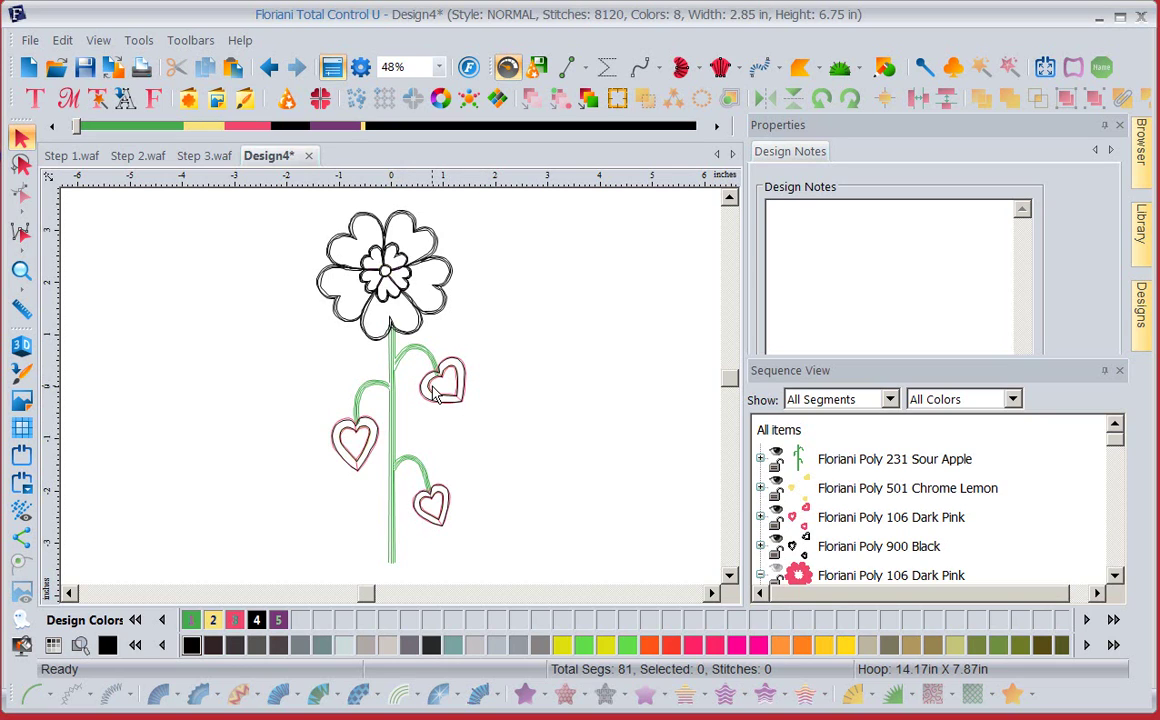
{"action": "left_click", "coordinate": [23, 511]}
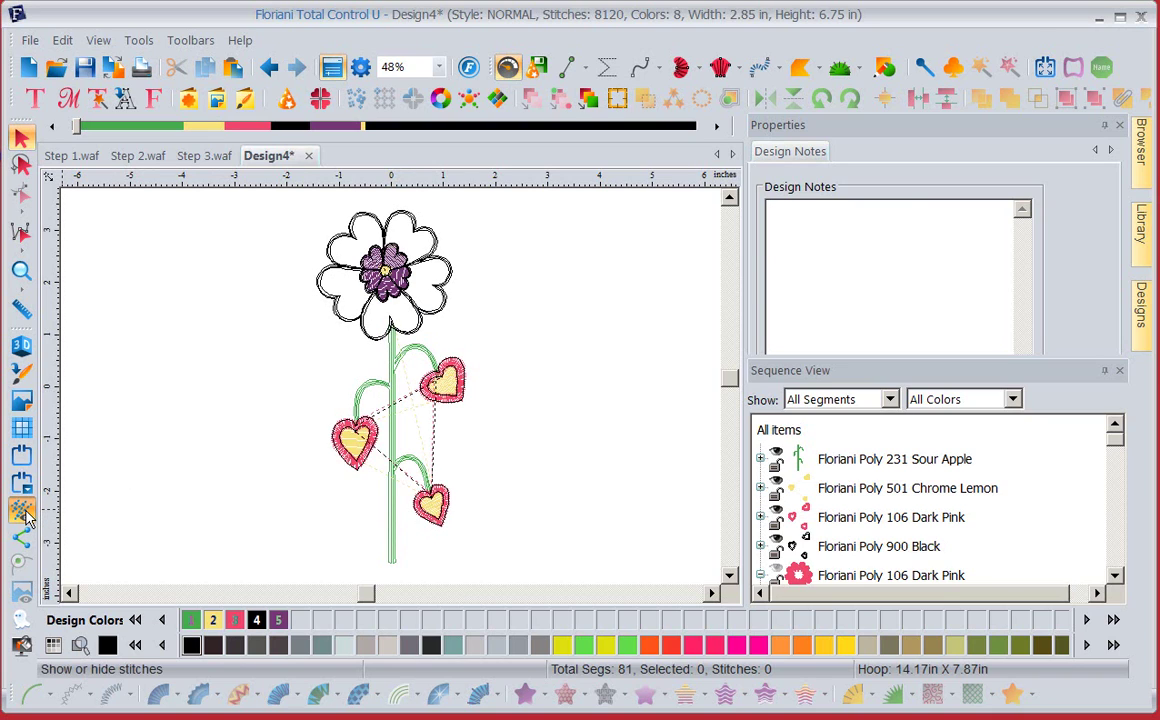
Make all hidden color objects of the design visible again and check the flower's outlines with the stitches temporarily hidden.
{"action": "left_click", "coordinate": [777, 570]}
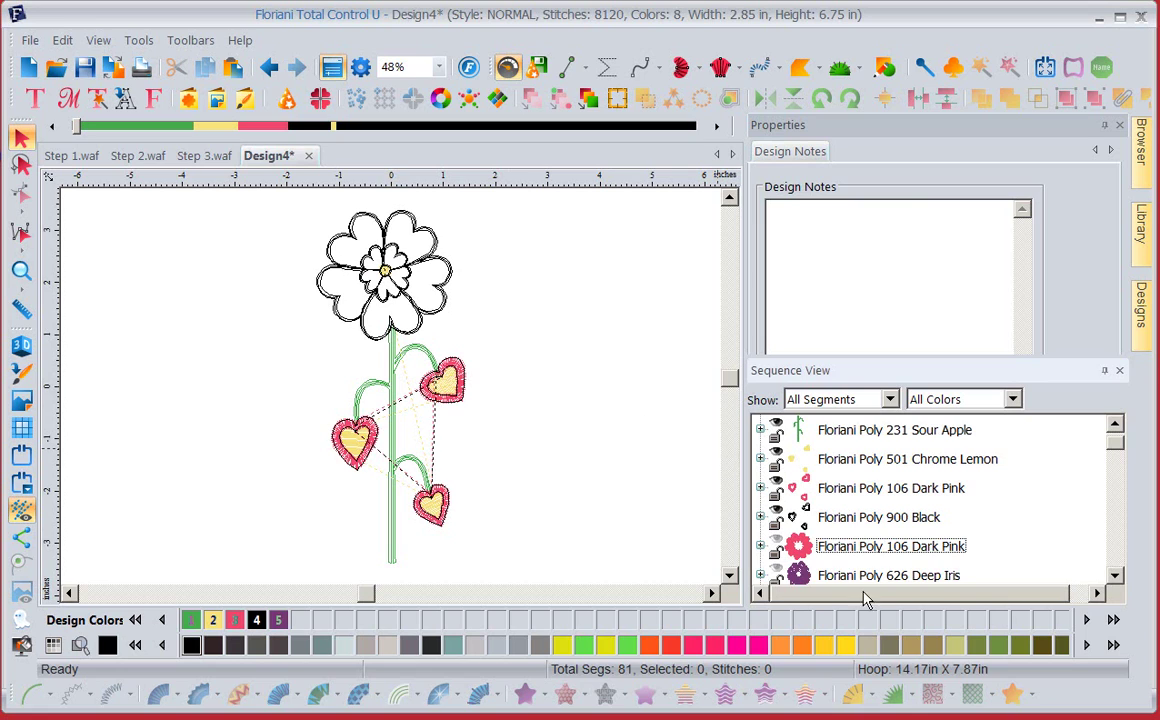
{"action": "right_click", "coordinate": [986, 516]}
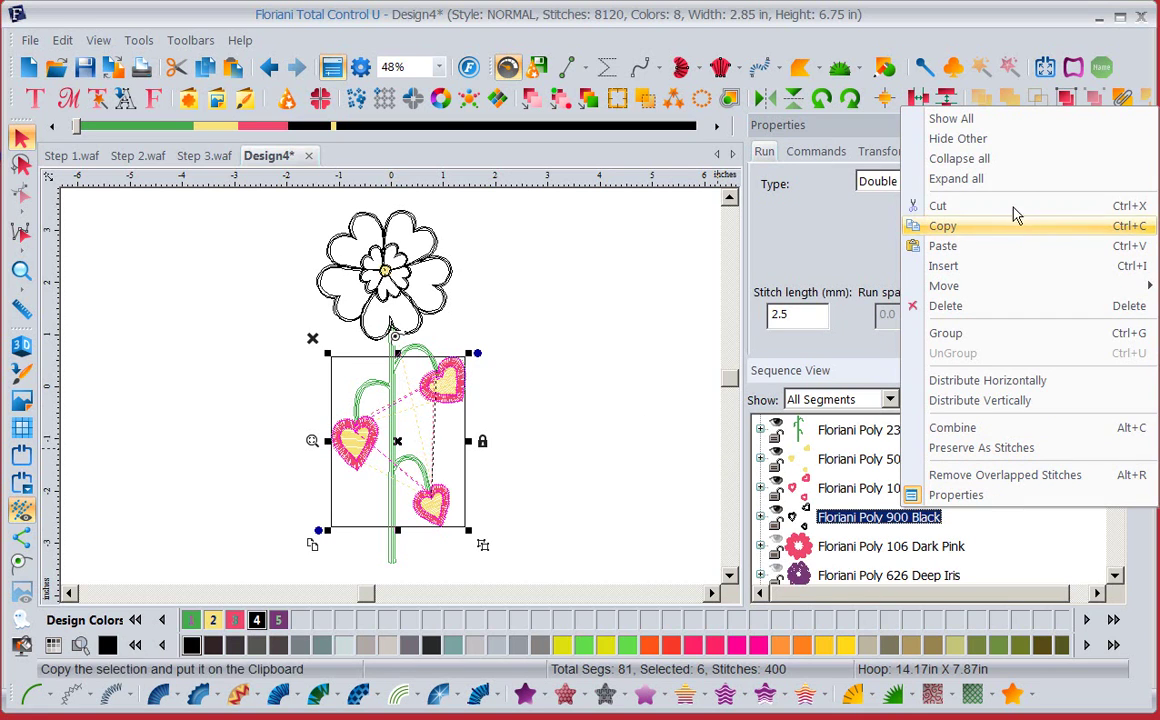
{"action": "left_click", "coordinate": [940, 120]}
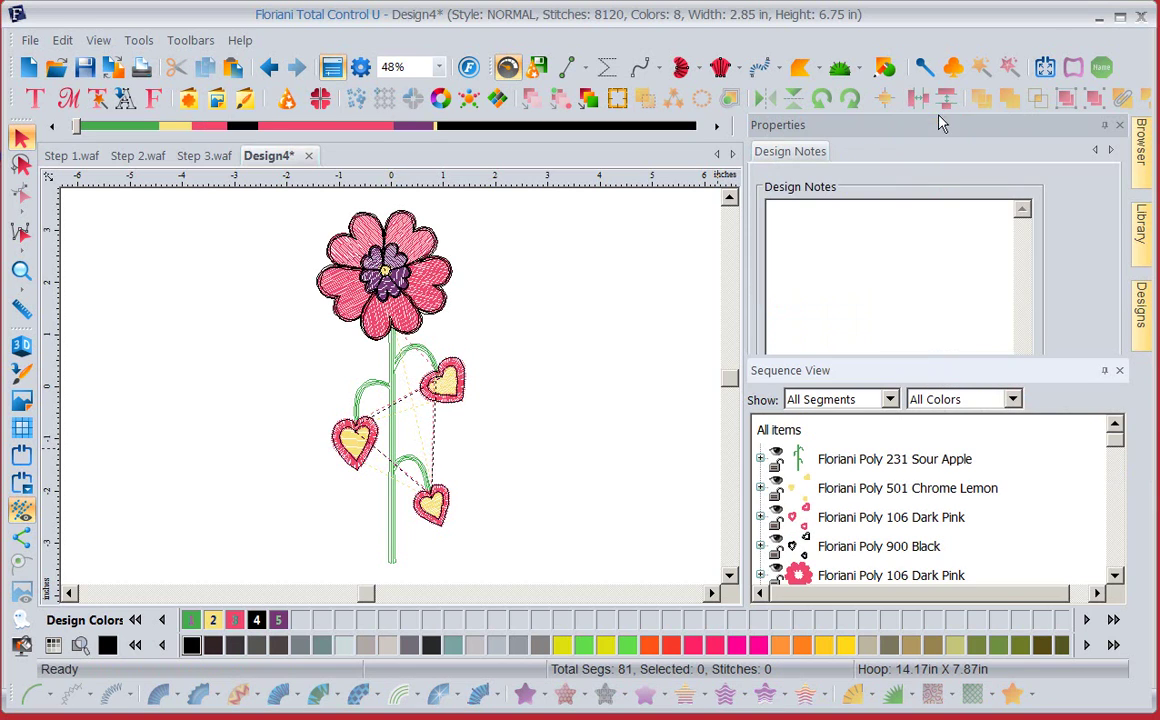
{"action": "left_click", "coordinate": [22, 511]}
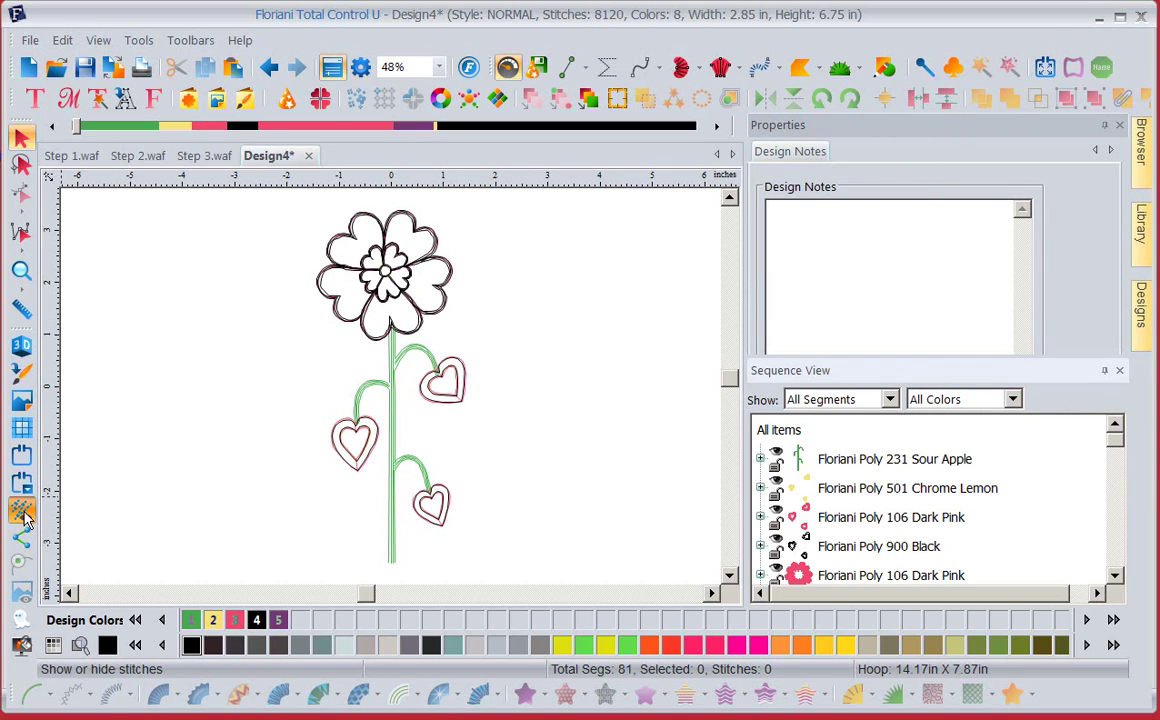
{"action": "left_click", "coordinate": [22, 511]}
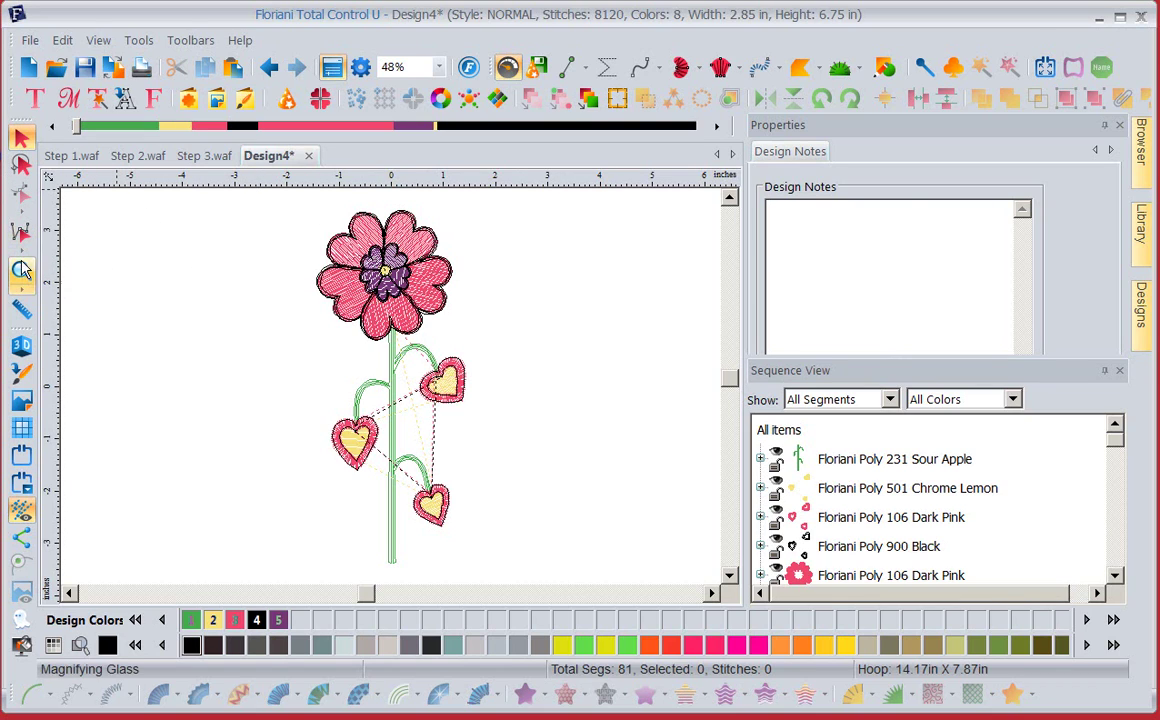
{"action": "left_click_drag", "start_coordinate": [20, 266], "coordinate": [189, 215]}
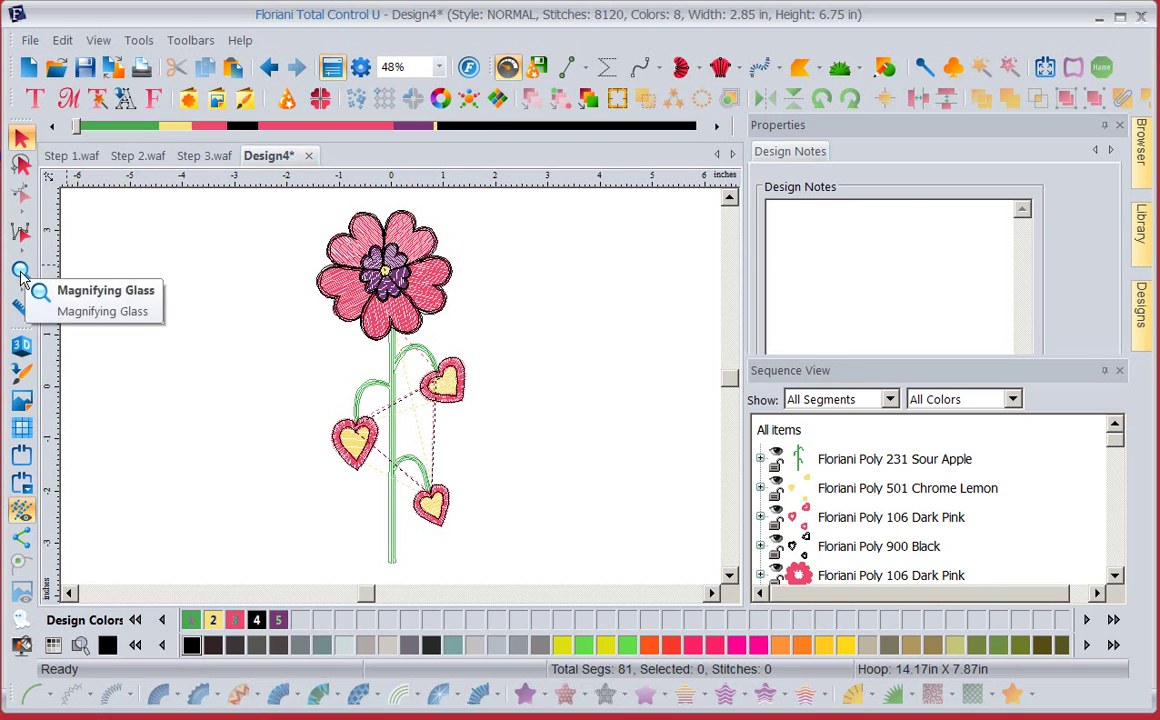
{"action": "left_click", "coordinate": [24, 273]}
{"action": "left_click_drag", "start_coordinate": [22, 124], "coordinate": [72, 207]}
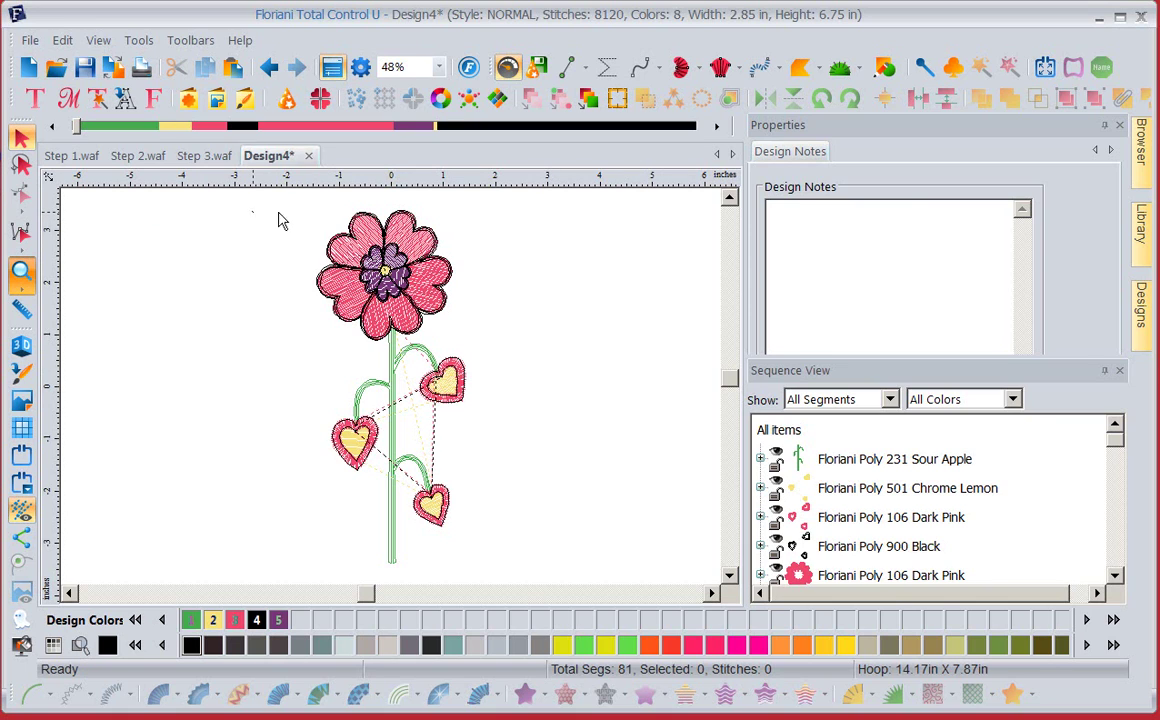
{"action": "left_click_drag", "start_coordinate": [280, 220], "coordinate": [488, 352]}
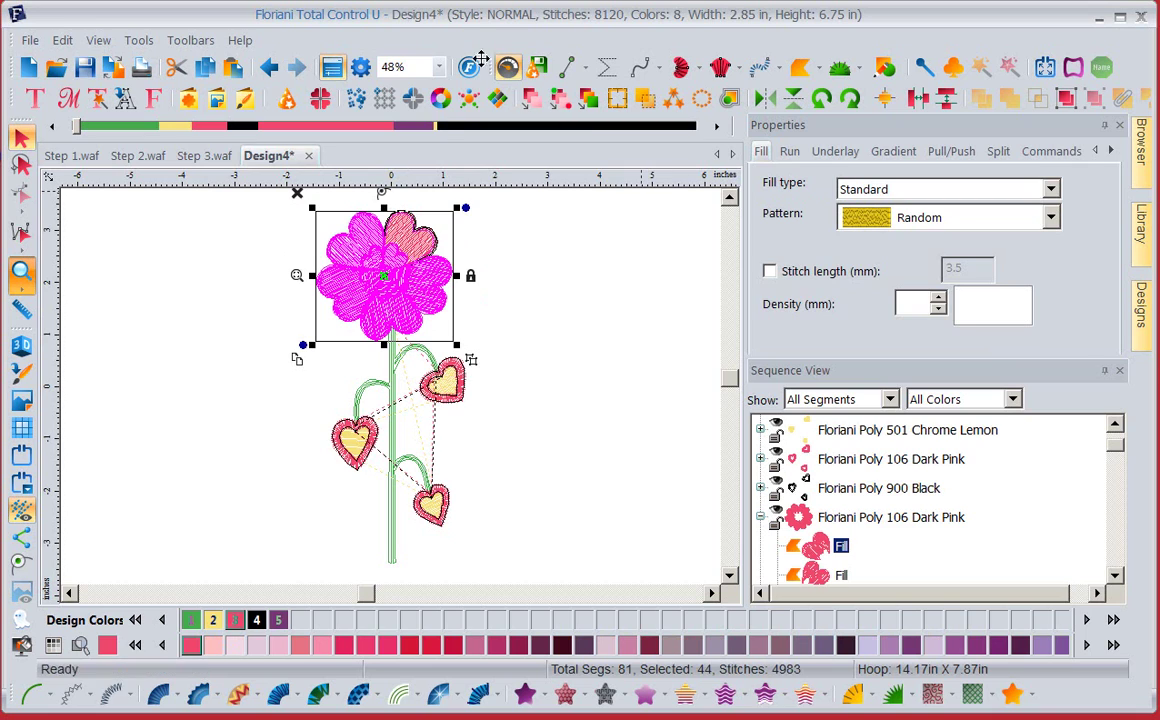
{"action": "left_click", "coordinate": [445, 70]}
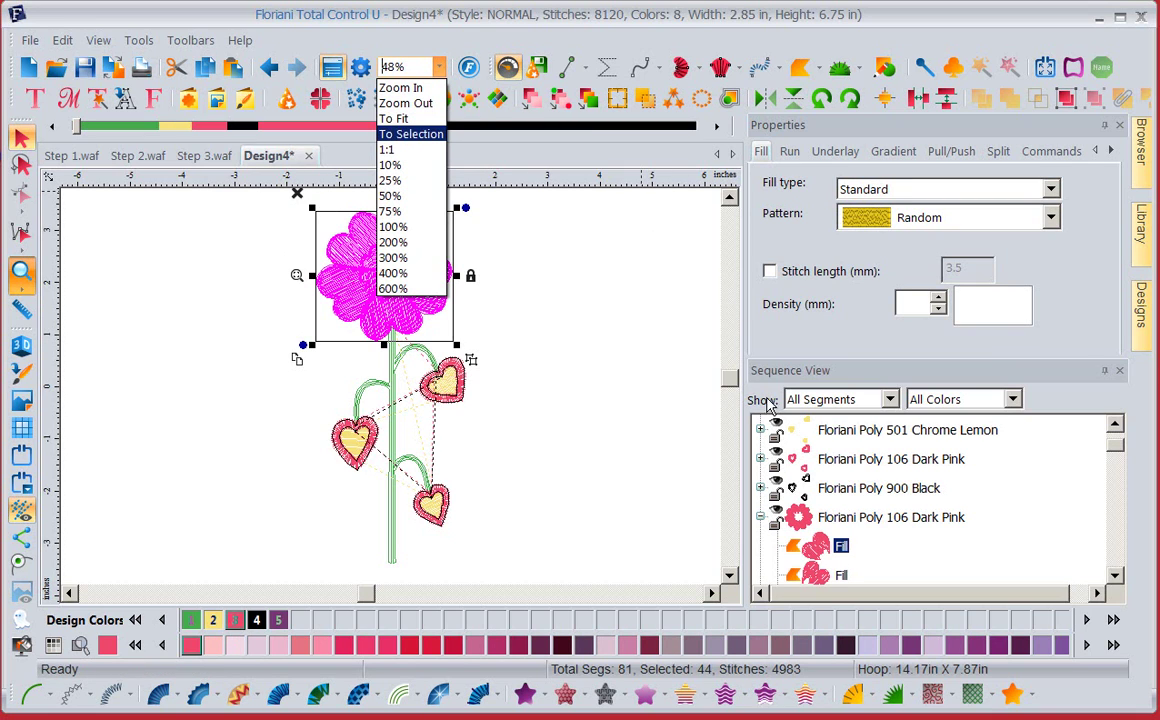
{"action": "left_click", "coordinate": [660, 398]}
{"action": "left_click", "coordinate": [660, 398]}
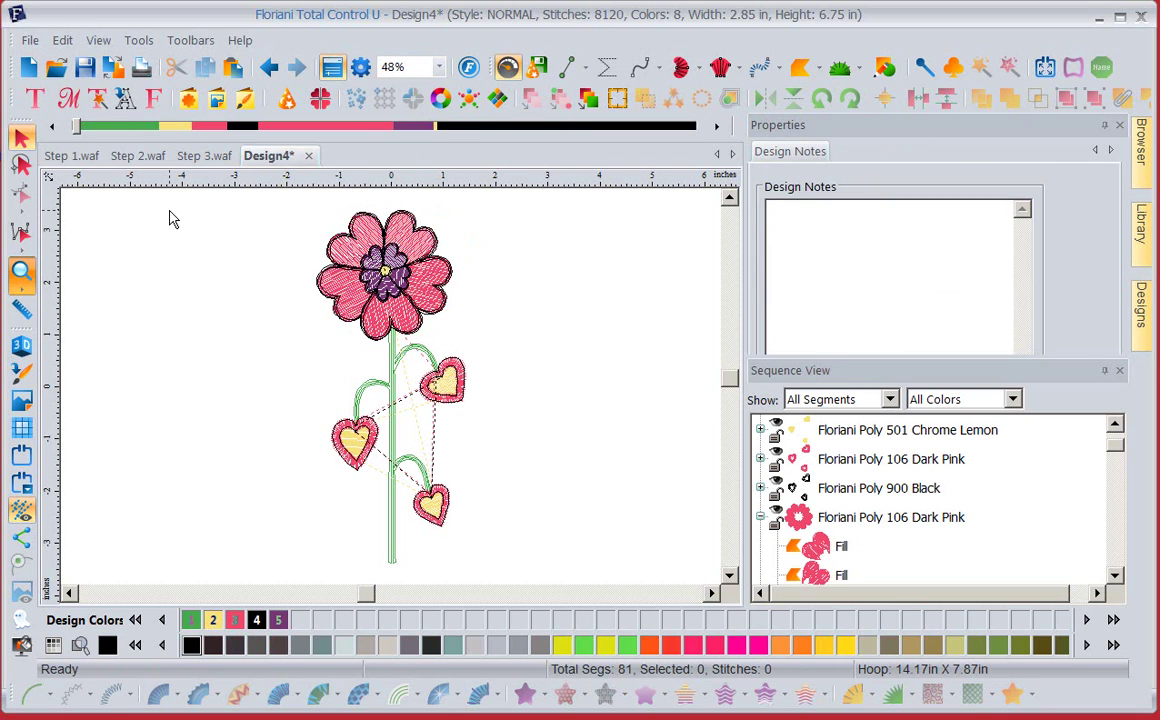
Display the stitch points and magnify the top edge of the flower's upper-left petal.
{"action": "left_click", "coordinate": [21, 272]}
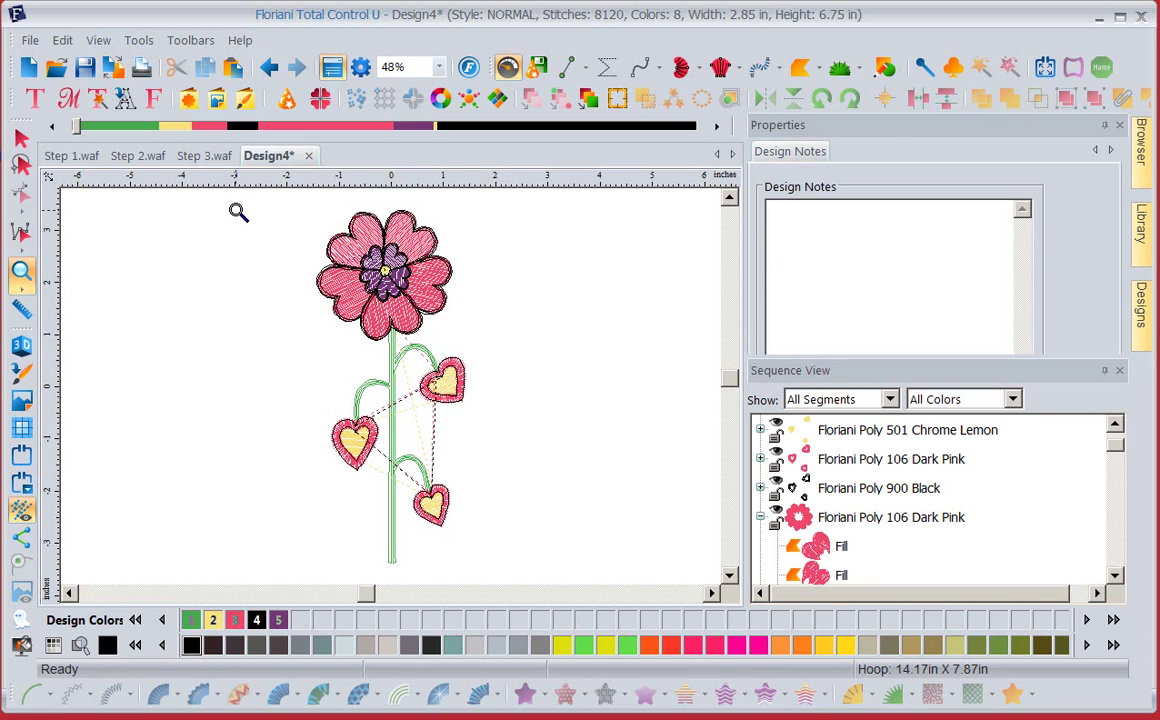
{"action": "left_click_drag", "start_coordinate": [234, 205], "coordinate": [478, 325]}
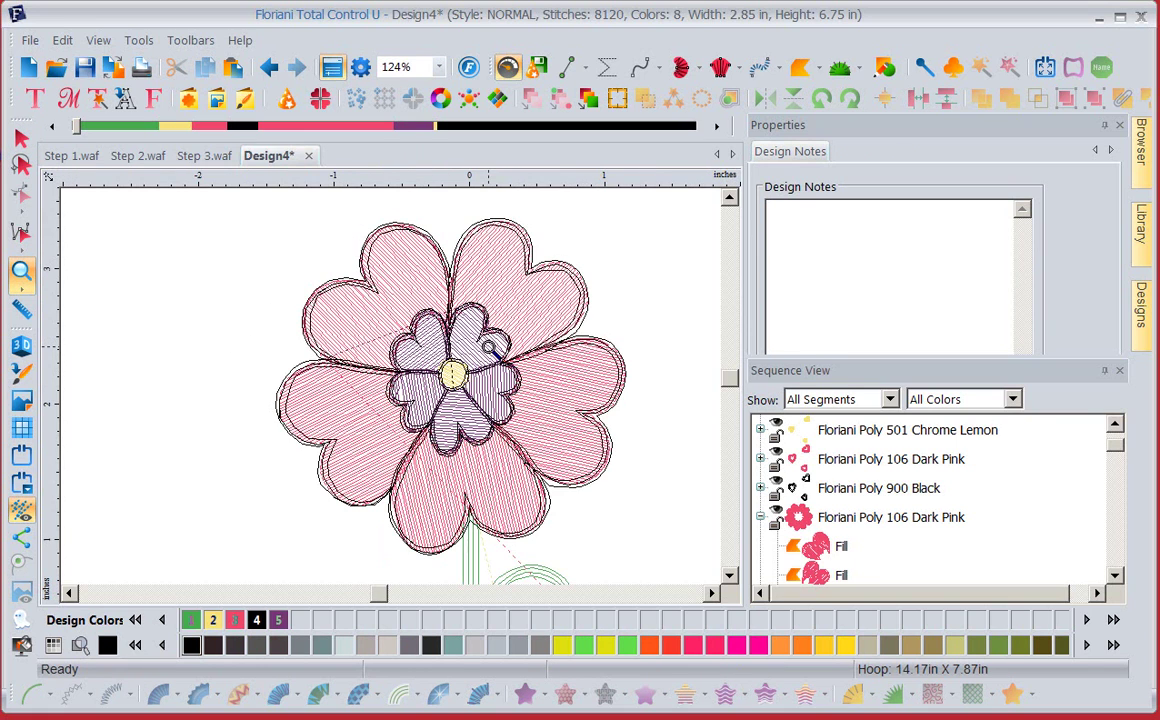
{"action": "left_click", "coordinate": [22, 540]}
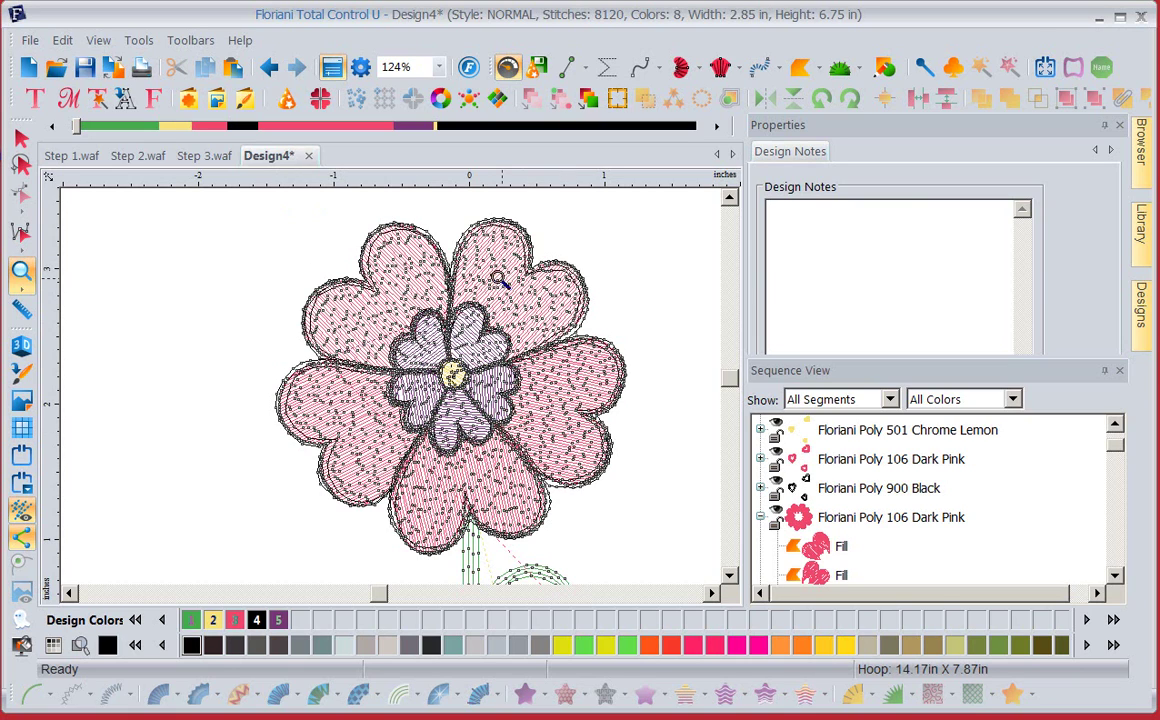
{"action": "left_click_drag", "start_coordinate": [346, 190], "coordinate": [412, 244]}
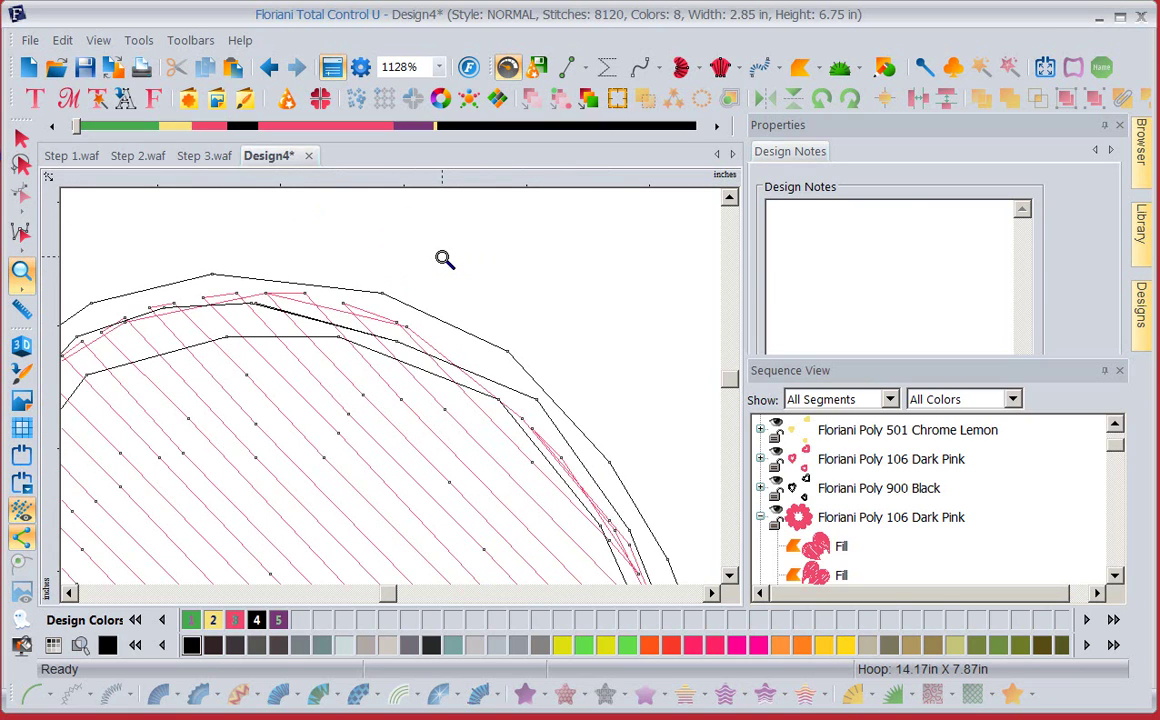
Use stitch editing to reposition three black outline stitch points along the petal's top and one pink fill stitch point inside it.
{"action": "left_click", "coordinate": [25, 238]}
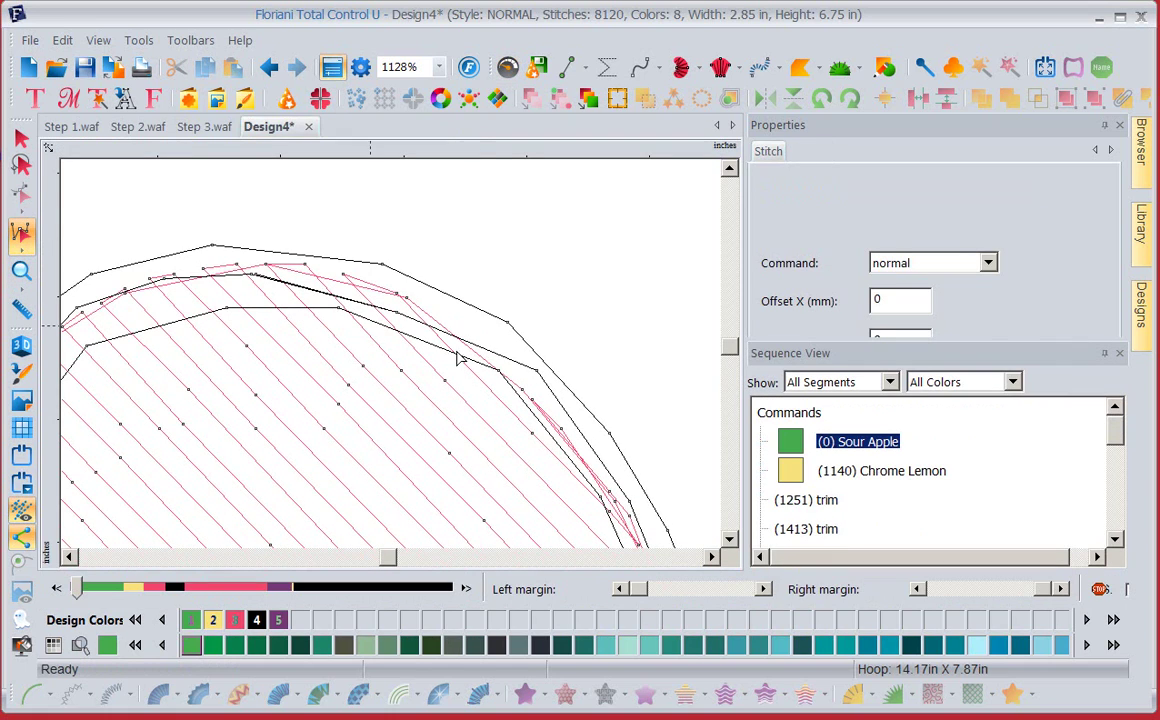
{"action": "left_click", "coordinate": [396, 314]}
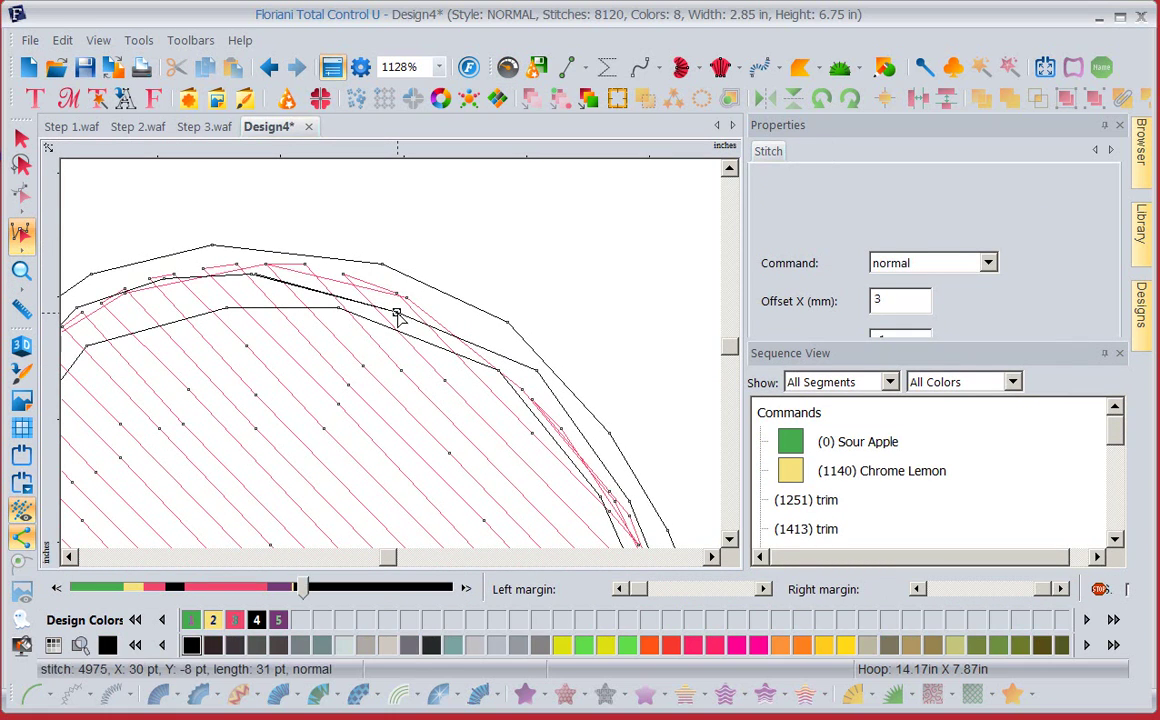
{"action": "left_click_drag", "start_coordinate": [396, 314], "coordinate": [398, 299]}
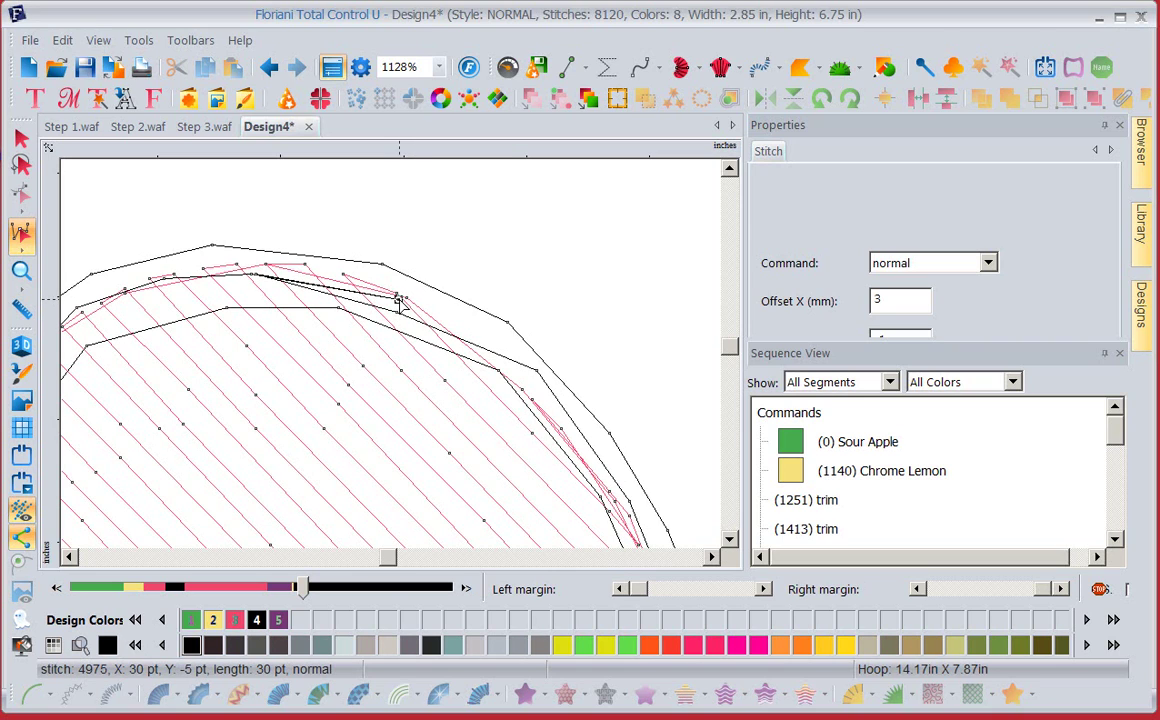
{"action": "left_click", "coordinate": [398, 316]}
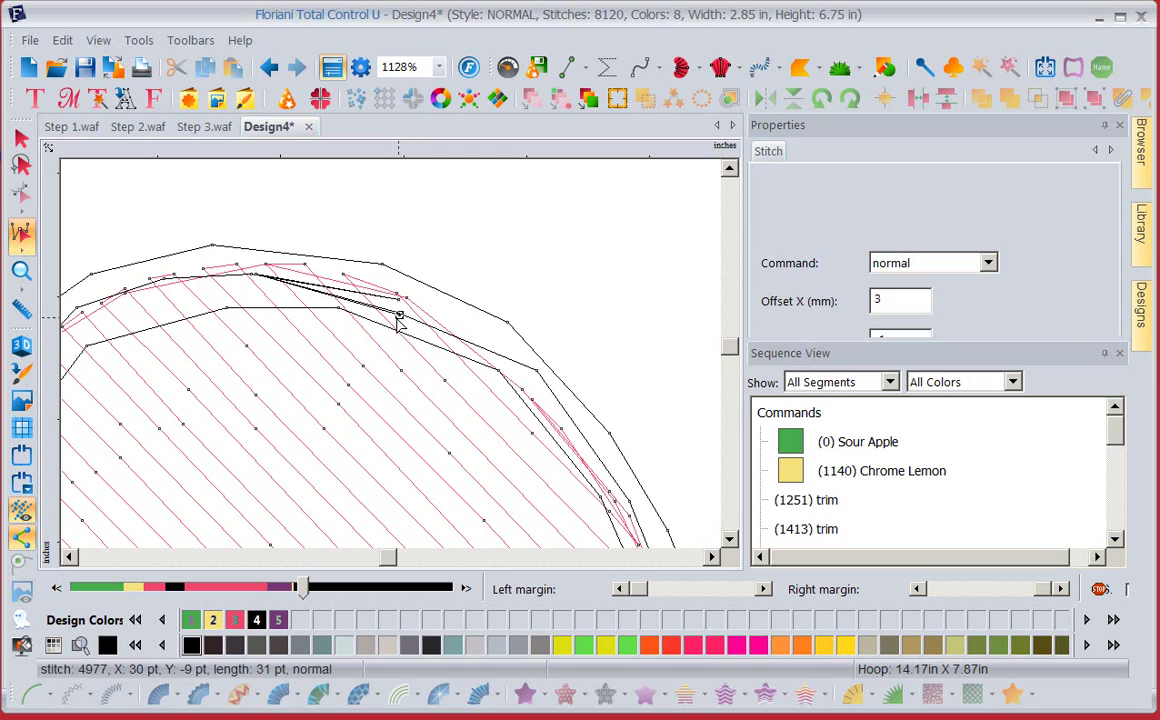
{"action": "mouse_move", "coordinate": [398, 316]}
{"action": "left_mouse_down"}
{"action": "mouse_move", "coordinate": [419, 316]}
{"action": "mouse_move", "coordinate": [394, 317]}
{"action": "left_mouse_up"}
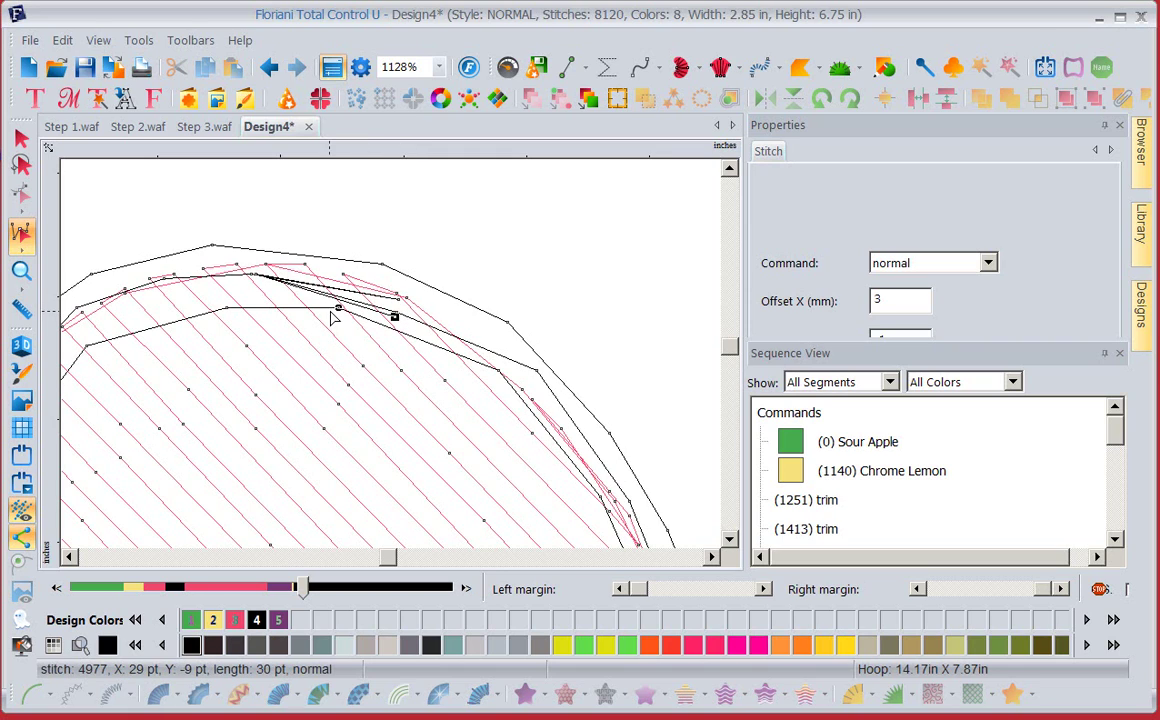
{"action": "left_click_drag", "start_coordinate": [227, 308], "coordinate": [224, 297]}
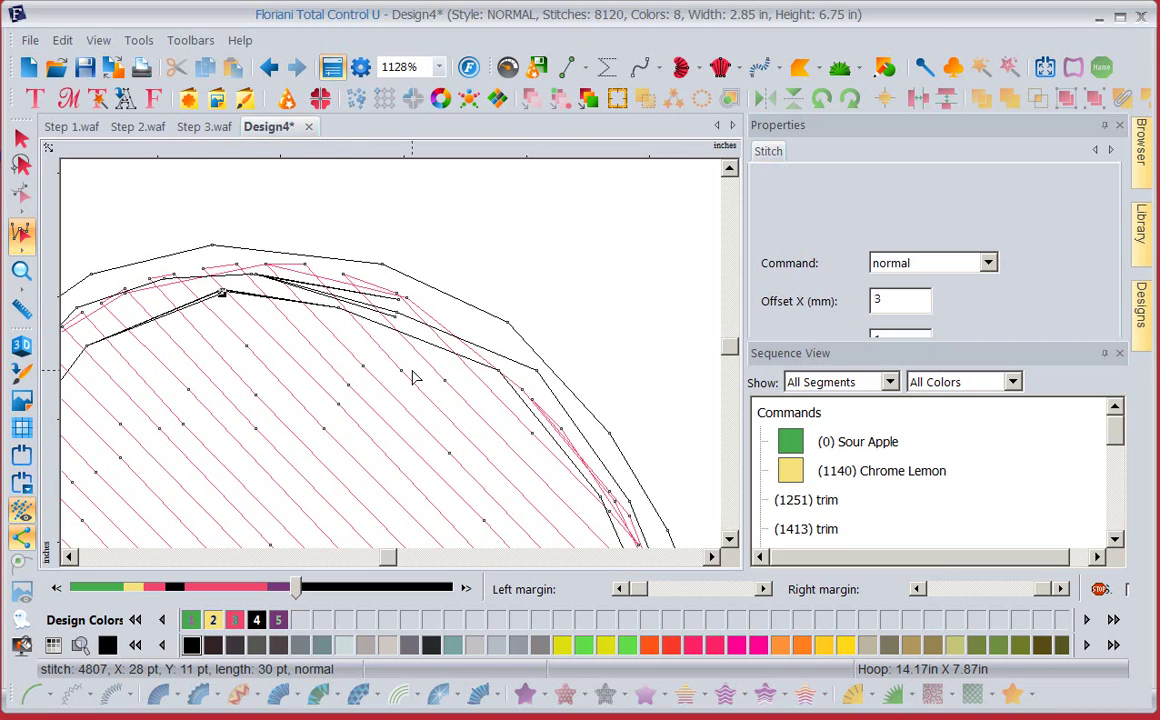
{"action": "mouse_move", "coordinate": [400, 373]}
{"action": "left_mouse_down"}
{"action": "mouse_move", "coordinate": [383, 403]}
{"action": "mouse_move", "coordinate": [412, 385]}
{"action": "left_mouse_up"}
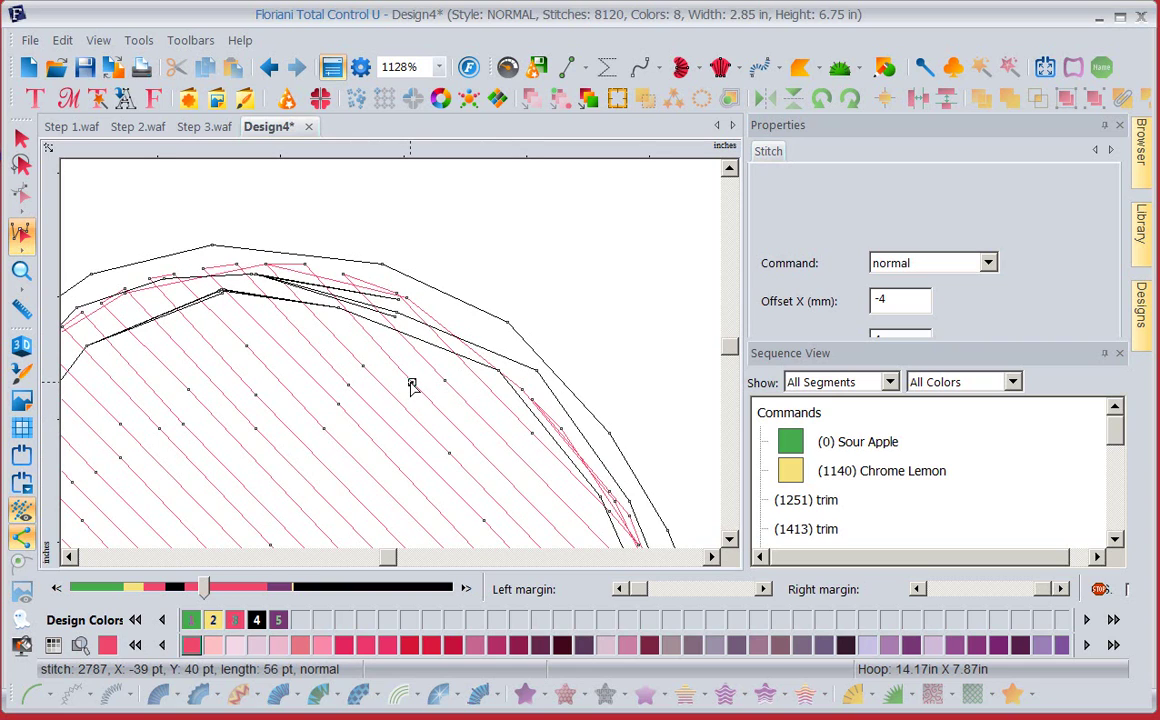
Delete the repositioned pink fill stitch point and undo the deletion.
{"action": "key", "text": "ctrl+z"}
{"action": "key", "text": "ctrl+y"}
{"action": "key", "text": "Delete"}
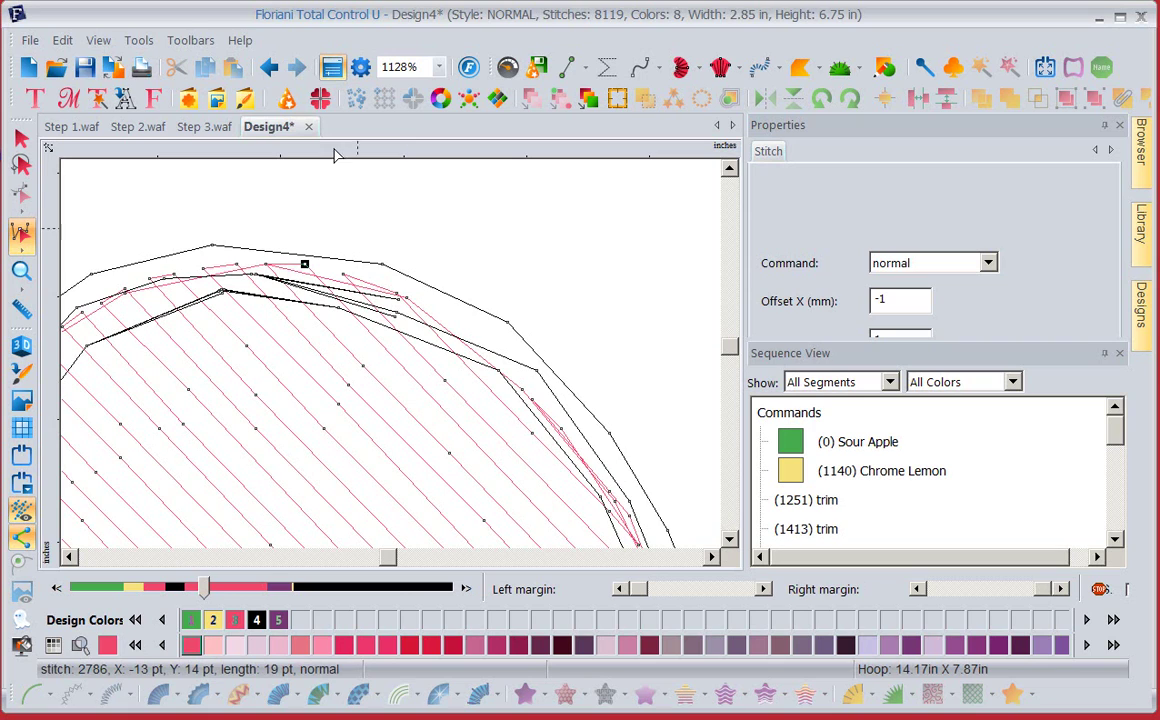
{"action": "left_click", "coordinate": [268, 67]}
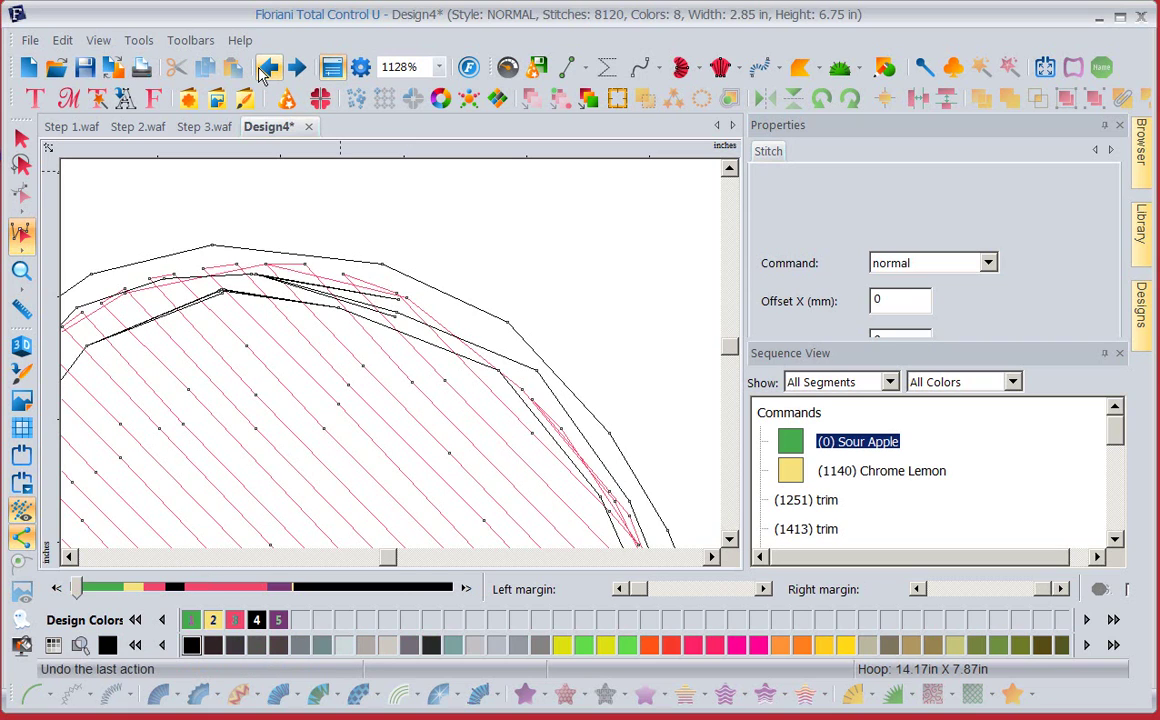
Change the command of the pink fill stitch beside the repositioned point from normal to trim and apply it.
{"action": "left_click", "coordinate": [445, 384]}
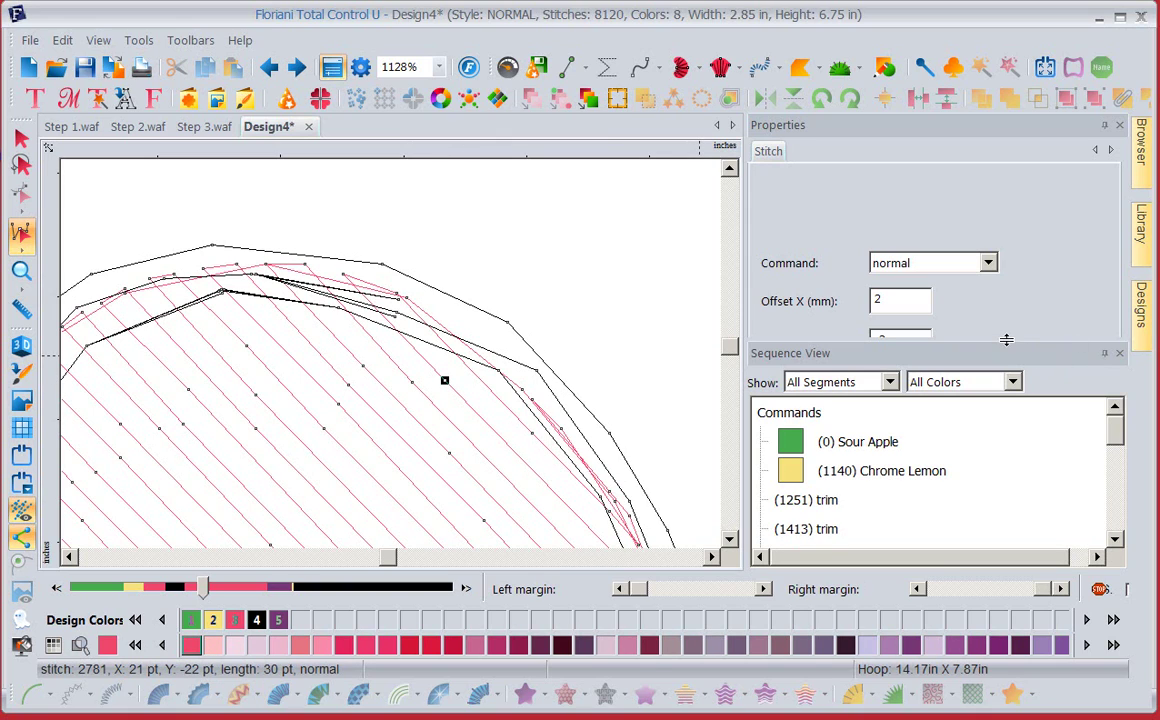
{"action": "left_click_drag", "start_coordinate": [1006, 340], "coordinate": [1006, 451]}
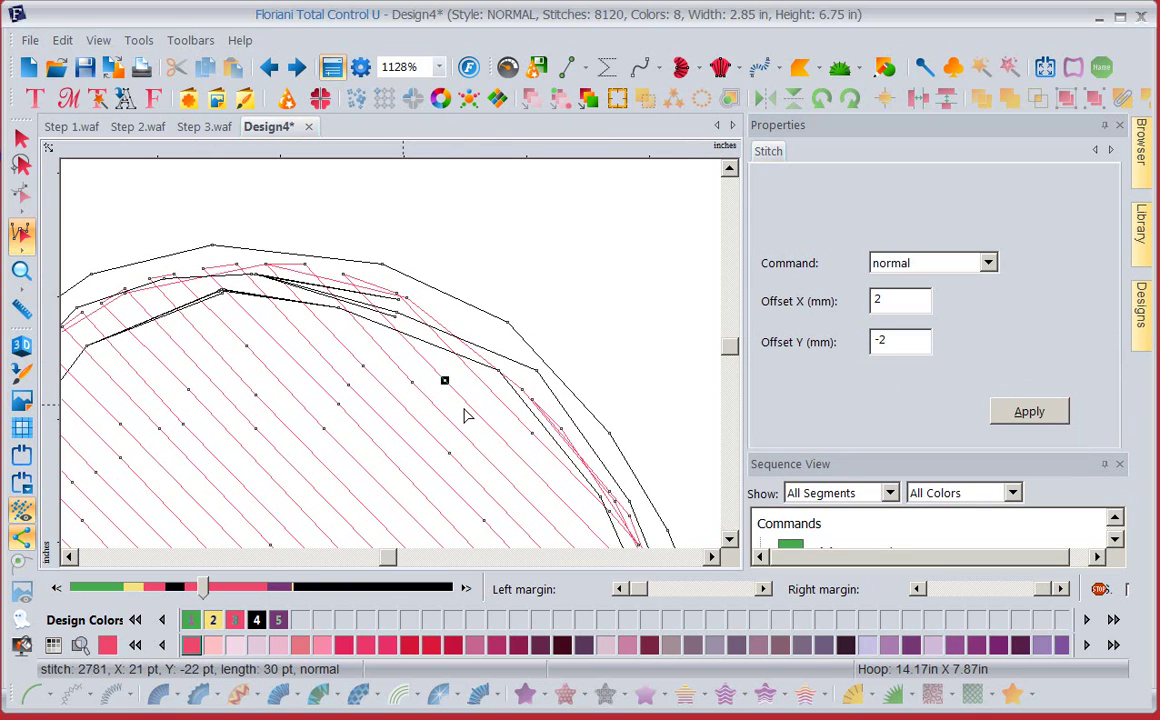
{"action": "left_click", "coordinate": [988, 266]}
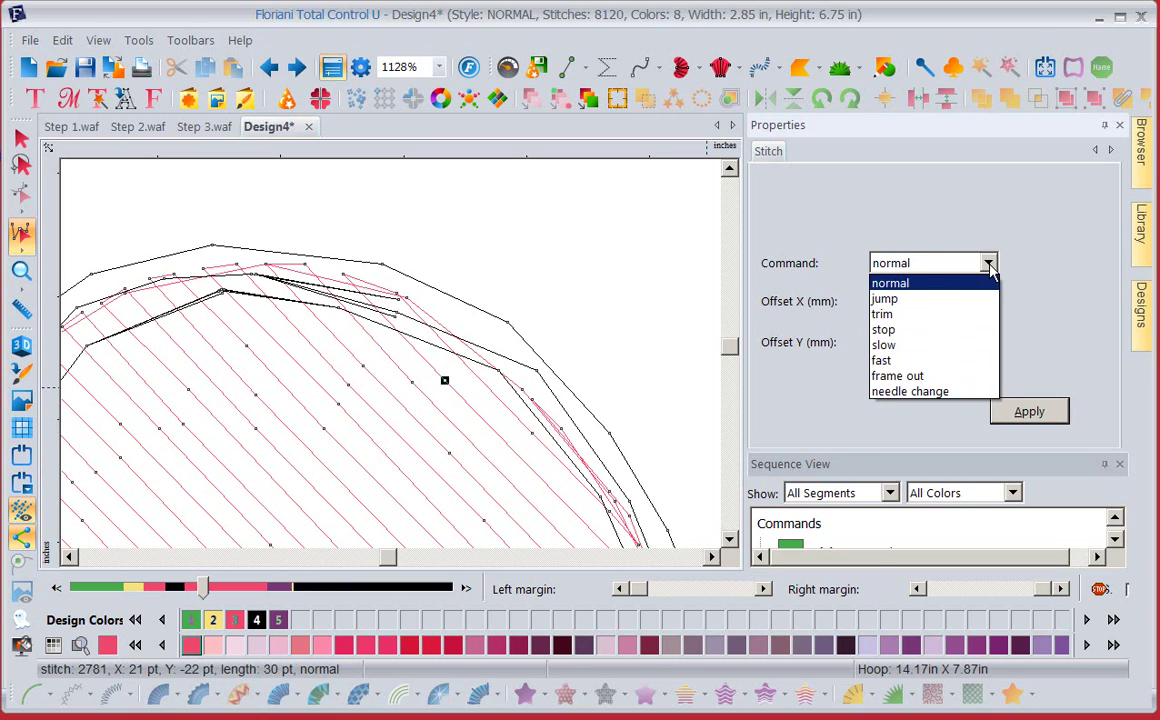
{"action": "left_click", "coordinate": [906, 316]}
{"action": "left_click", "coordinate": [1036, 413]}
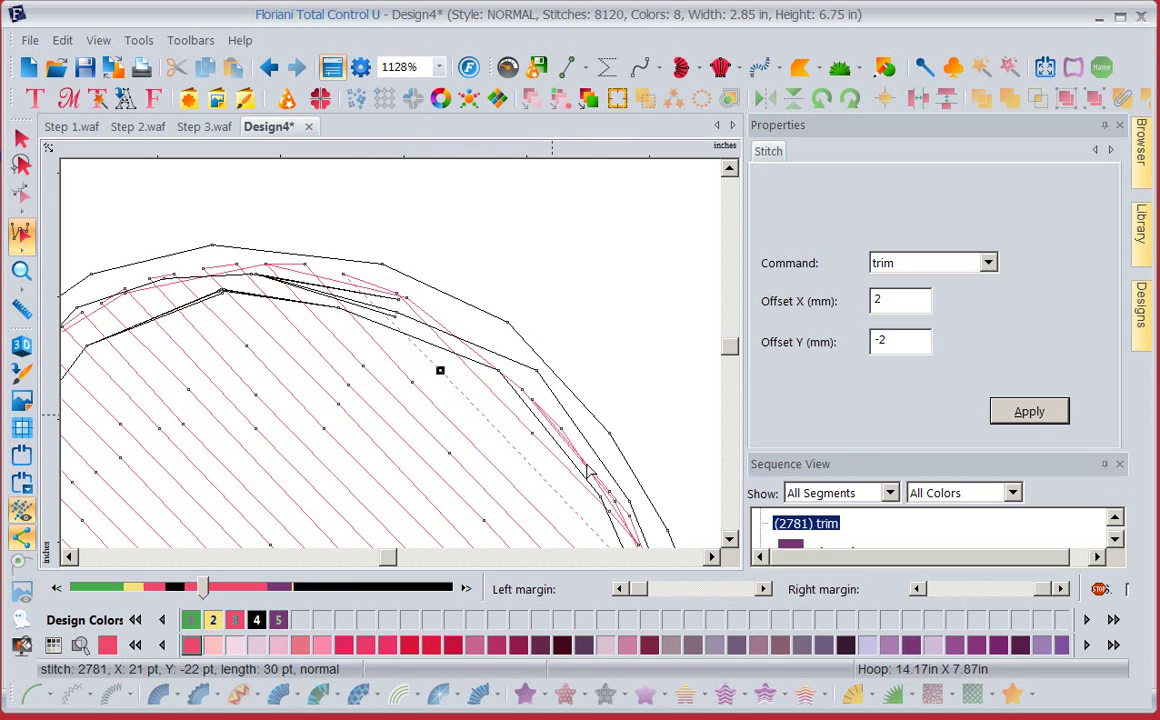
Undo the trim command on the pink fill stitch, and set its command to stop instead.
{"action": "left_click", "coordinate": [269, 68]}
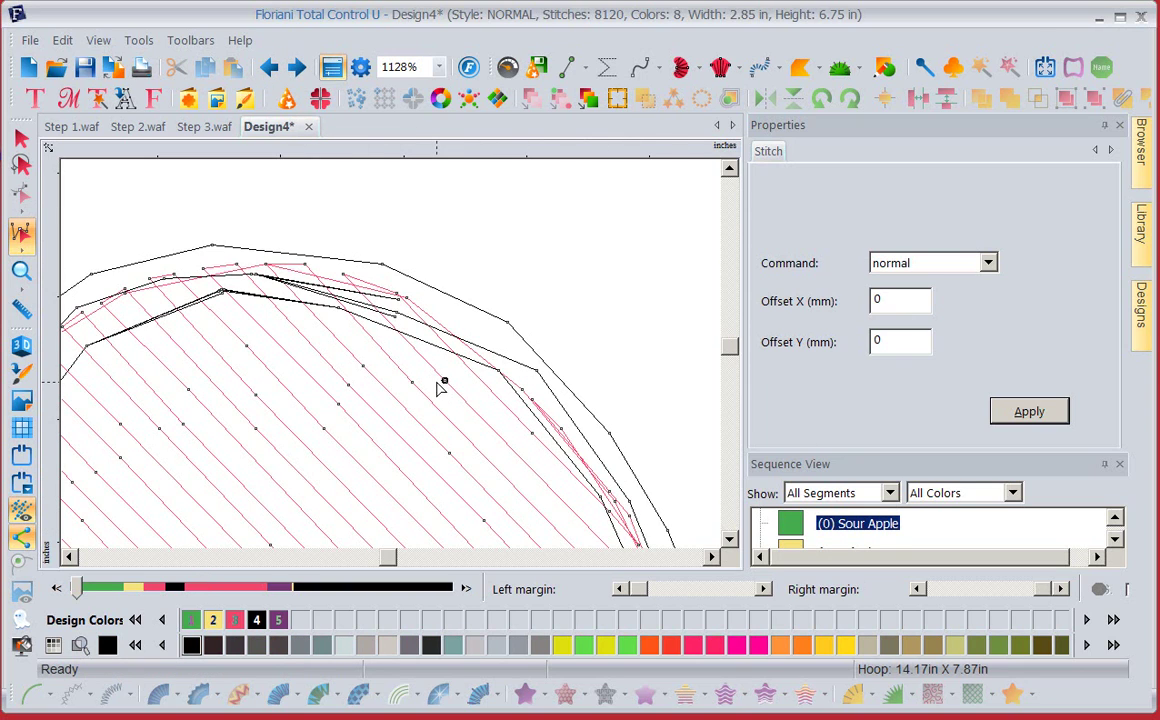
{"action": "left_click", "coordinate": [445, 381]}
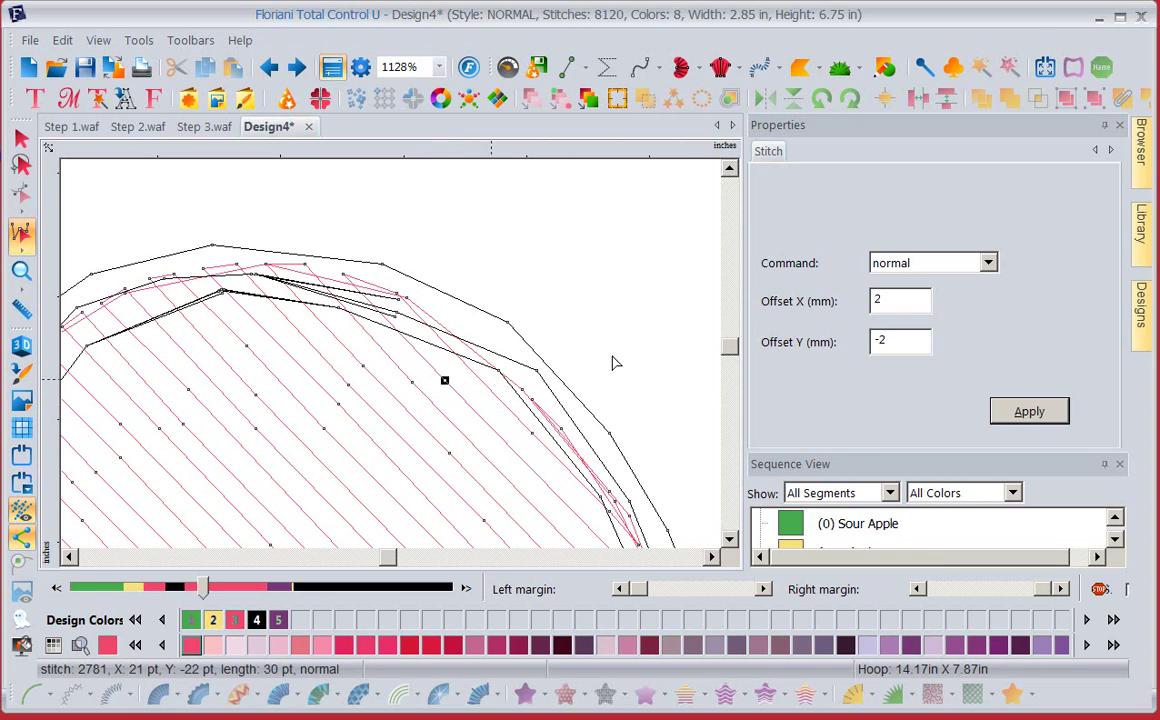
{"action": "left_click", "coordinate": [988, 263]}
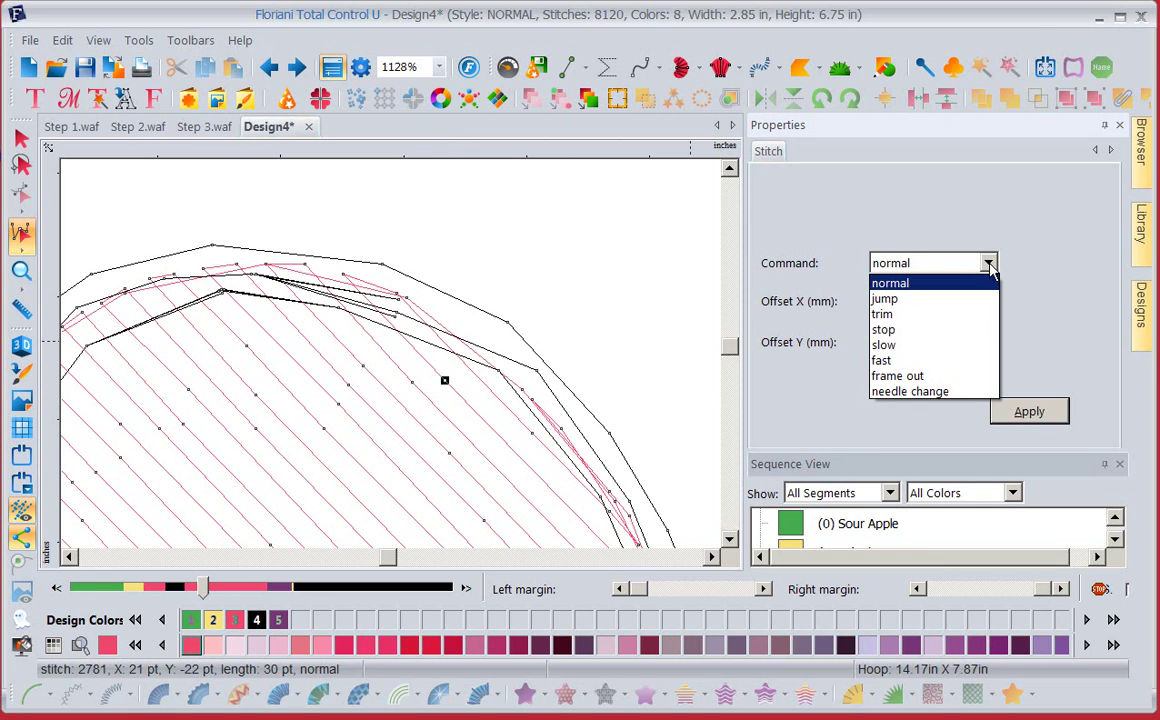
{"action": "left_click", "coordinate": [884, 331]}
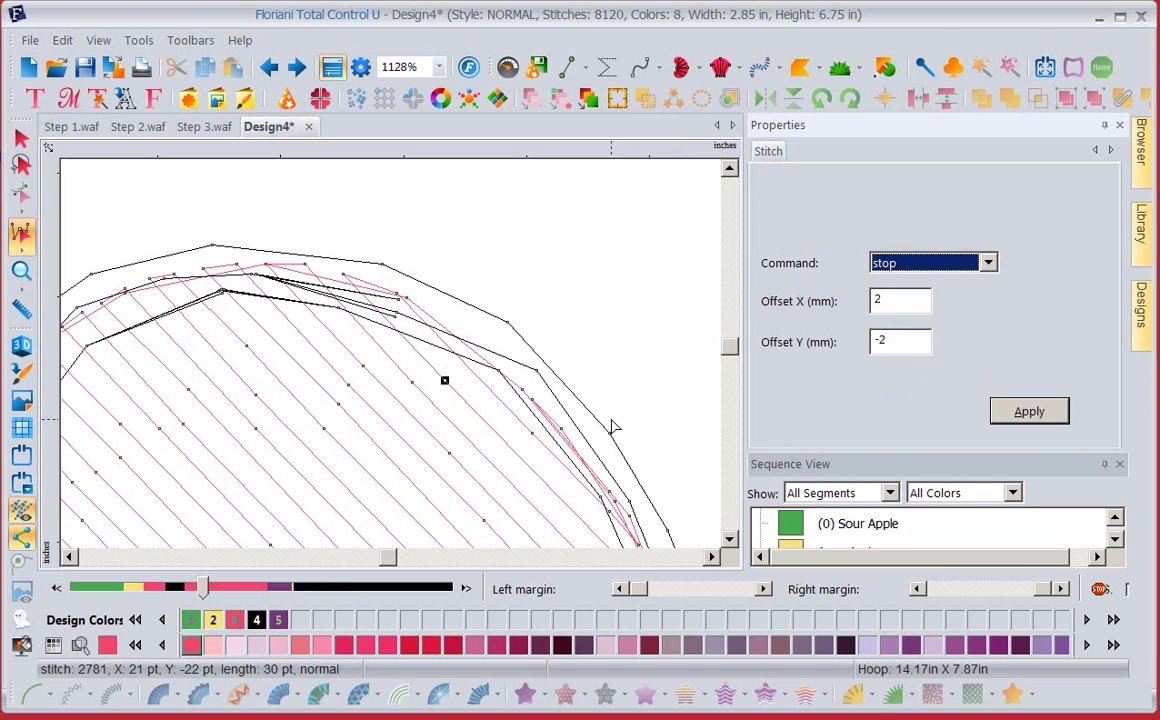
{"action": "left_click", "coordinate": [1034, 418]}
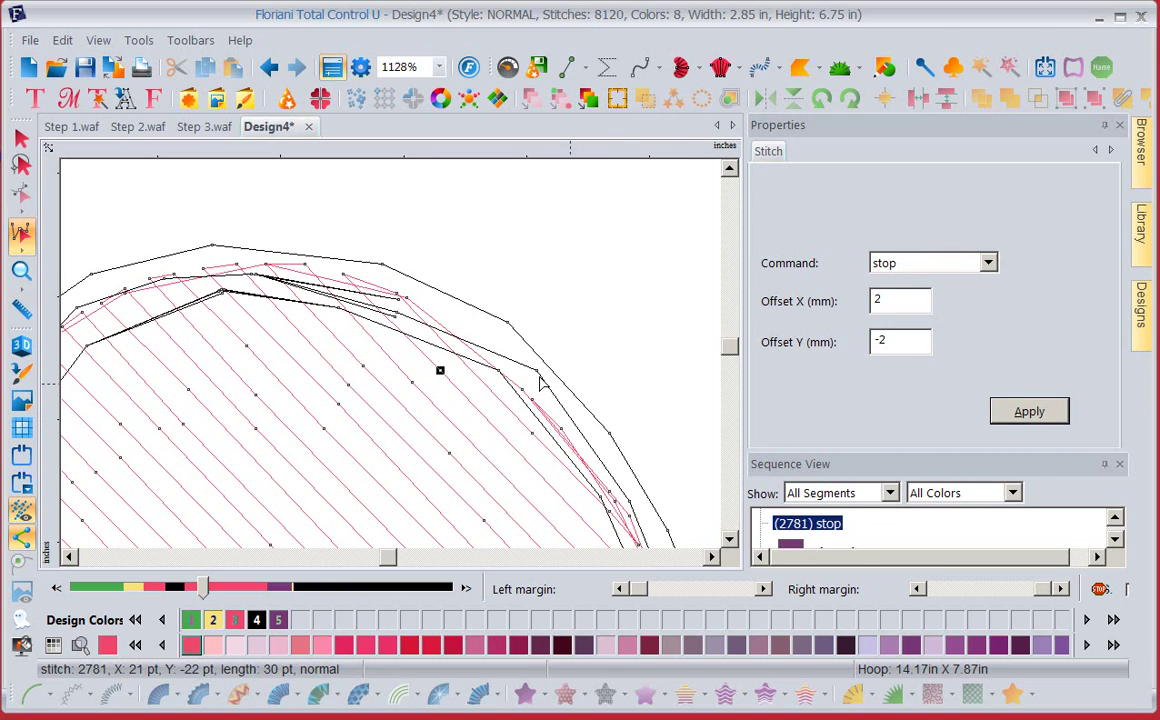
Change the same pink fill stitch's command to needle change, apply it, and undo the change.
{"action": "left_click", "coordinate": [989, 263]}
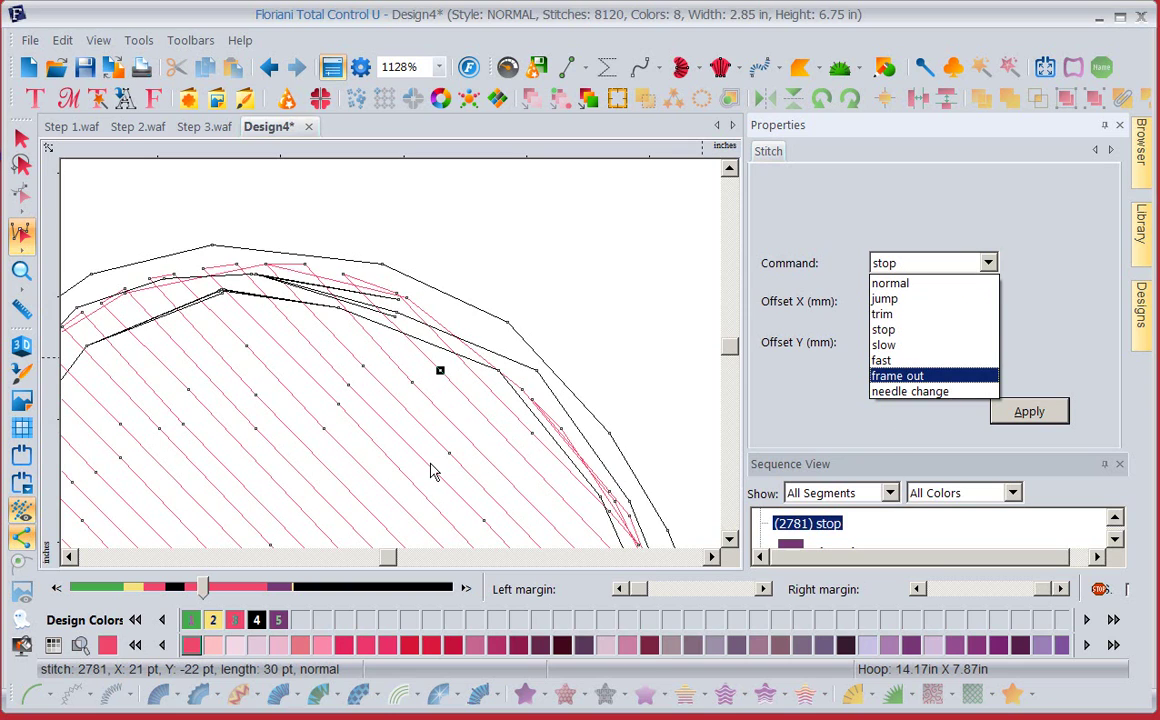
{"action": "left_click", "coordinate": [935, 392]}
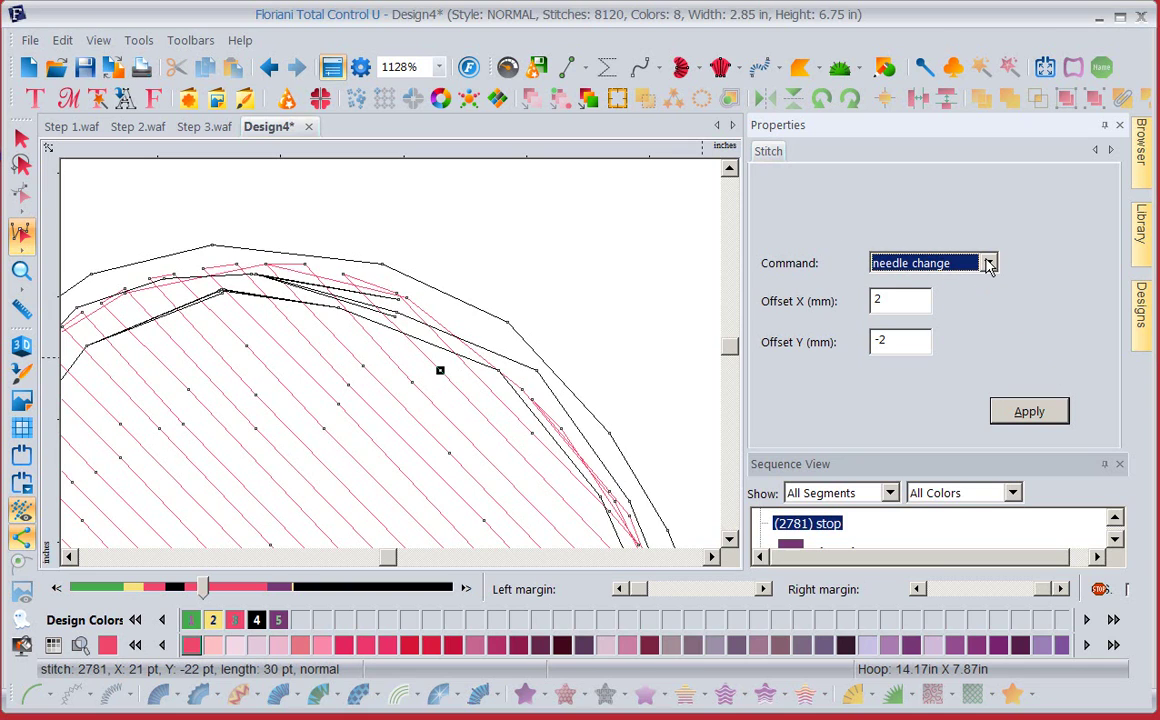
{"action": "left_click", "coordinate": [996, 410]}
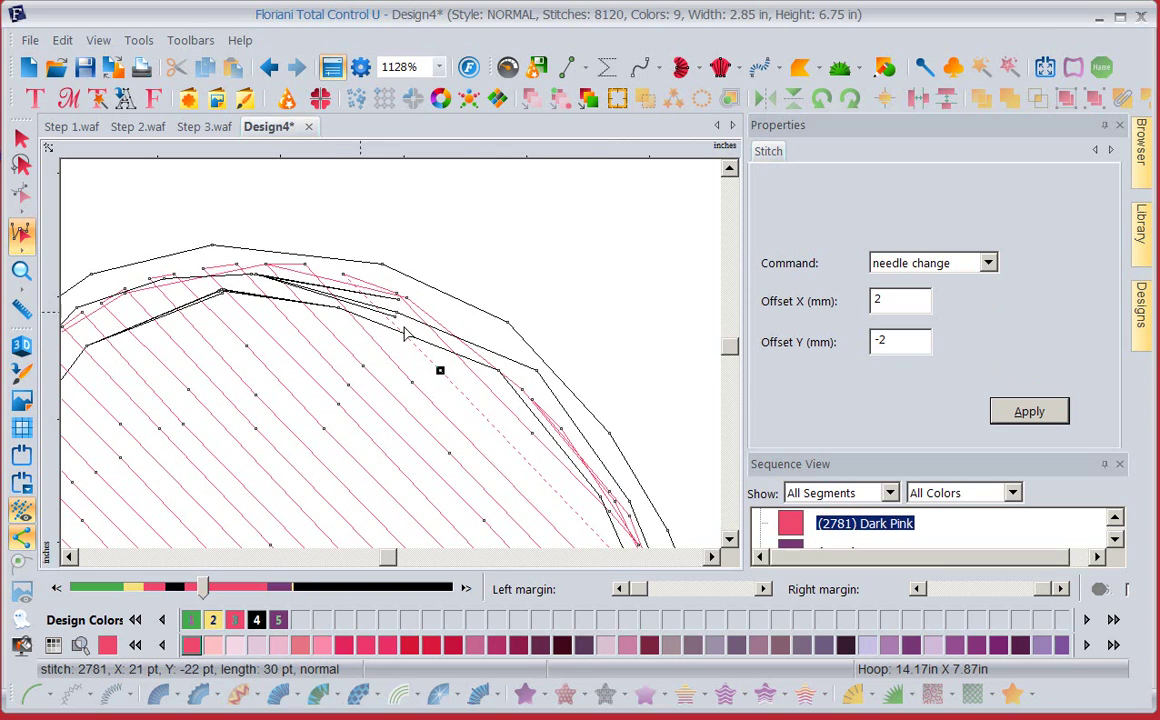
{"action": "left_click", "coordinate": [269, 67]}
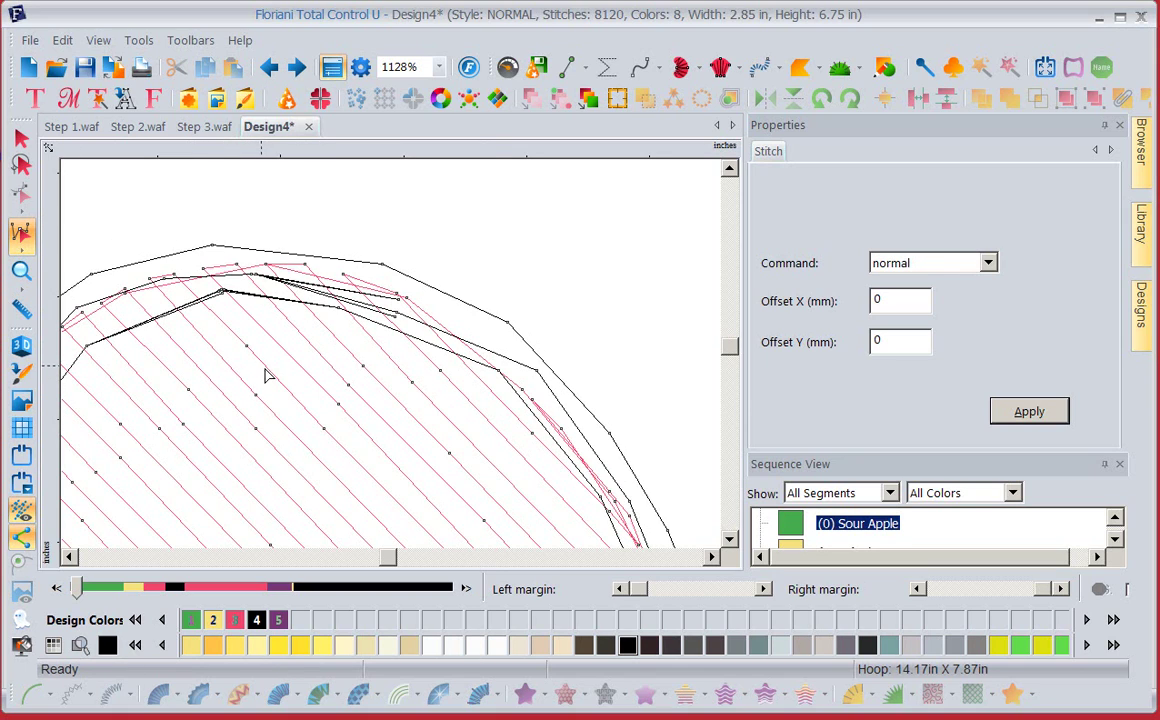
Insert three stitch points after a pink fill stitch inside the petal, spaced along its line toward the upper-left neighbouring point.
{"action": "left_click", "coordinate": [323, 431]}
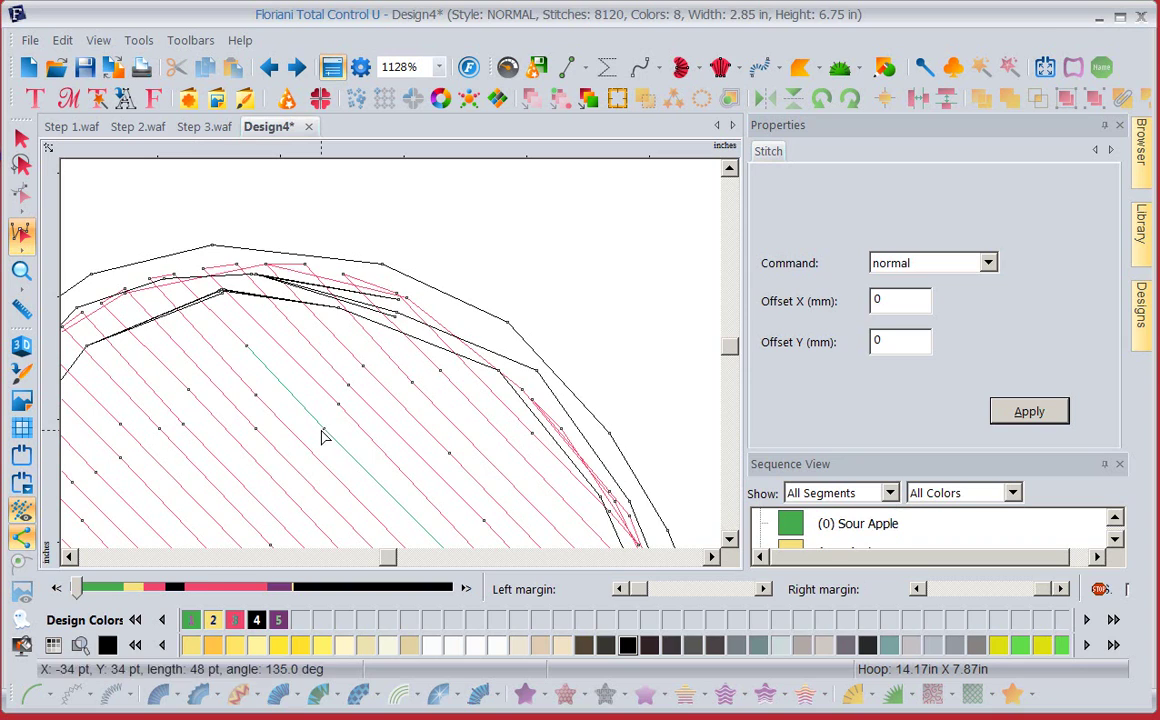
{"action": "right_click", "coordinate": [323, 433]}
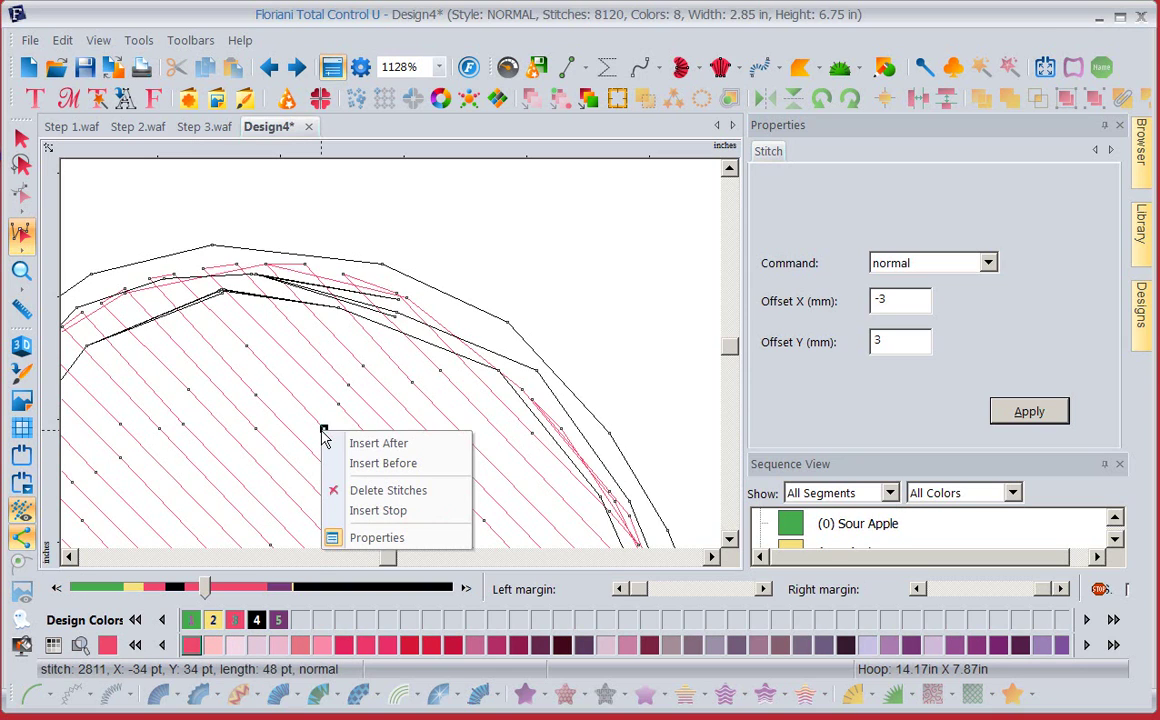
{"action": "left_click", "coordinate": [364, 464]}
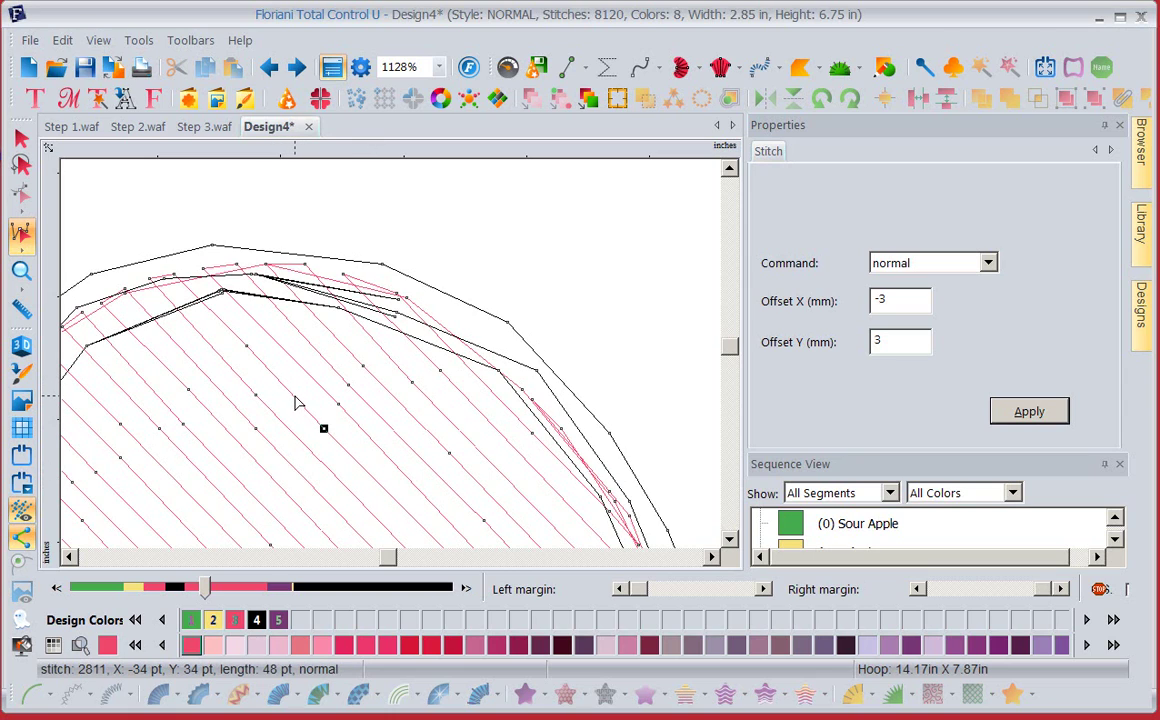
{"action": "right_click", "coordinate": [324, 431]}
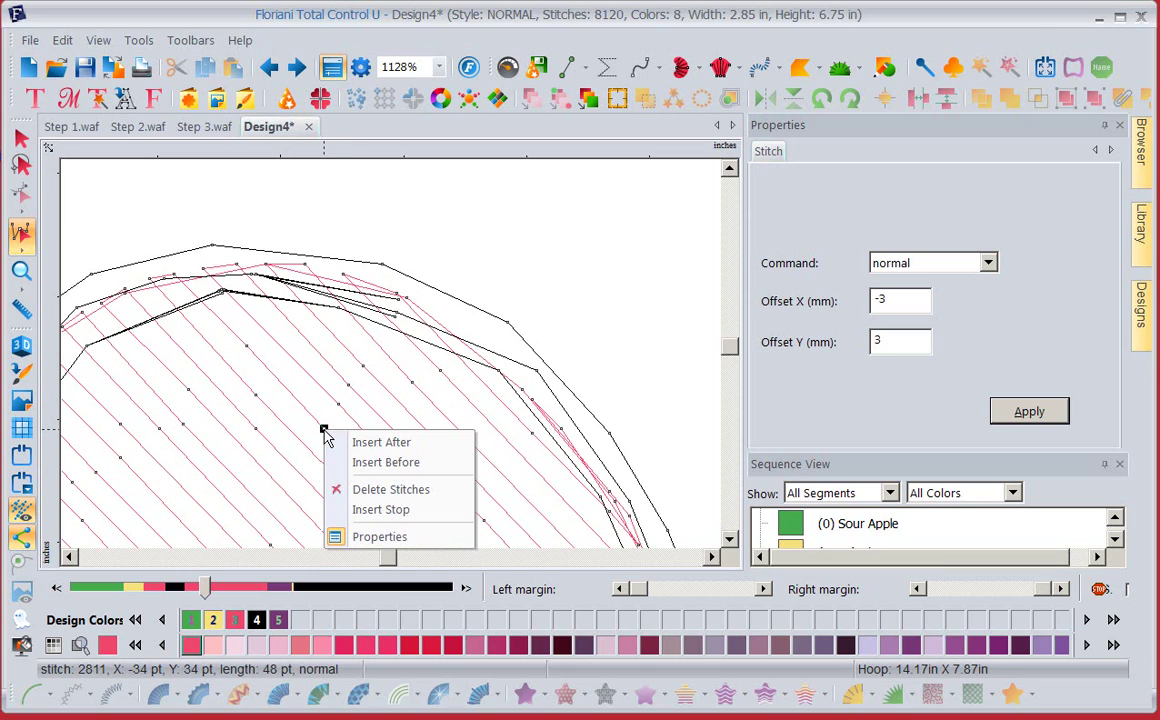
{"action": "left_click", "coordinate": [340, 445]}
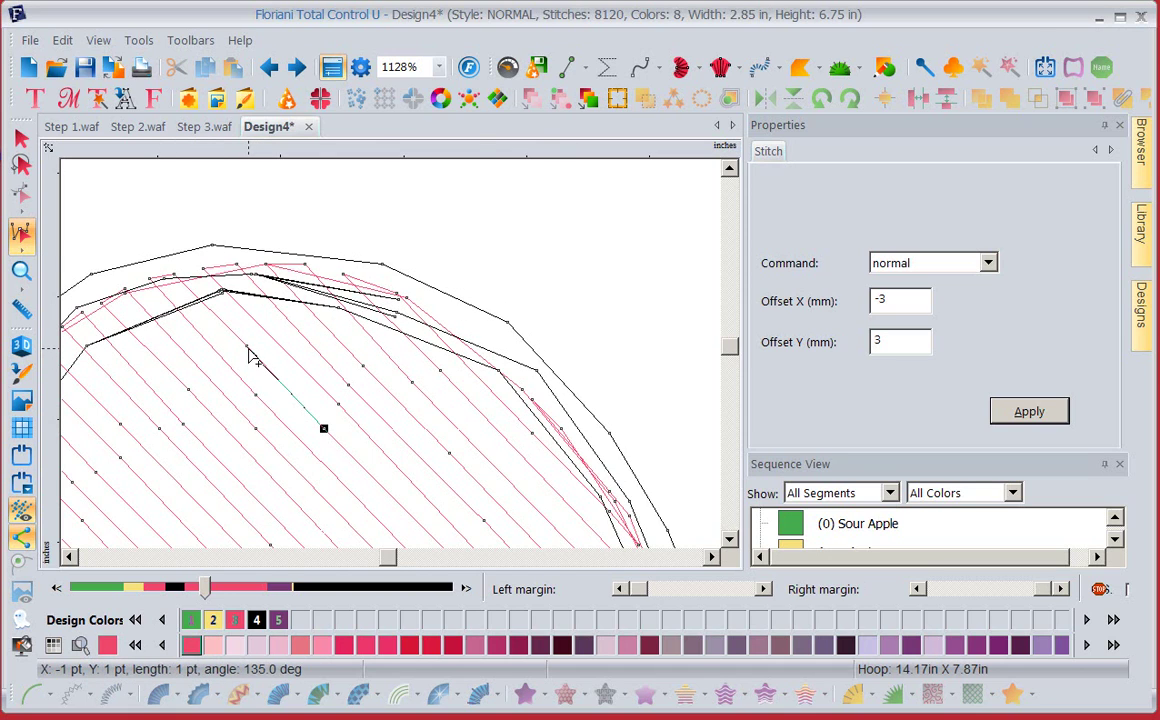
{"action": "left_click", "coordinate": [256, 357]}
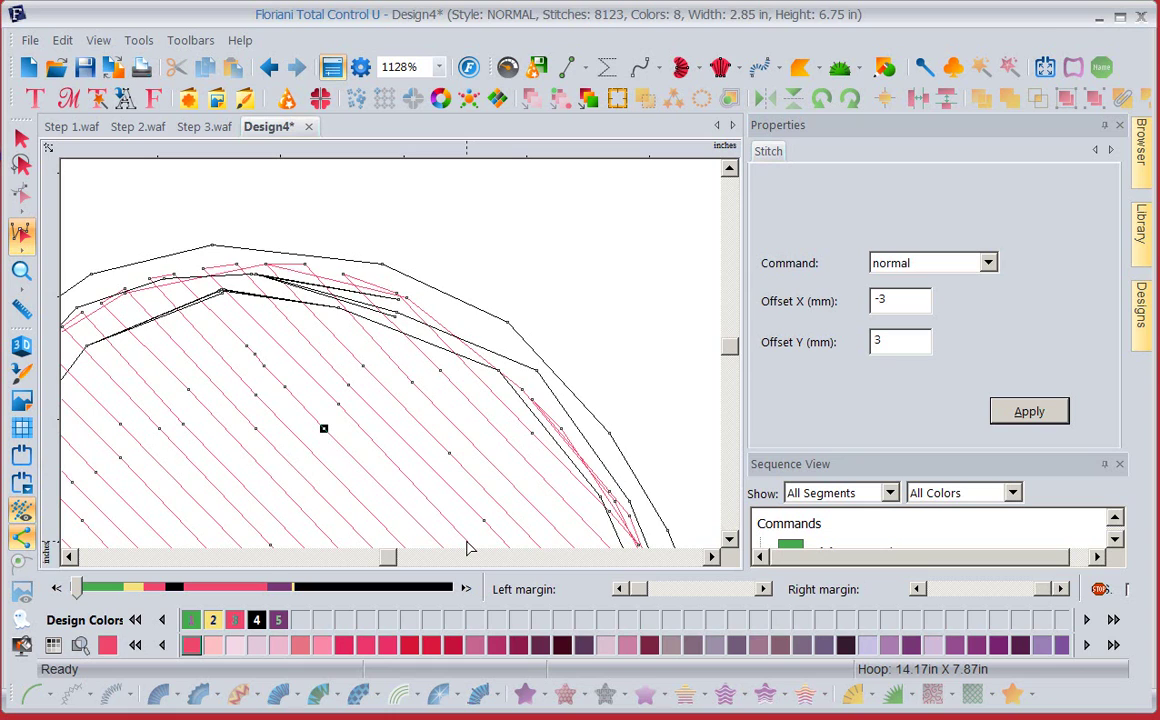
Delete five consecutive pink fill stitches, starting at the stop stitch near the petal's upper-right edge.
{"action": "left_click", "coordinate": [20, 540]}
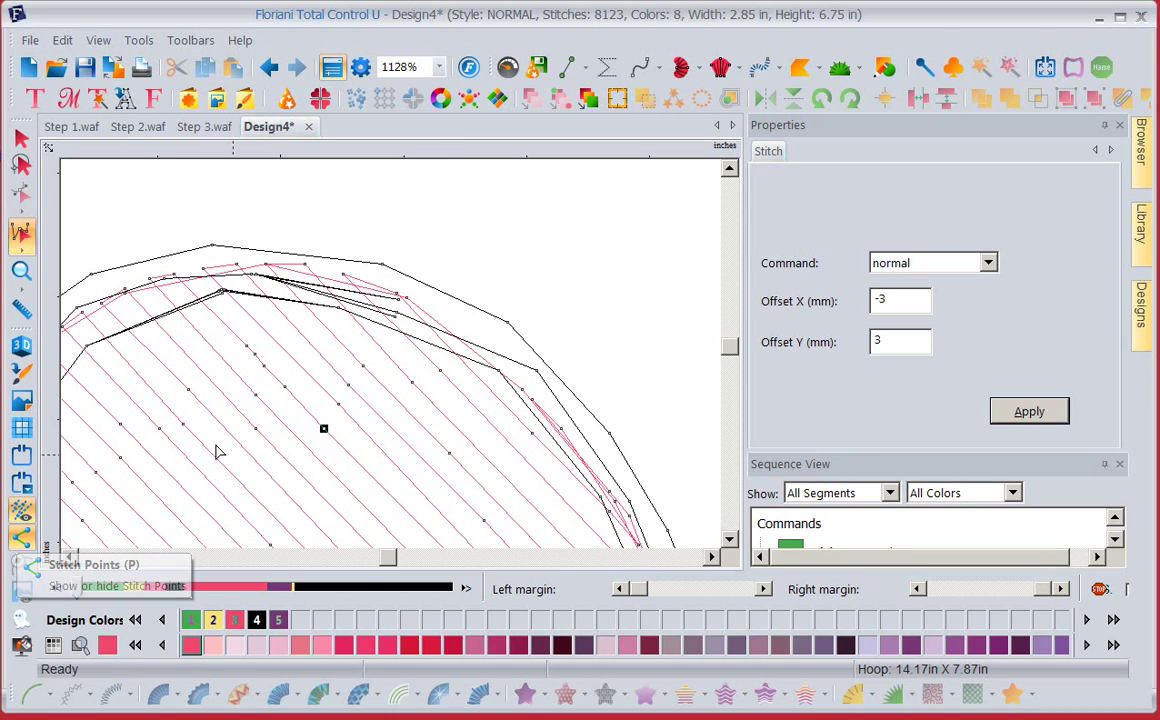
{"action": "left_click", "coordinate": [440, 373]}
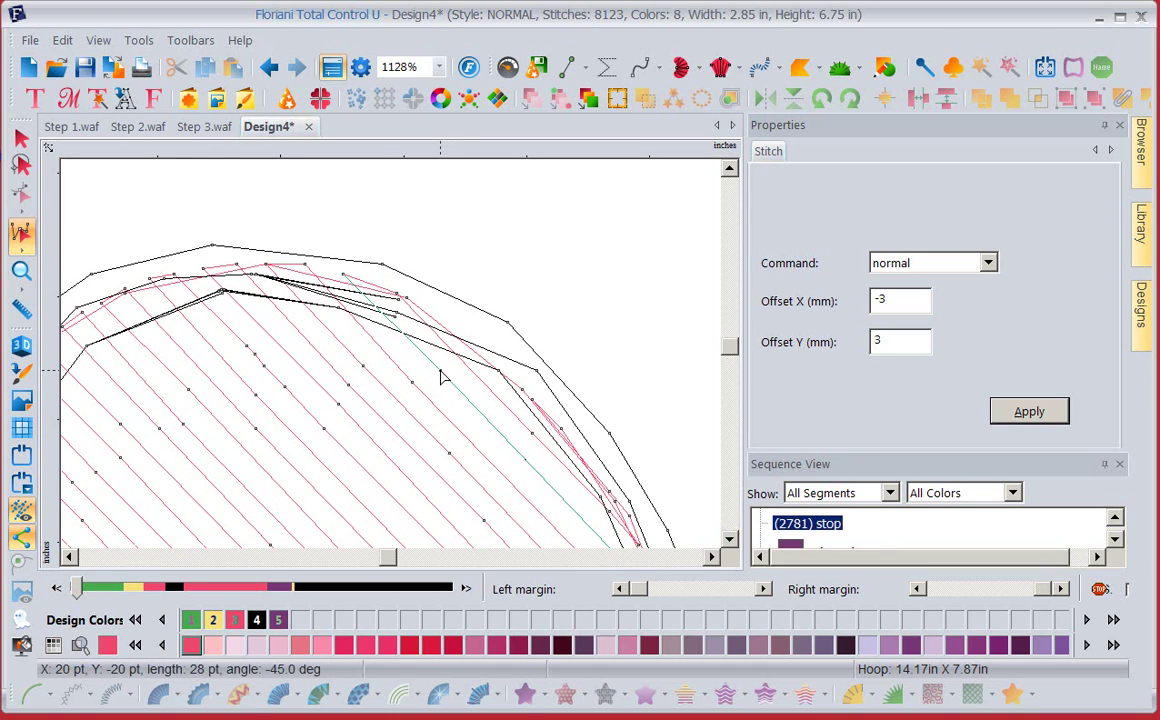
{"action": "key", "text": "Delete"}
{"action": "key", "text": "Delete"}
{"action": "key", "text": "Delete"}
{"action": "key", "text": "Delete"}
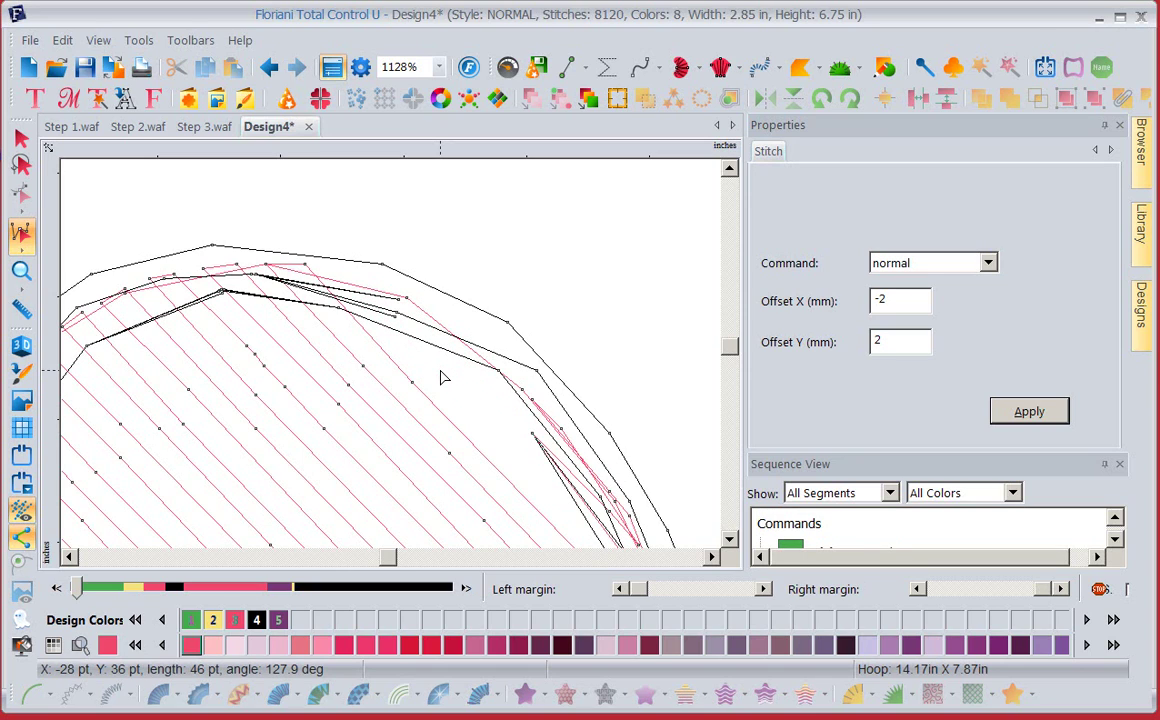
{"action": "left_click", "coordinate": [444, 377]}
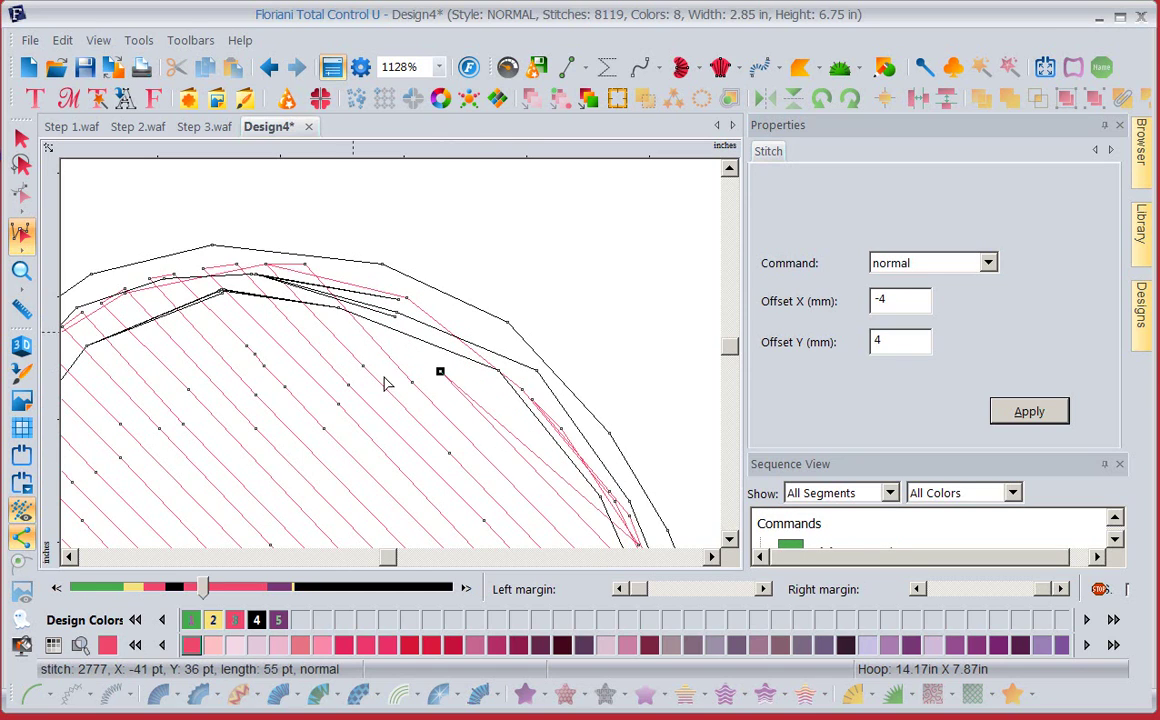
{"action": "key", "text": "Delete"}
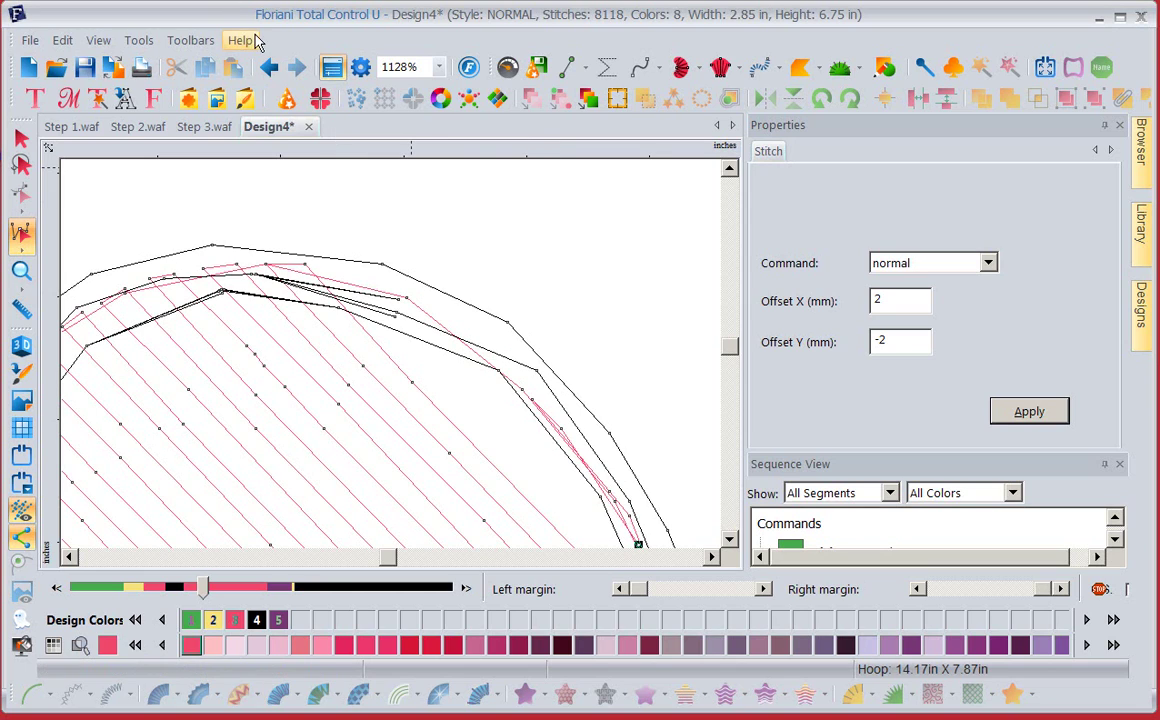
Undo the five stitch deletions and the insertion of the three stitch points.
{"action": "left_click", "coordinate": [268, 68]}
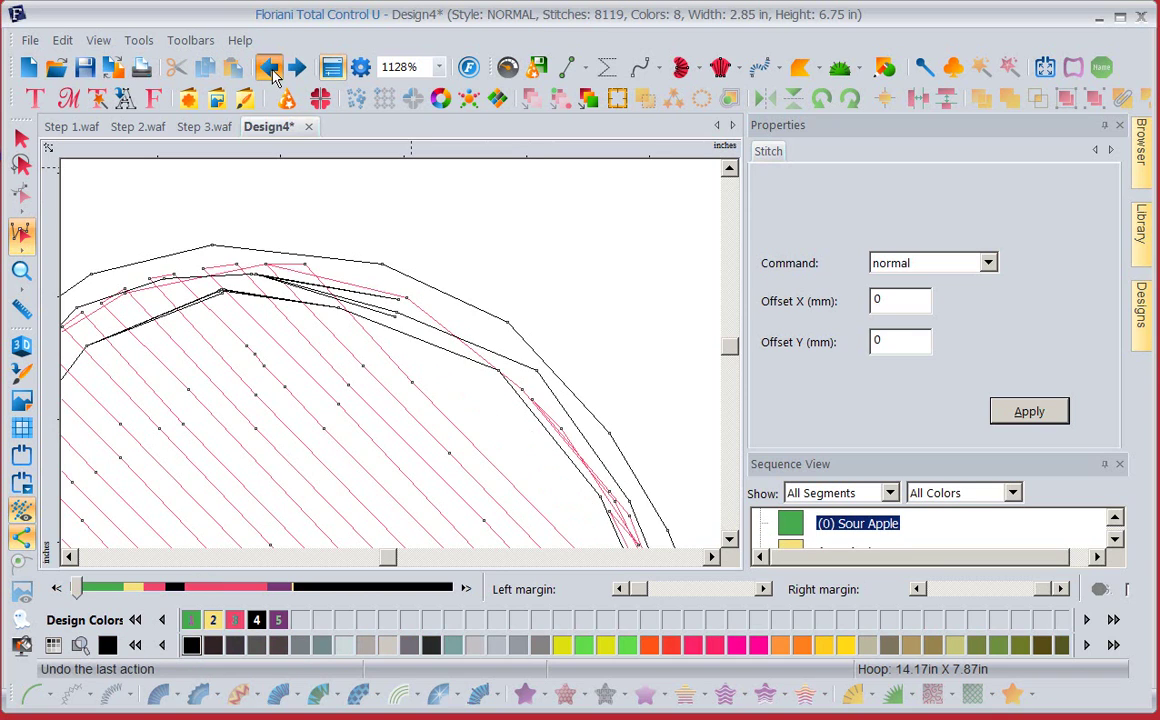
{"action": "left_click", "coordinate": [270, 70]}
{"action": "left_click", "coordinate": [270, 69]}
{"action": "left_click", "coordinate": [270, 69]}
{"action": "left_click", "coordinate": [270, 69]}
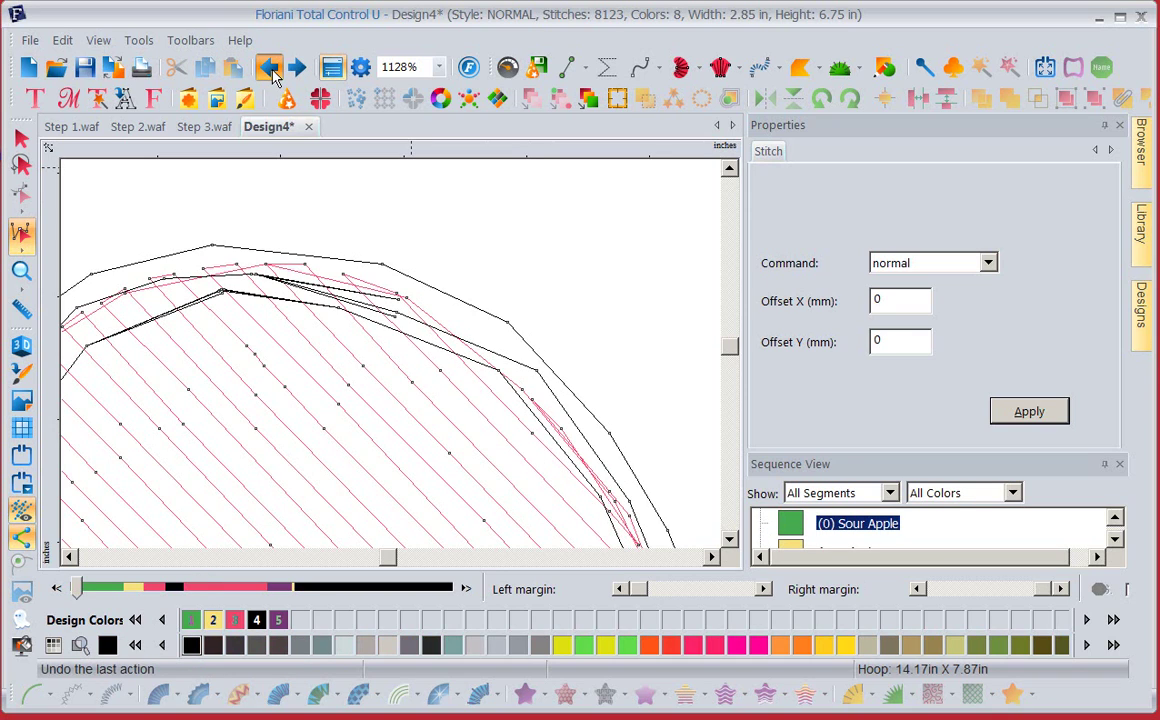
{"action": "left_click", "coordinate": [275, 77]}
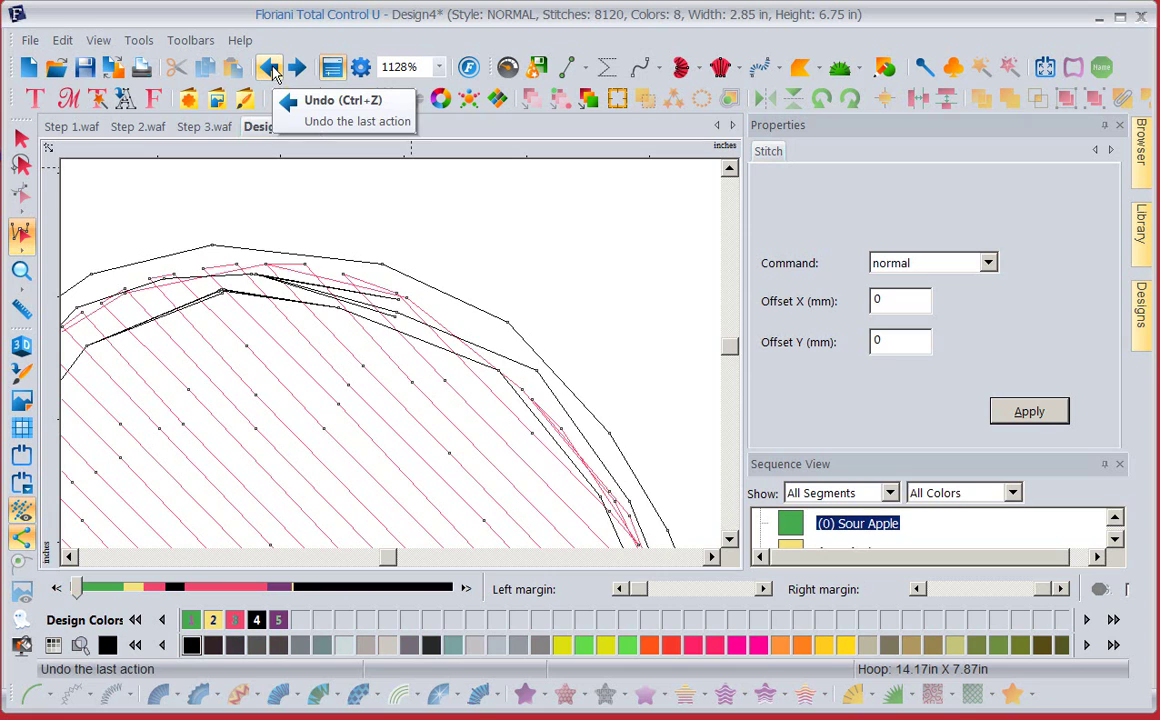
Activate the Run tool with the 5-bean redwork preset for drawing a bean stitch path.
{"action": "left_click", "coordinate": [440, 68]}
{"action": "left_click", "coordinate": [462, 117]}
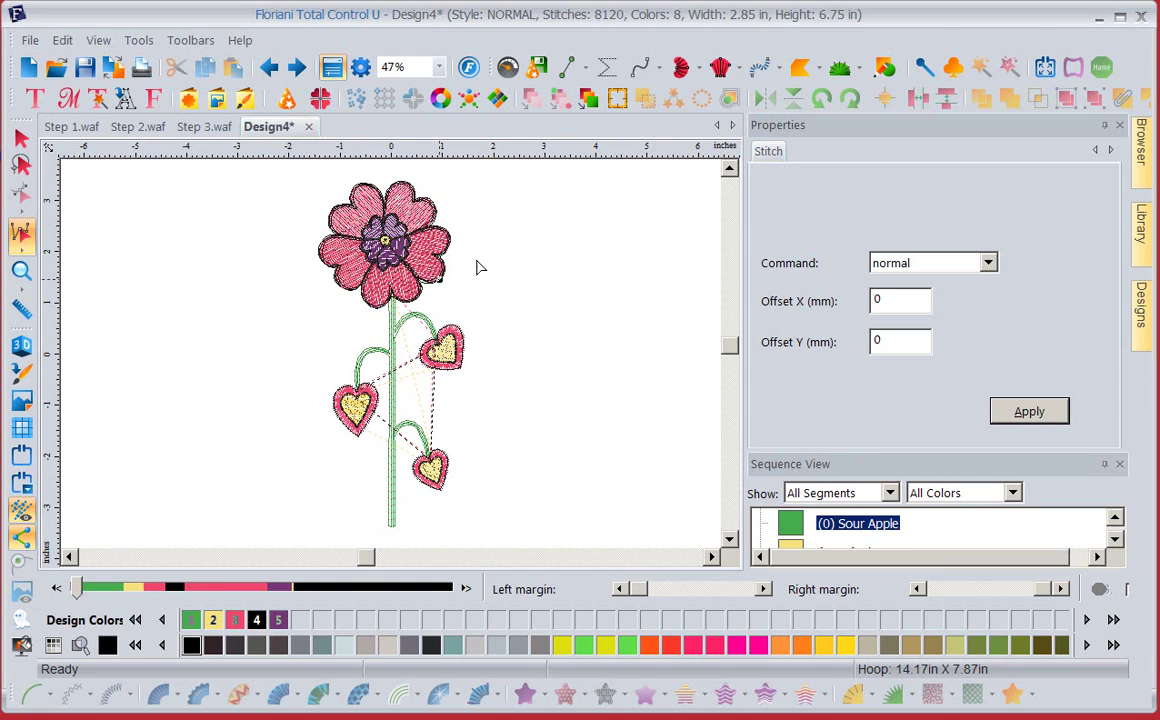
{"action": "left_click", "coordinate": [642, 68]}
{"action": "left_click", "coordinate": [662, 93]}
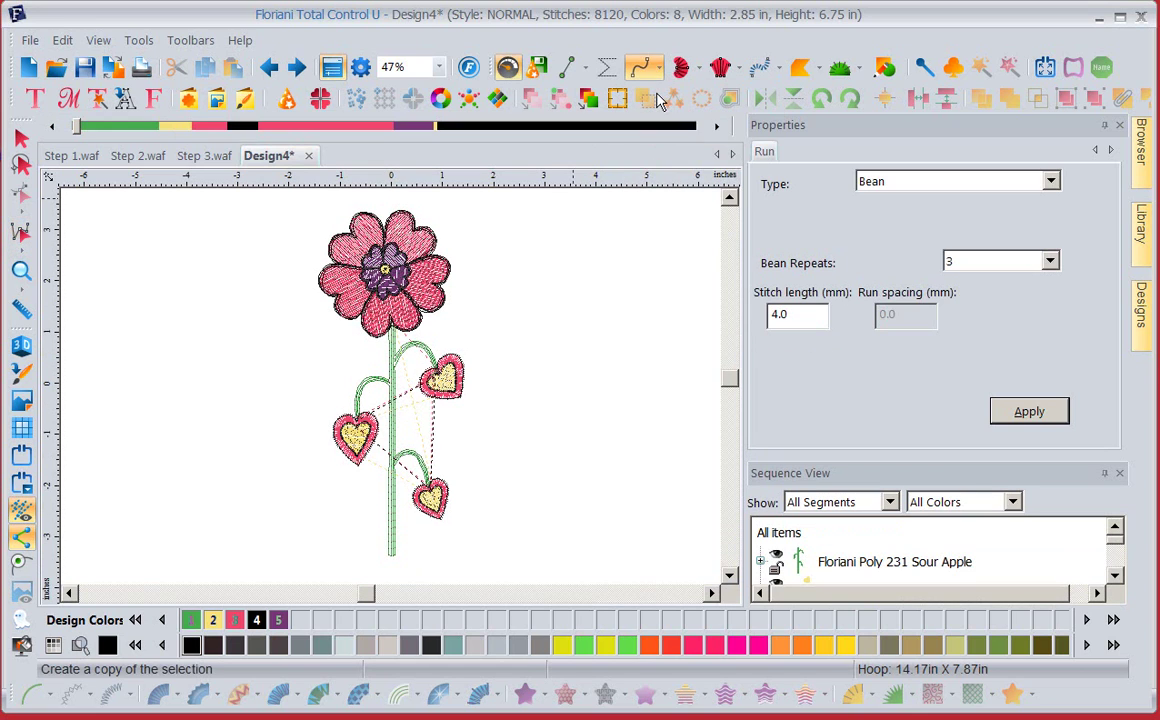
{"action": "left_click", "coordinate": [662, 70]}
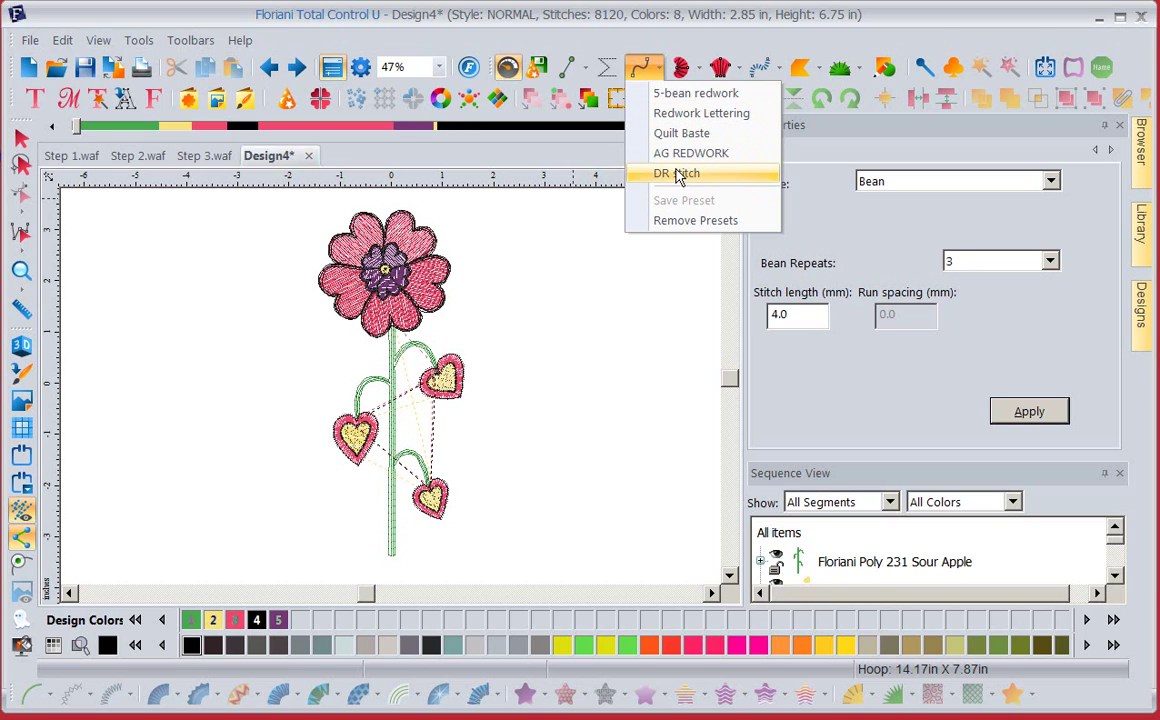
{"action": "left_click", "coordinate": [672, 98]}
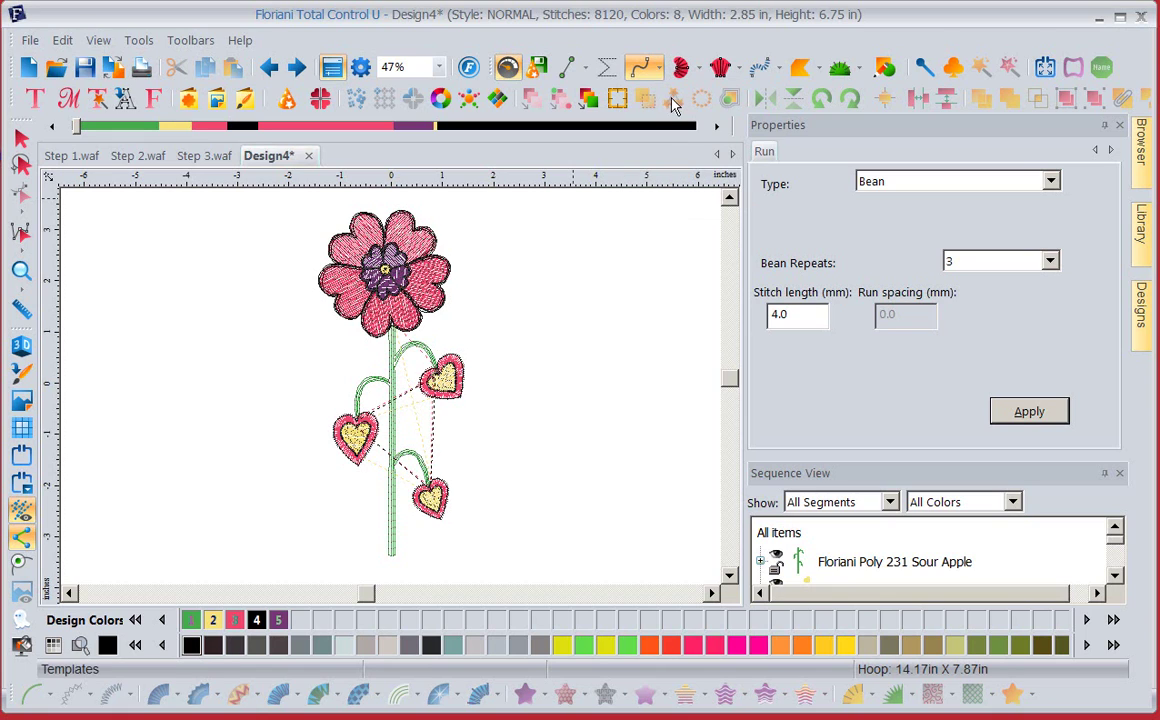
Place eight points of a run path forming a rough open loop in the empty area to the left of the flower.
{"action": "left_click", "coordinate": [114, 394]}
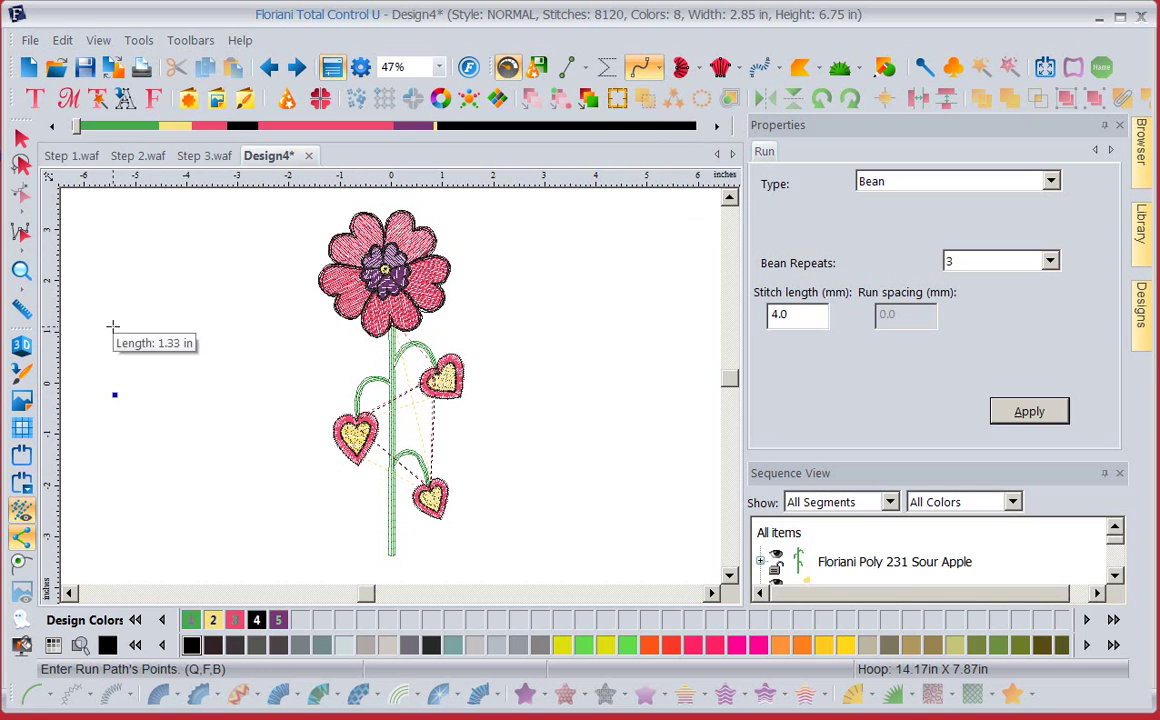
{"action": "left_click", "coordinate": [113, 326]}
{"action": "left_click", "coordinate": [166, 302]}
{"action": "left_click", "coordinate": [204, 302]}
{"action": "left_click", "coordinate": [254, 422]}
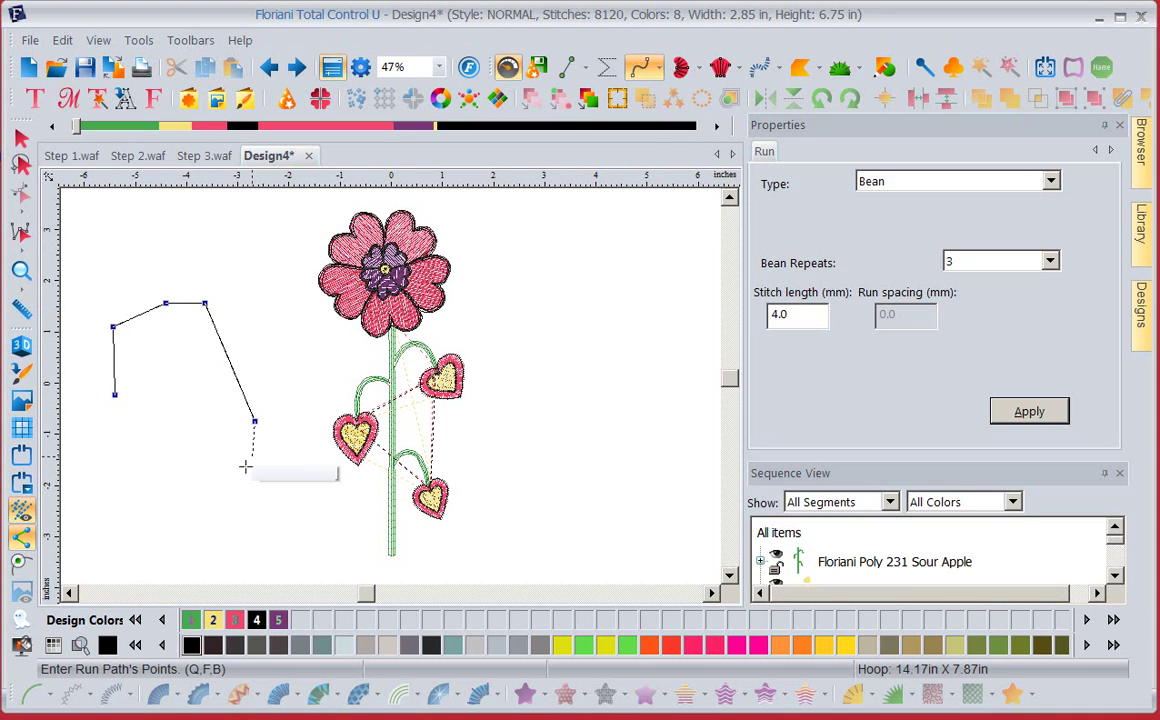
{"action": "left_click", "coordinate": [245, 466]}
{"action": "left_click", "coordinate": [189, 487]}
{"action": "left_click", "coordinate": [147, 475]}
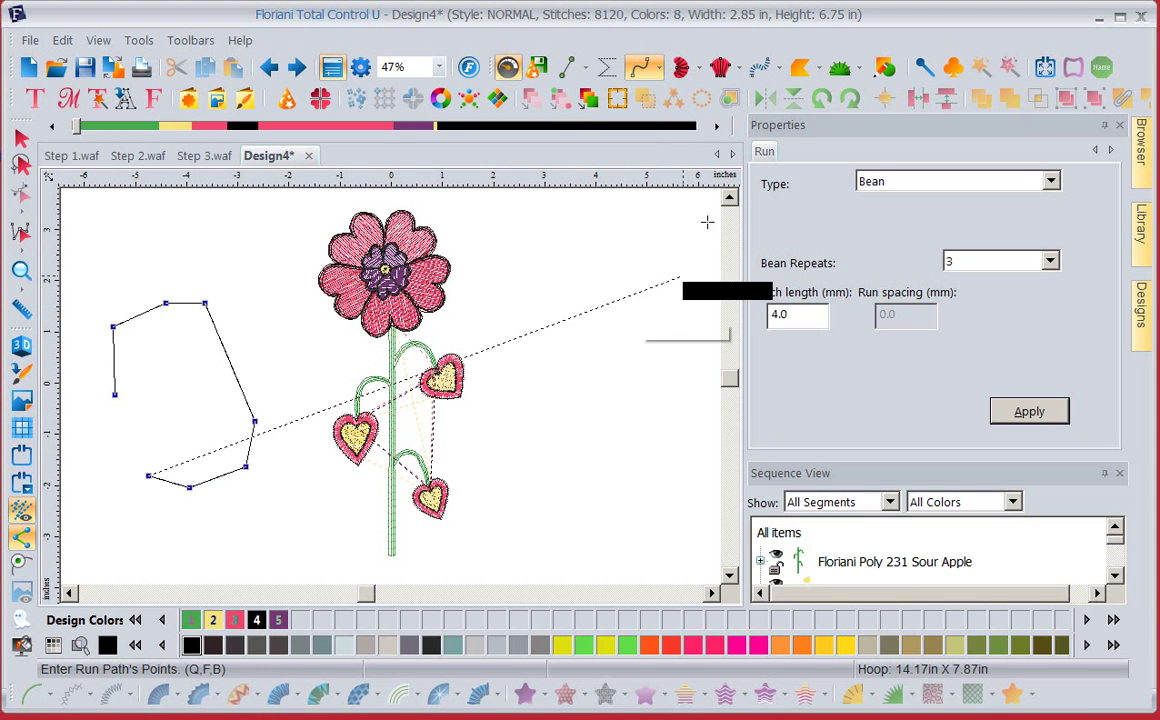
Review the grid's spacing, line style and snap options in the grid settings and close them.
{"action": "right_click", "coordinate": [580, 190]}
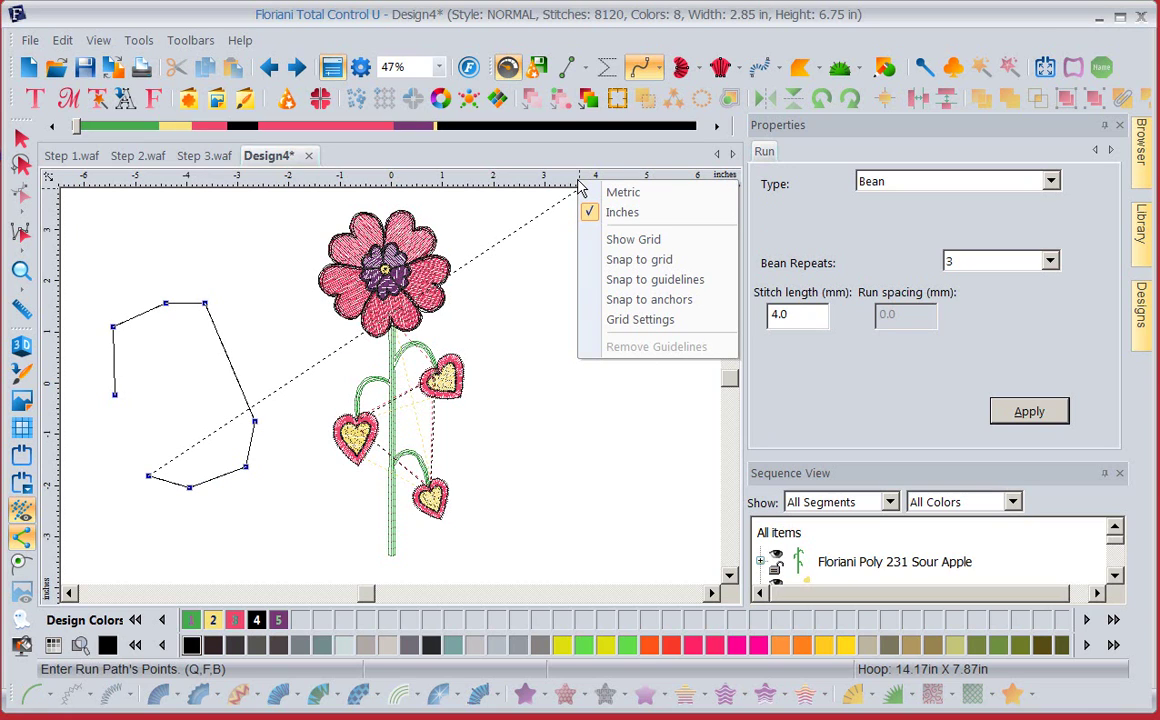
{"action": "left_click", "coordinate": [598, 318]}
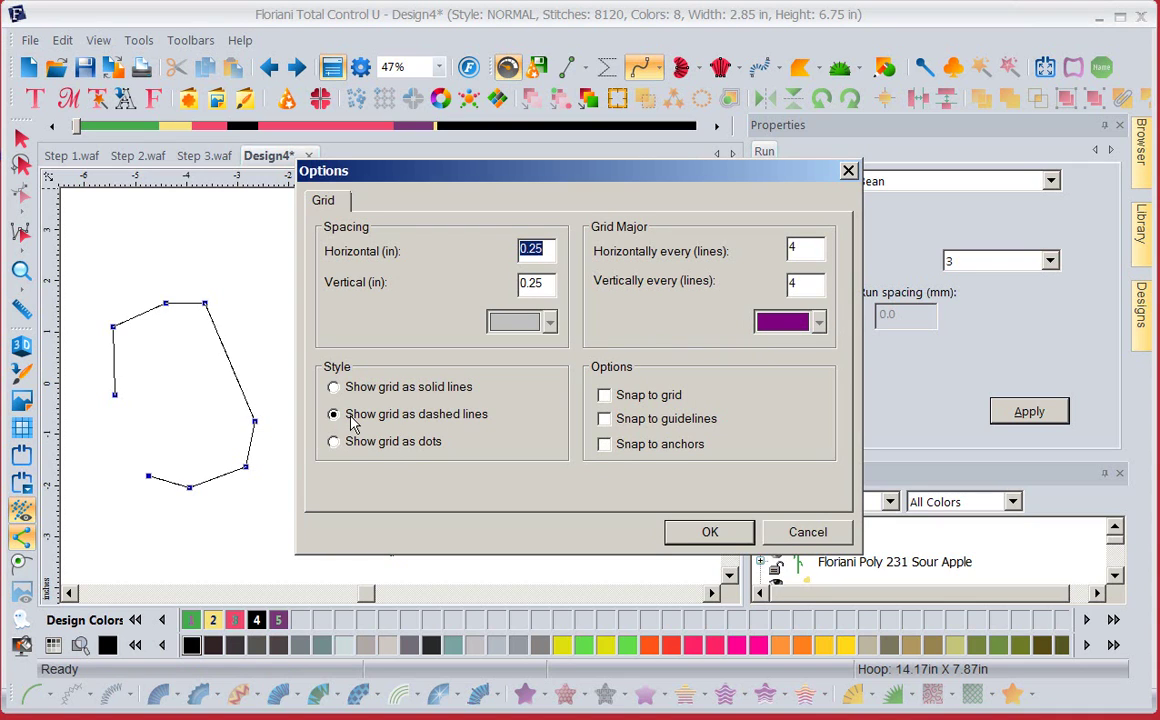
{"action": "left_click", "coordinate": [710, 530]}
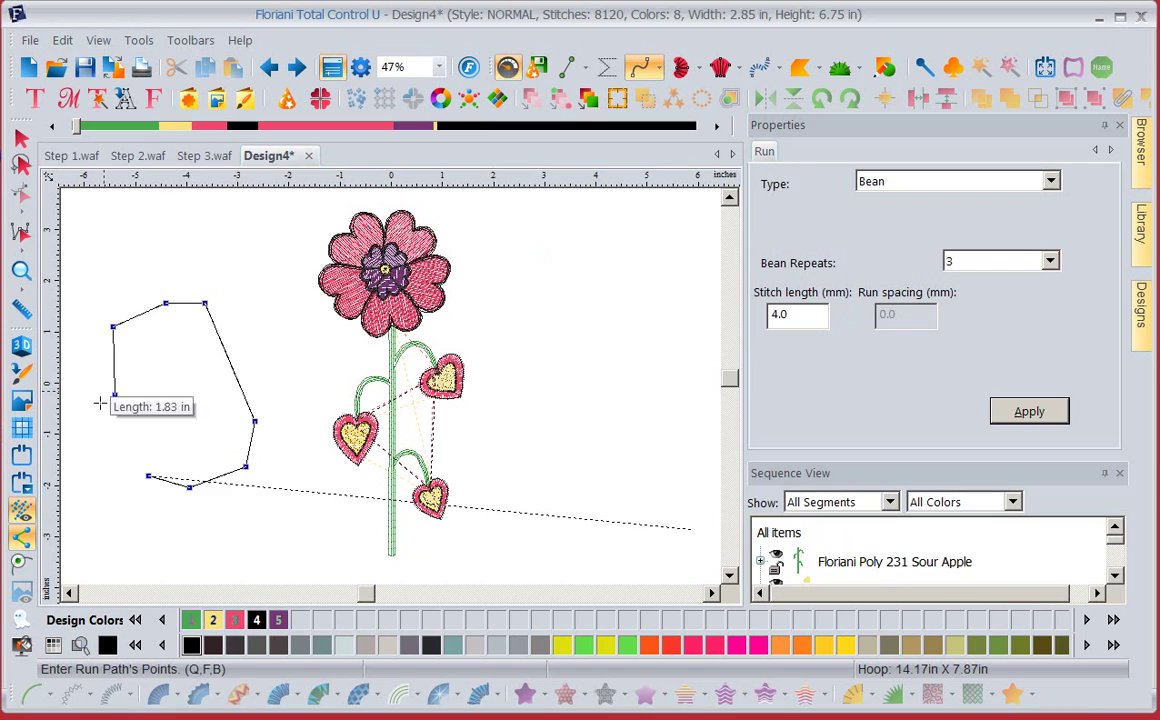
Add two points along the lower-left side of the run path and finish it as a closed bean stitch outline.
{"action": "left_click", "coordinate": [109, 444]}
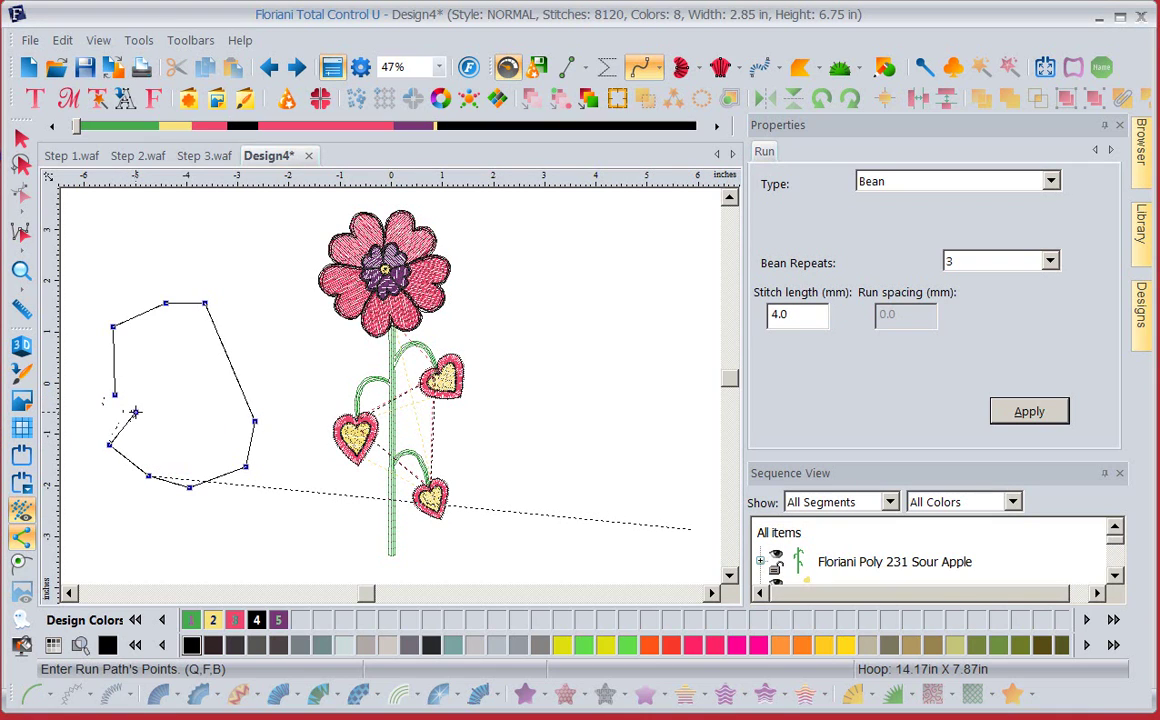
{"action": "left_click", "coordinate": [135, 411]}
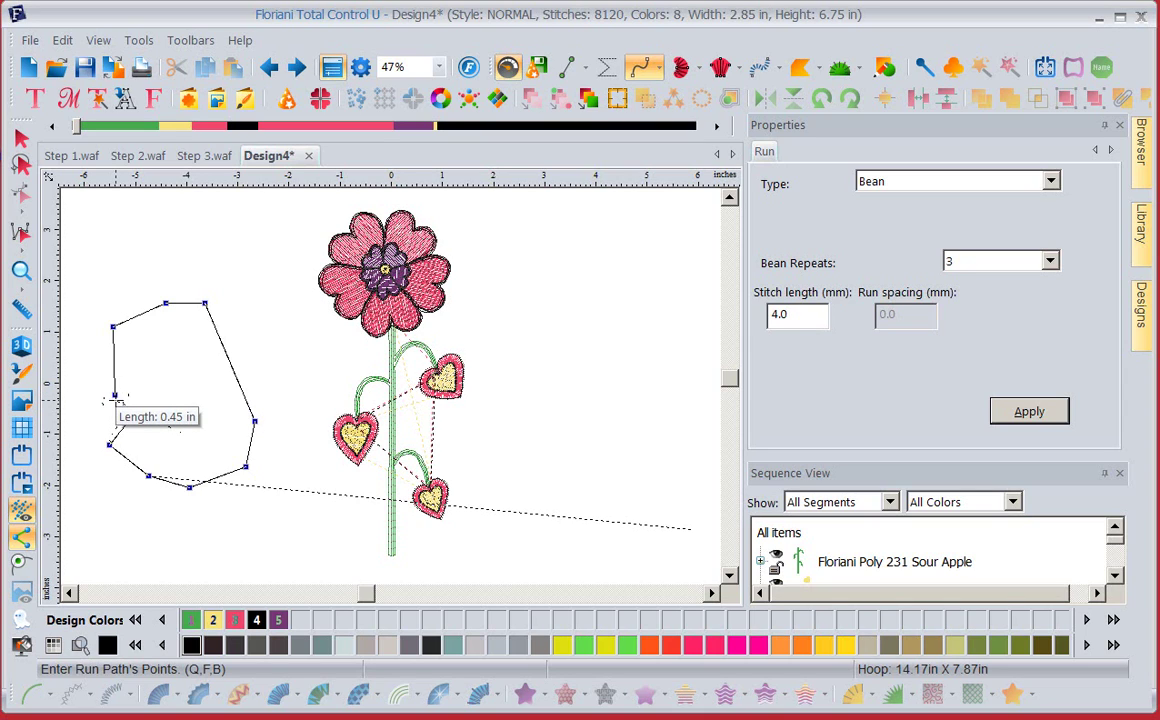
{"action": "left_click", "coordinate": [135, 412]}
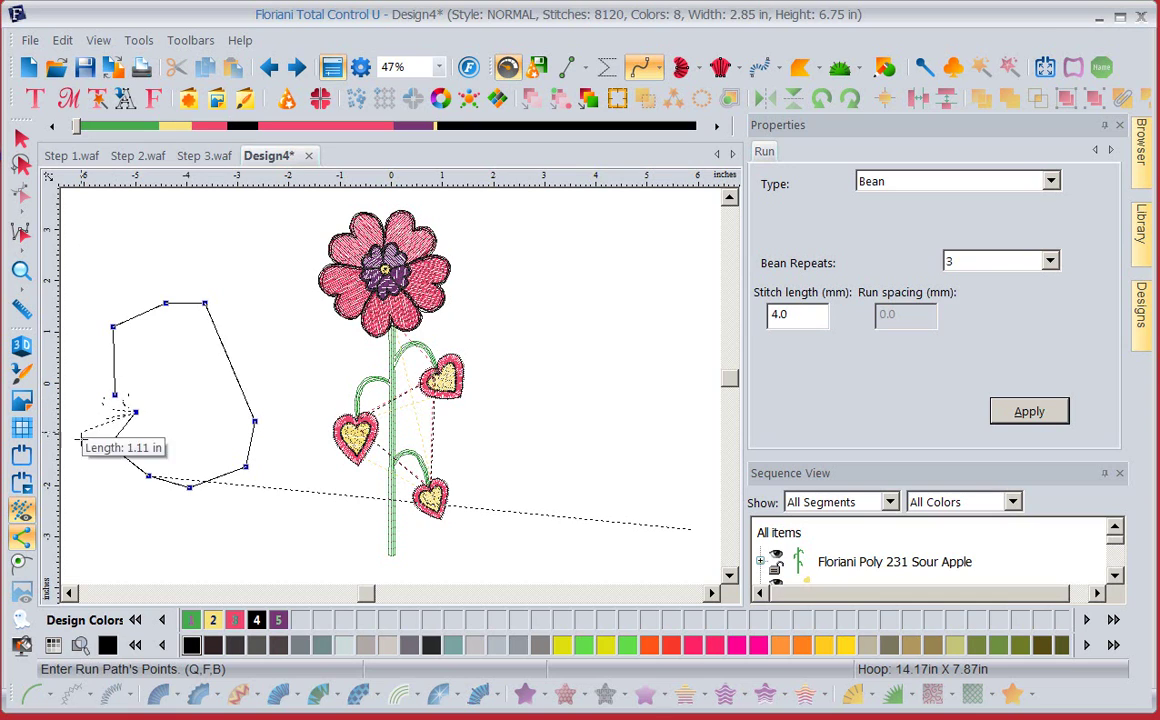
{"action": "left_click", "coordinate": [19, 566]}
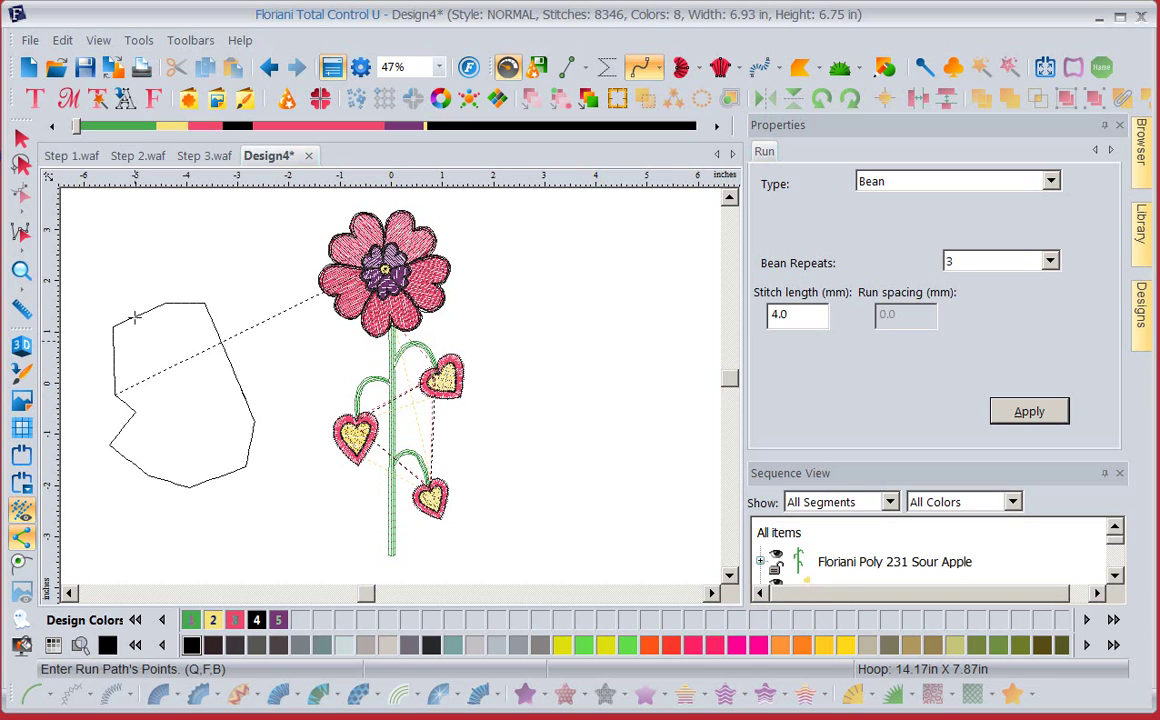
Edit the closed run path's outline, adding three points on its left portion and moving its start point up the left side.
{"action": "left_click", "coordinate": [21, 137]}
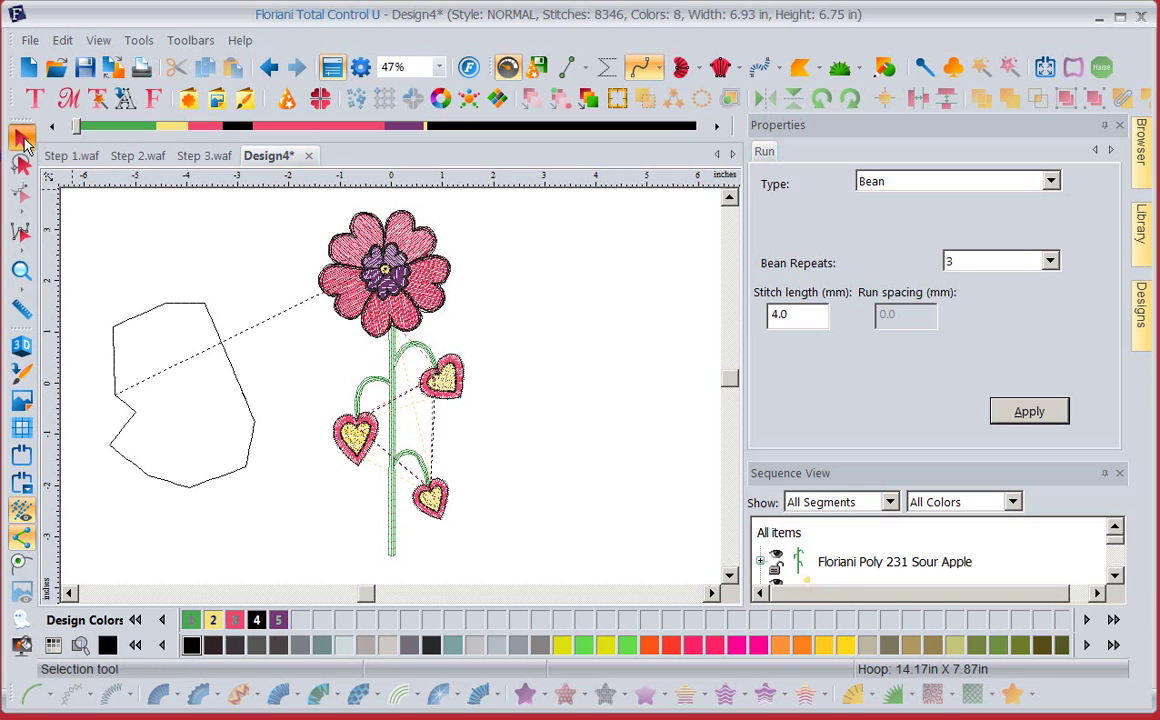
{"action": "left_click", "coordinate": [138, 312]}
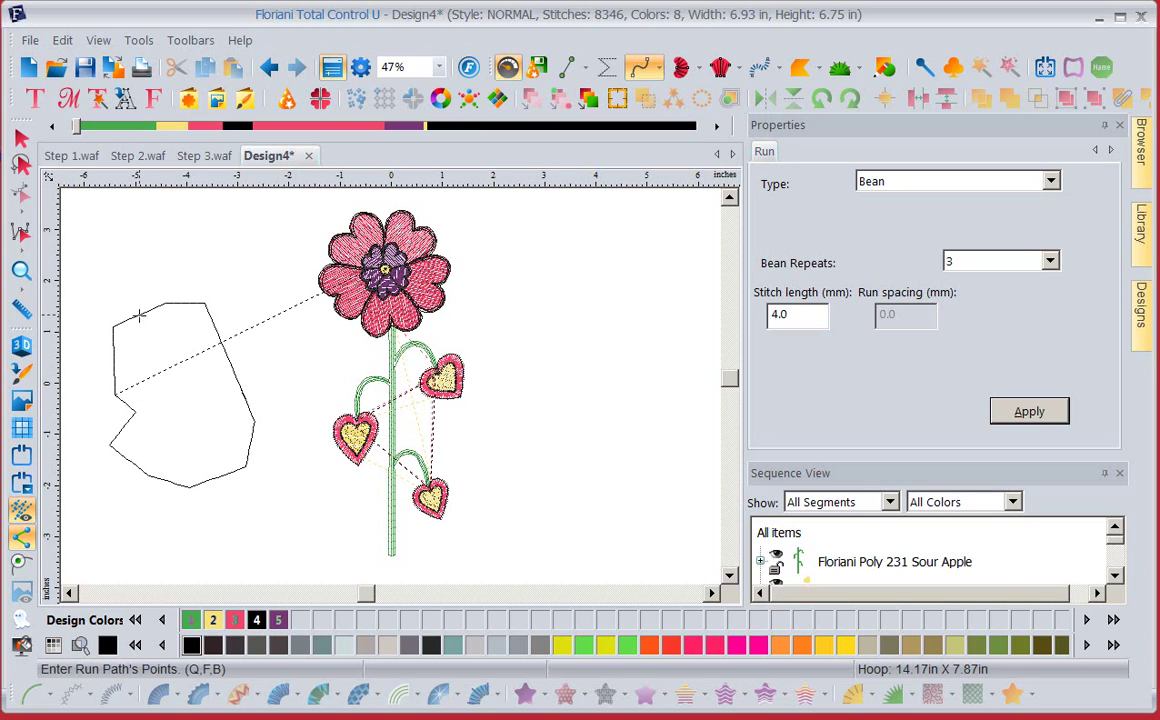
{"action": "left_click", "coordinate": [21, 135]}
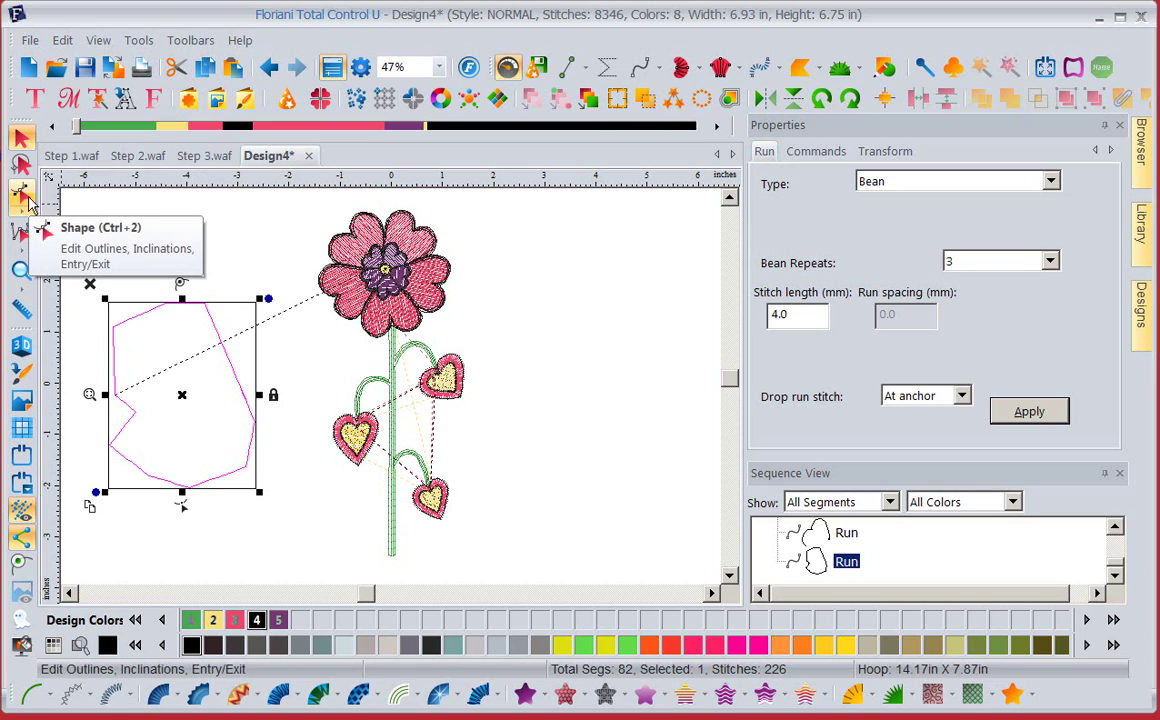
{"action": "left_click", "coordinate": [28, 199]}
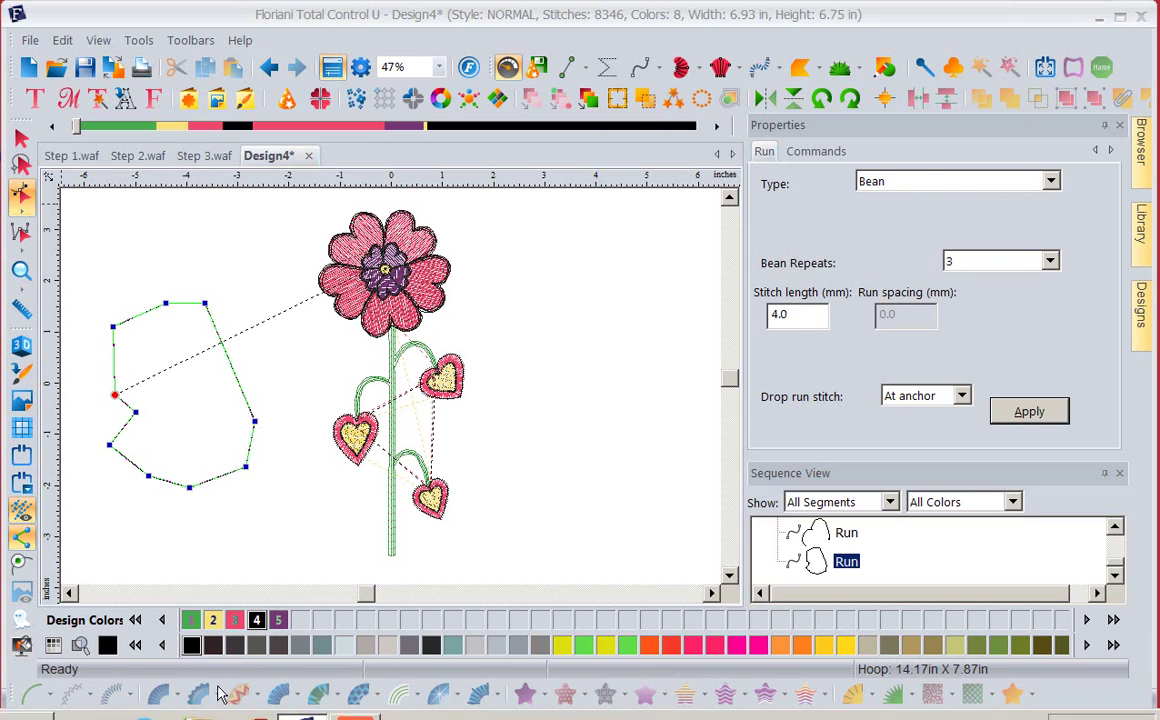
{"action": "left_click", "coordinate": [118, 400]}
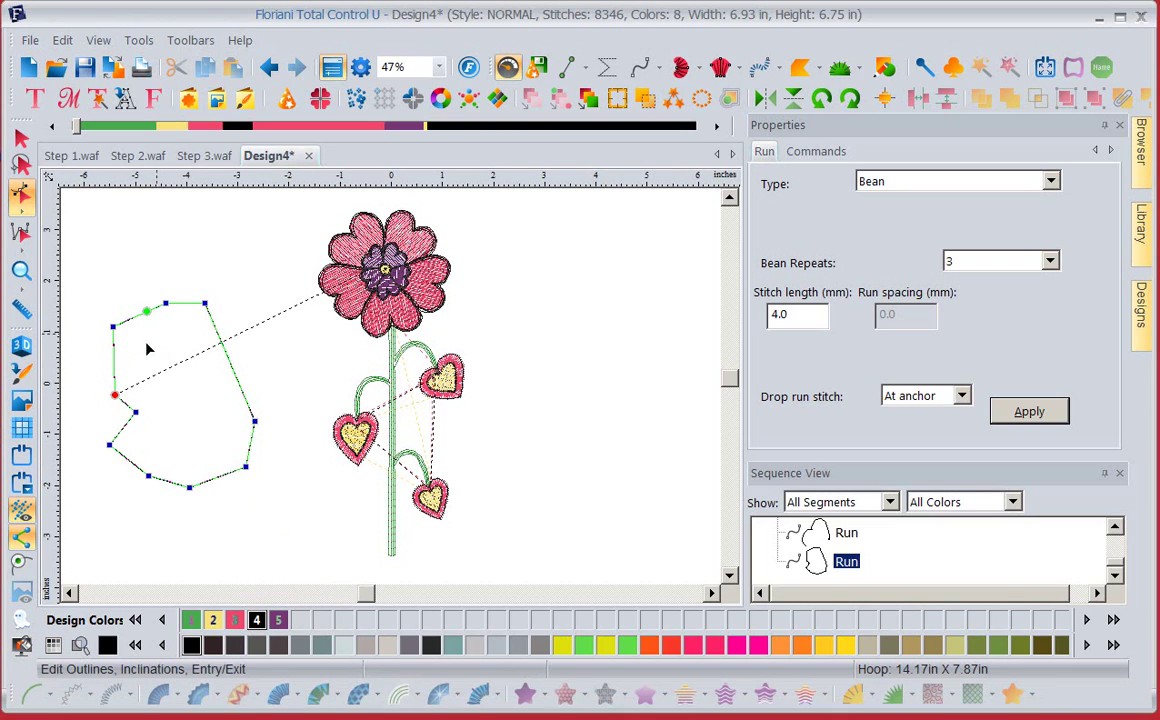
{"action": "left_click", "coordinate": [123, 428]}
{"action": "mouse_move", "coordinate": [147, 312]}
{"action": "left_mouse_down"}
{"action": "mouse_move", "coordinate": [123, 366]}
{"action": "mouse_move", "coordinate": [126, 406]}
{"action": "mouse_move", "coordinate": [113, 362]}
{"action": "left_mouse_up"}
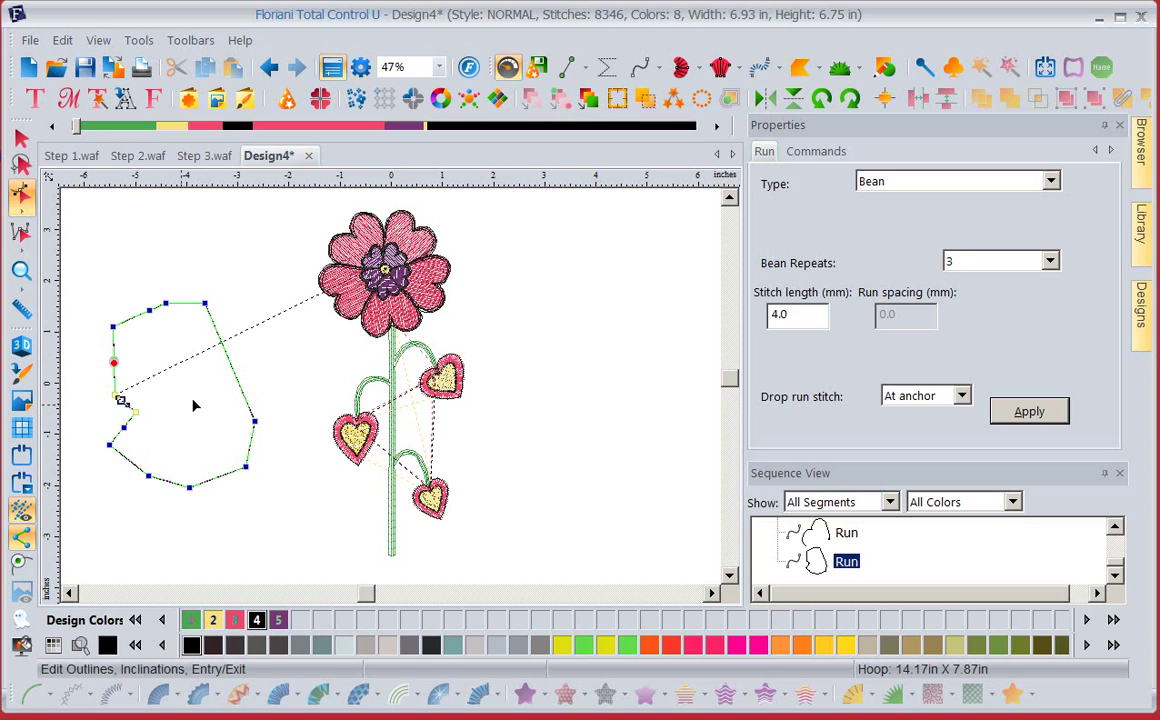
Reshape the run path's upper-left corner into a rounded curve by pulling its top outline points outward.
{"action": "right_click", "coordinate": [114, 367]}
{"action": "left_click_drag", "start_coordinate": [168, 307], "coordinate": [133, 291]}
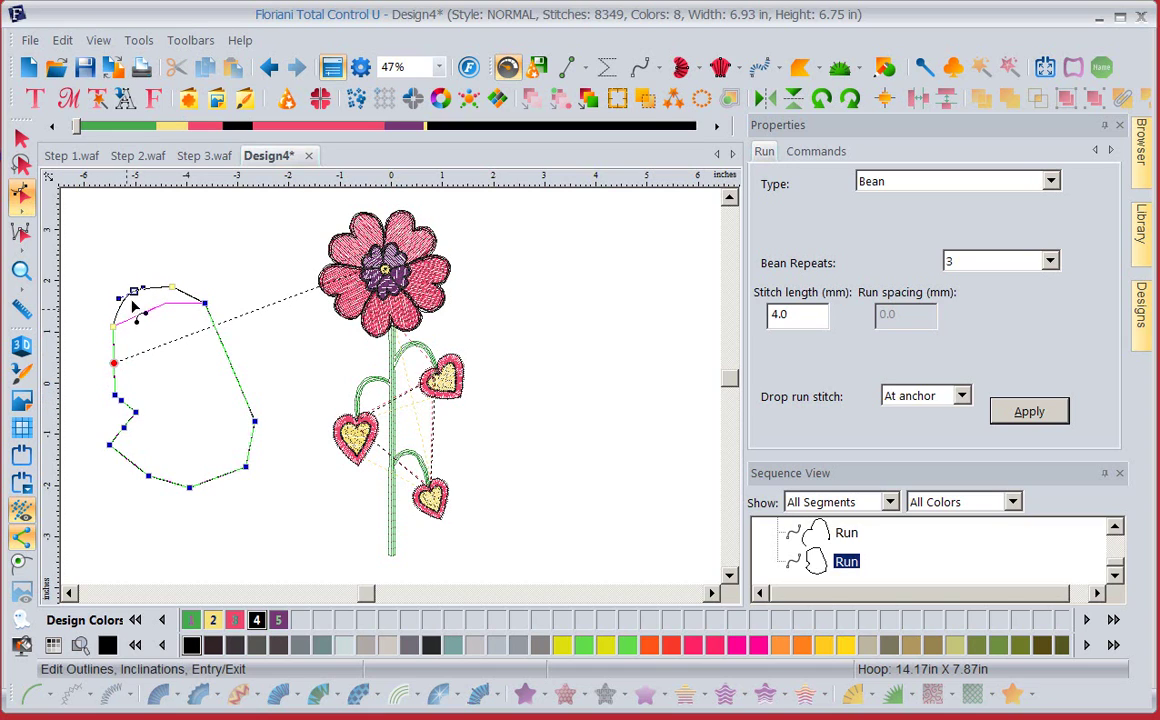
{"action": "left_click", "coordinate": [158, 287]}
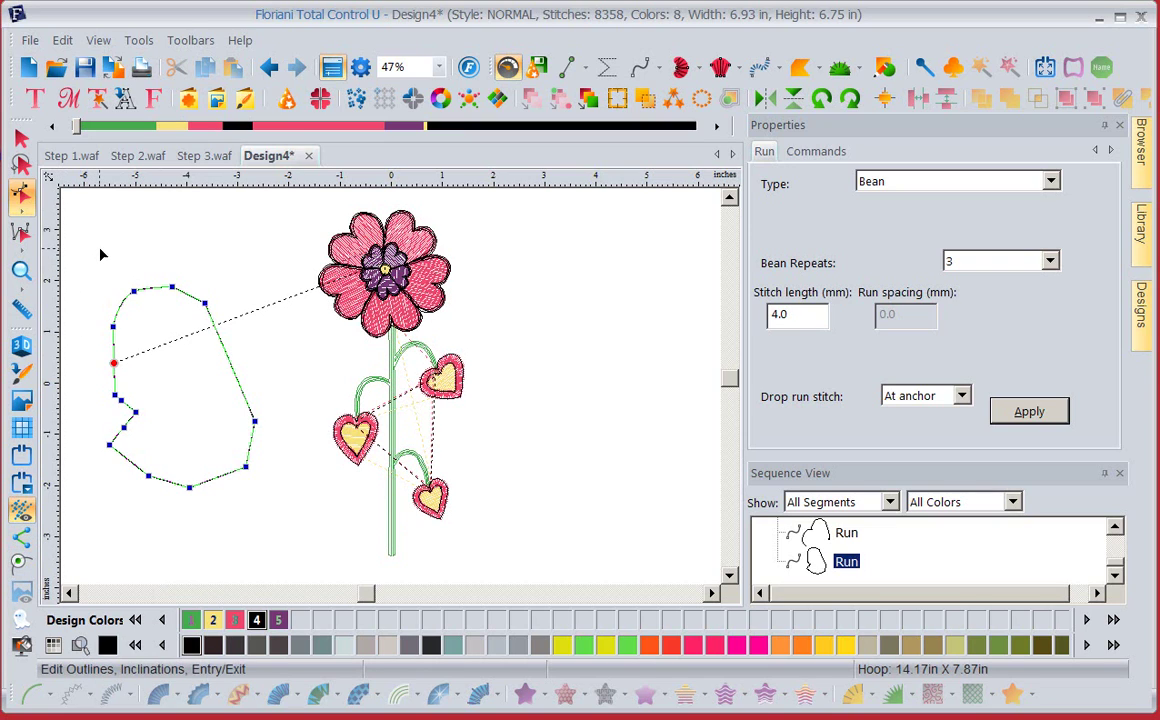
Deselect the run path, show the stitch points and examine them up close along the curved top of the path.
{"action": "left_click", "coordinate": [21, 140]}
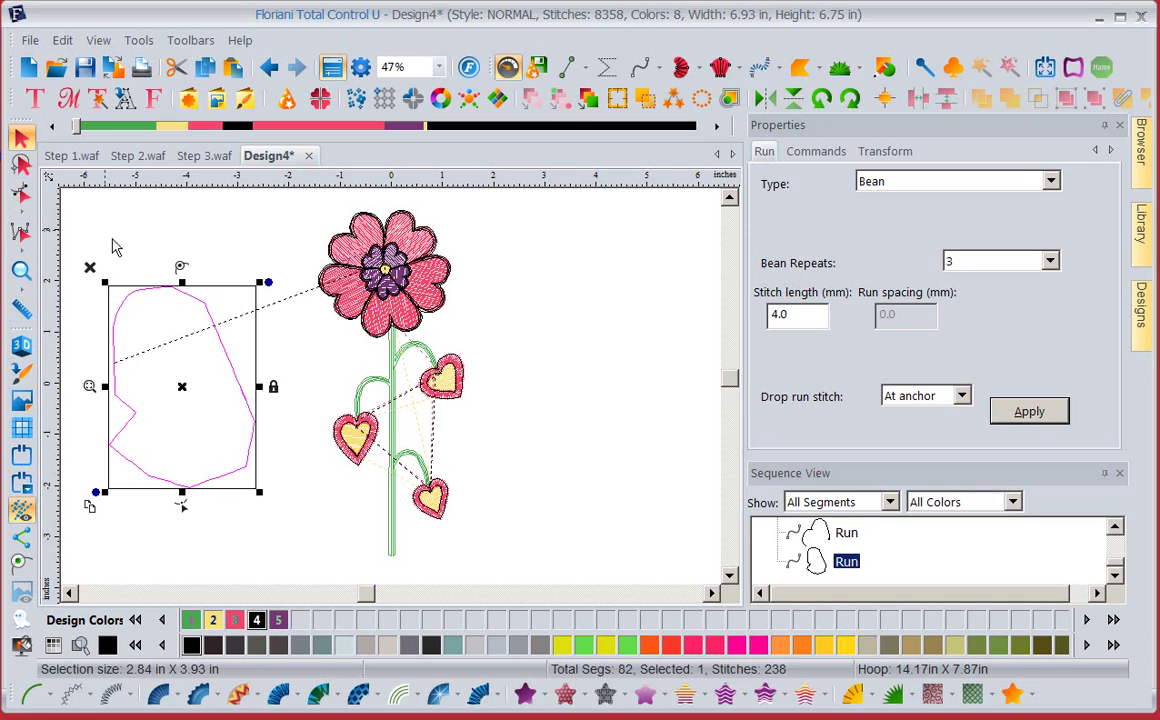
{"action": "left_click", "coordinate": [102, 214]}
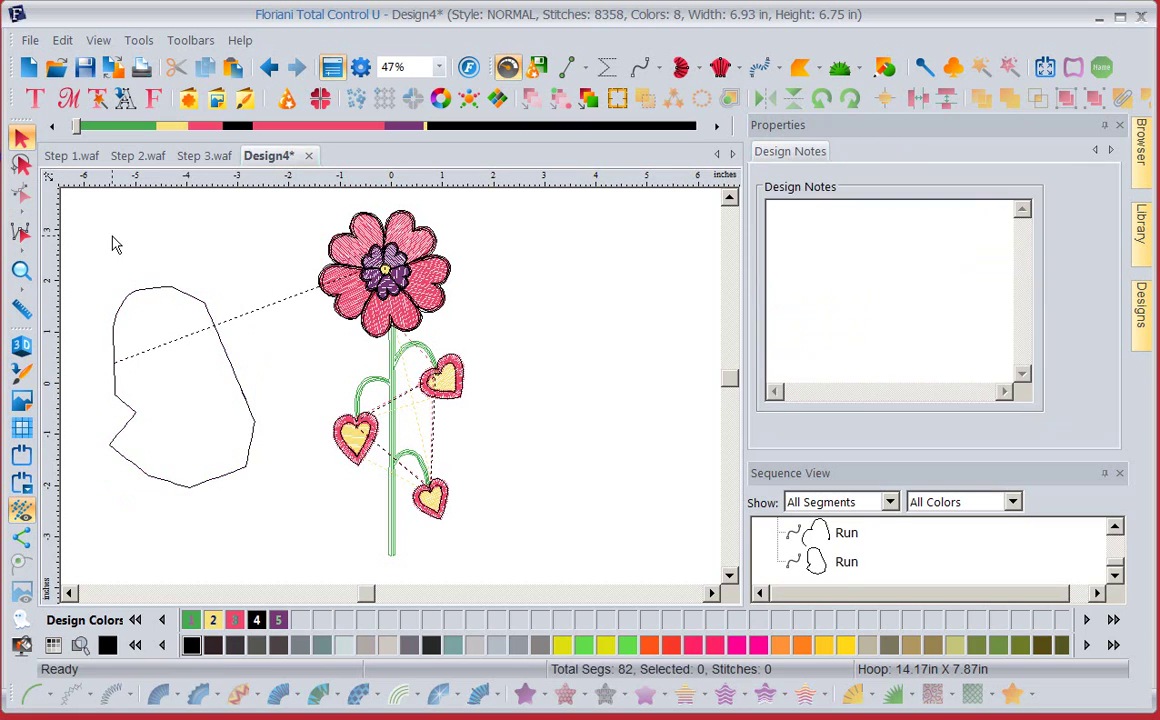
{"action": "left_click", "coordinate": [28, 539]}
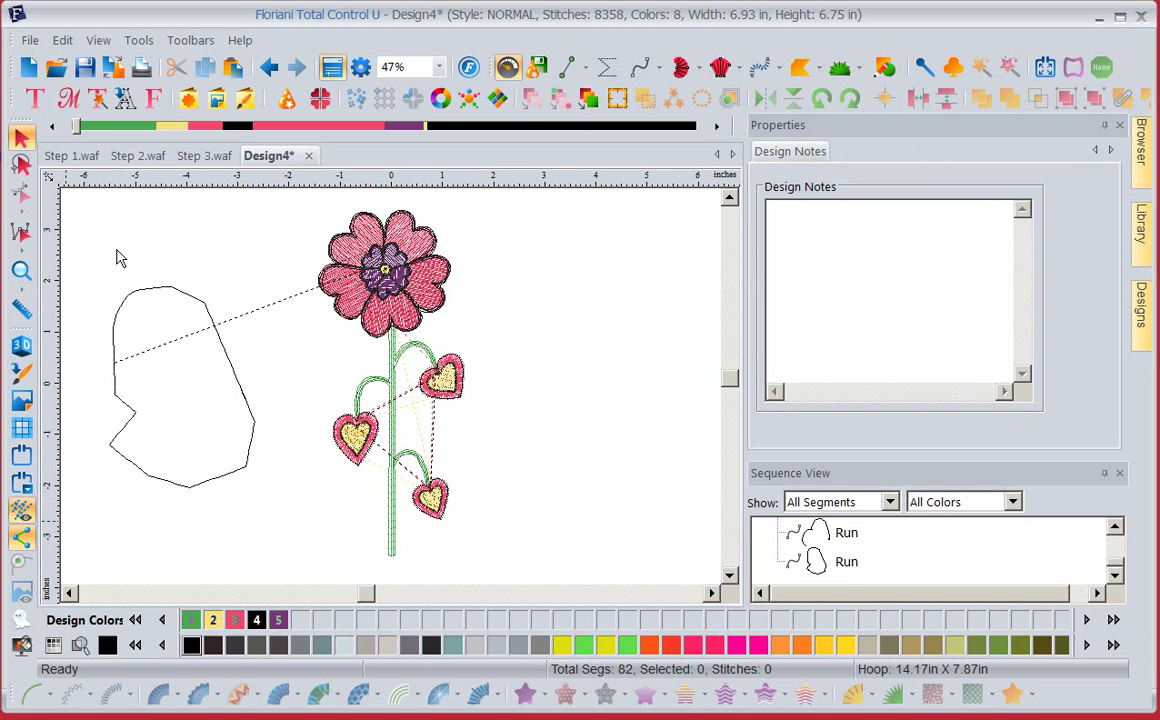
{"action": "left_click_drag", "start_coordinate": [92, 270], "coordinate": [230, 338]}
{"action": "left_click", "coordinate": [21, 268]}
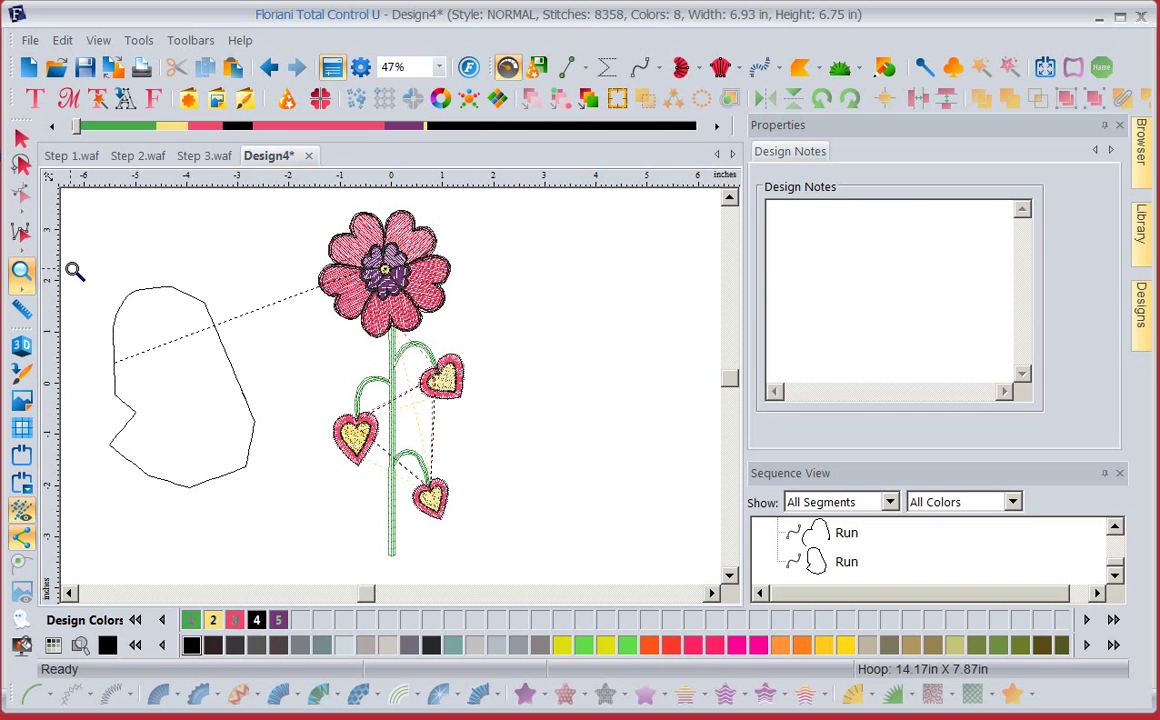
{"action": "left_click_drag", "start_coordinate": [105, 272], "coordinate": [222, 347]}
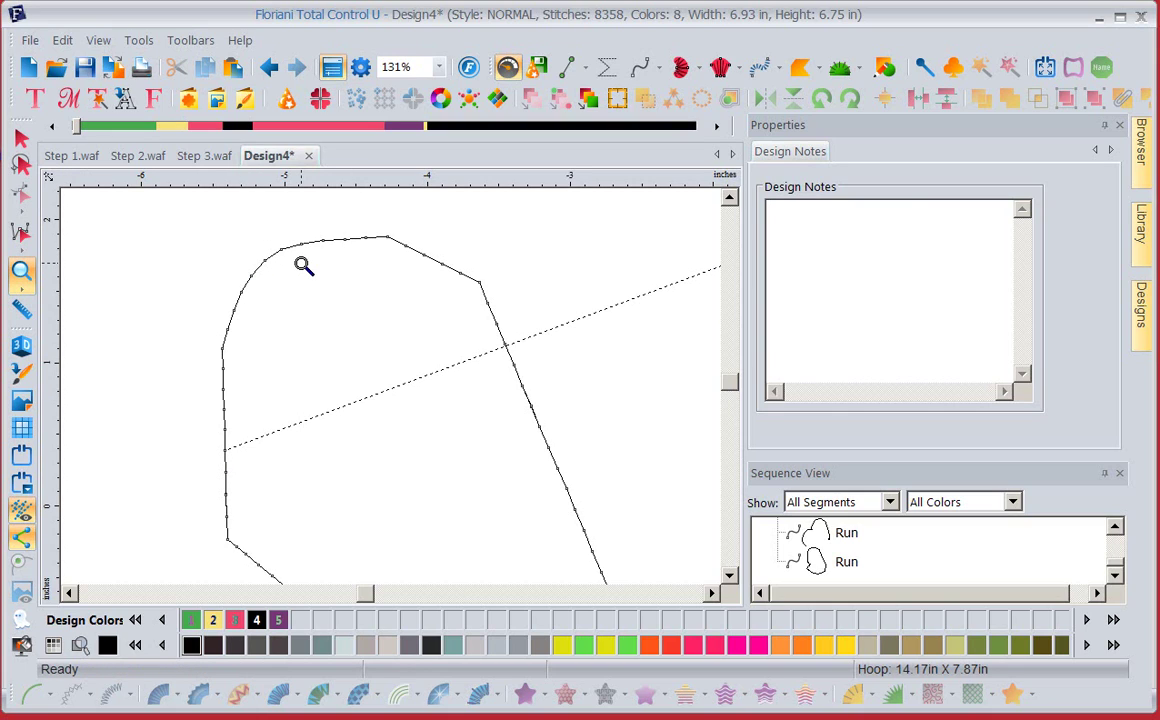
Add an outline point midway along the run path's short lower-right segment and pull it outward into a curve.
{"action": "left_click", "coordinate": [22, 163]}
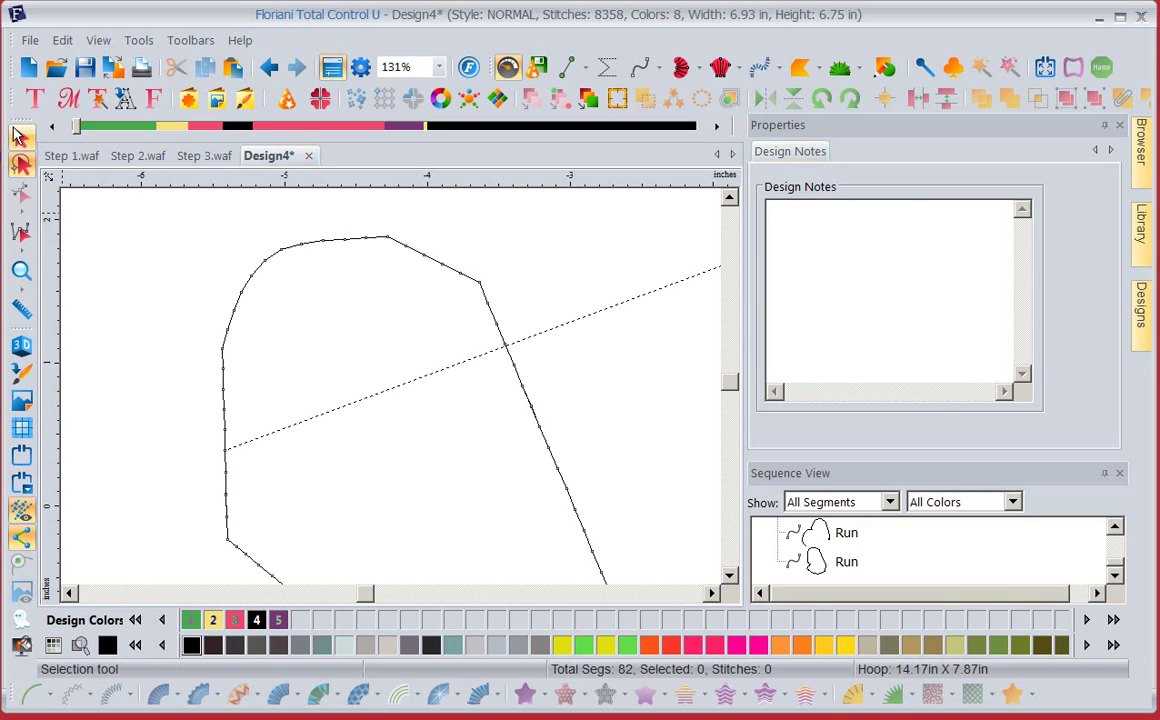
{"action": "left_click", "coordinate": [18, 137]}
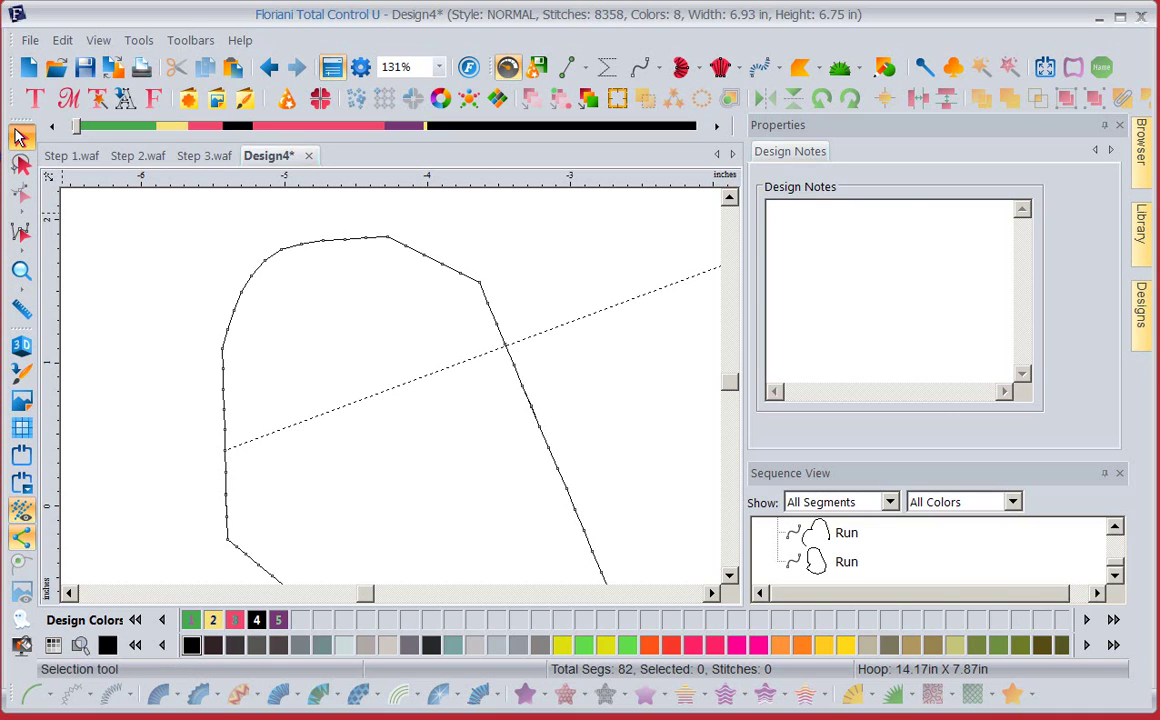
{"action": "left_click", "coordinate": [266, 261]}
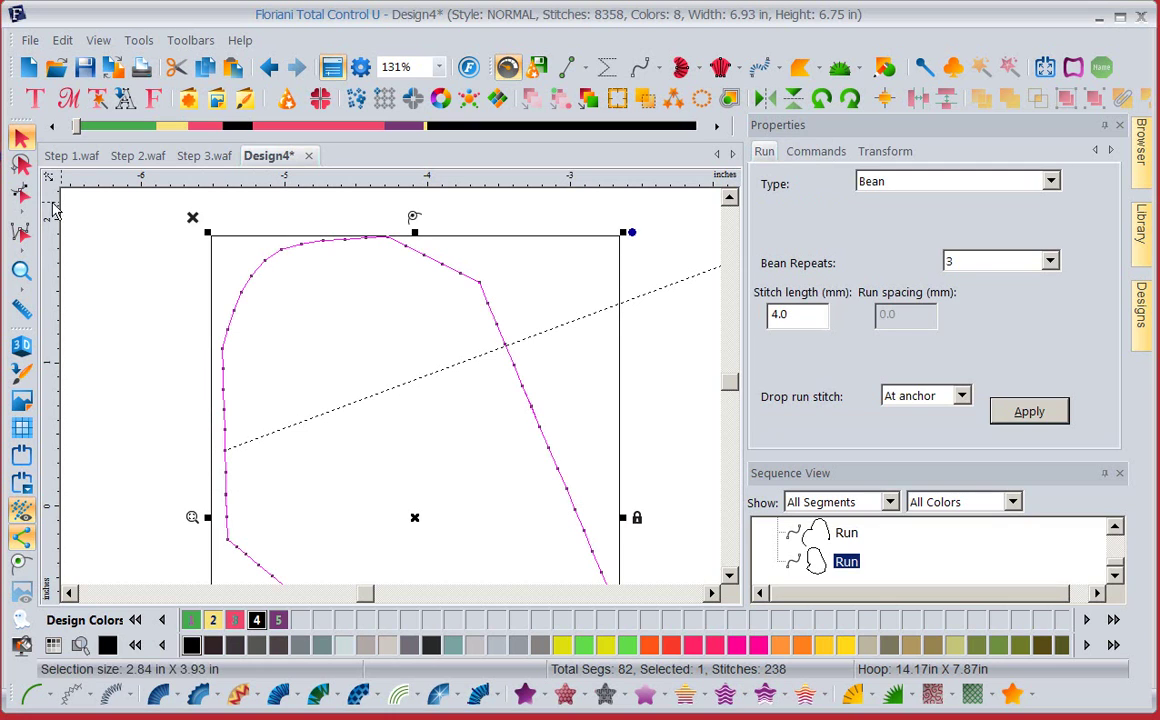
{"action": "left_click", "coordinate": [22, 195]}
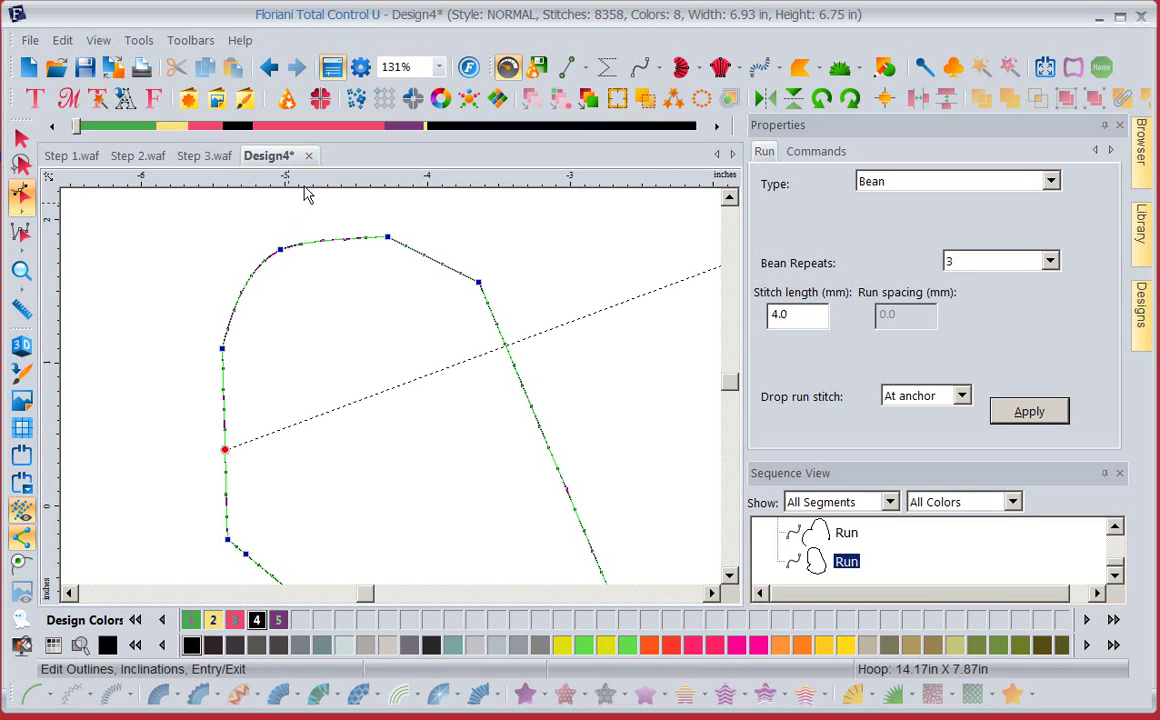
{"action": "left_click", "coordinate": [729, 577]}
{"action": "left_click", "coordinate": [729, 577]}
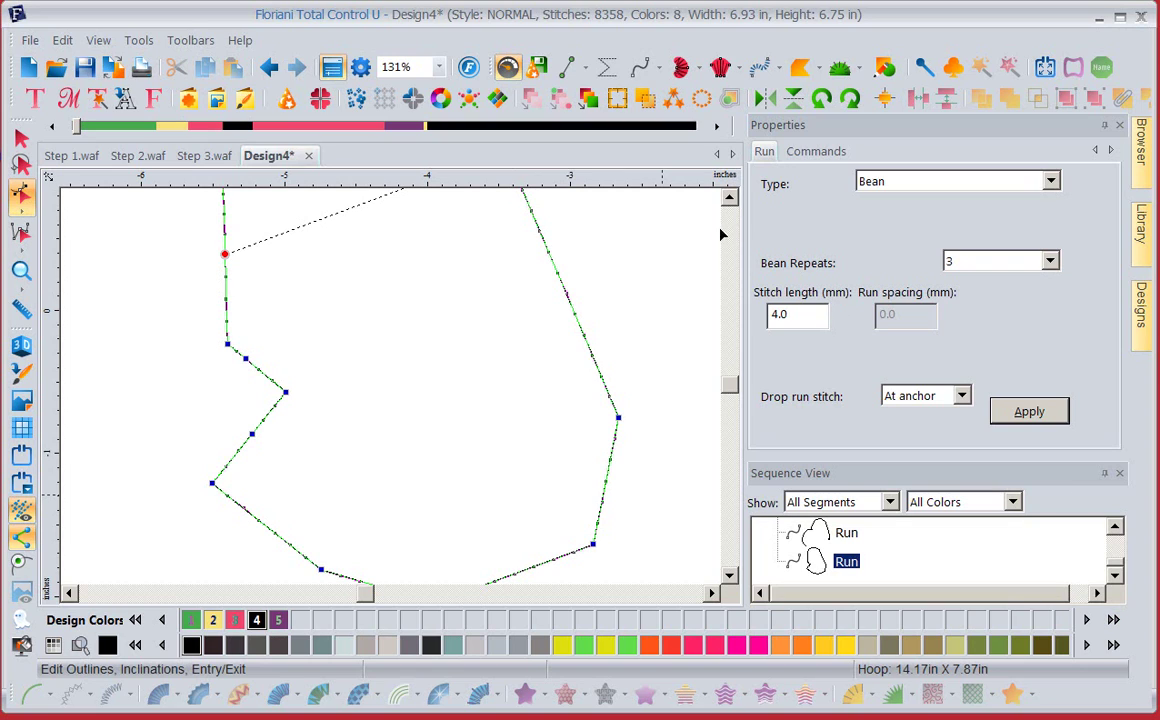
{"action": "right_click", "coordinate": [608, 485]}
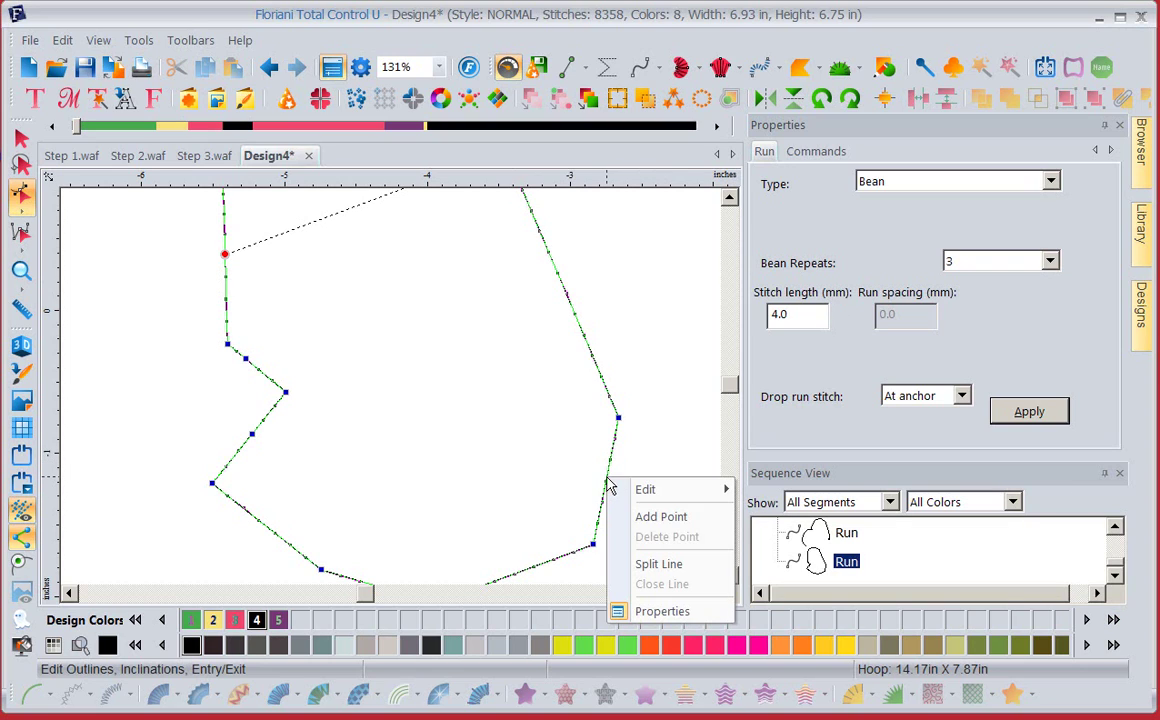
{"action": "left_click", "coordinate": [650, 518]}
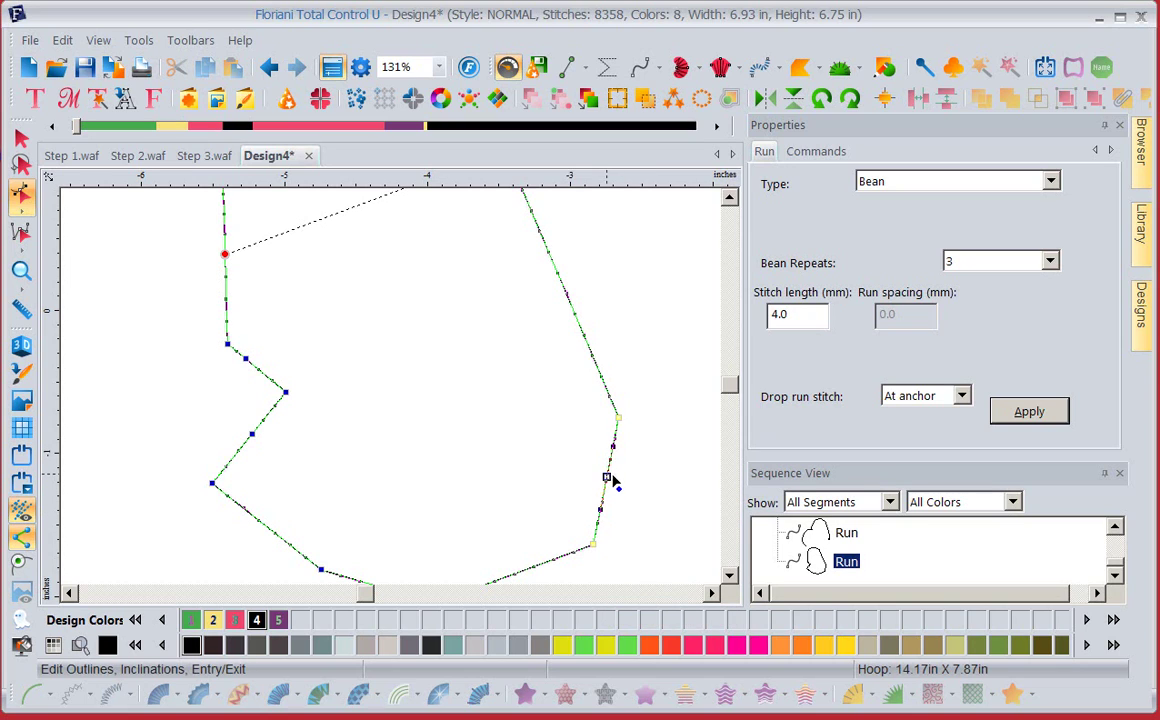
{"action": "left_click_drag", "start_coordinate": [610, 478], "coordinate": [633, 484]}
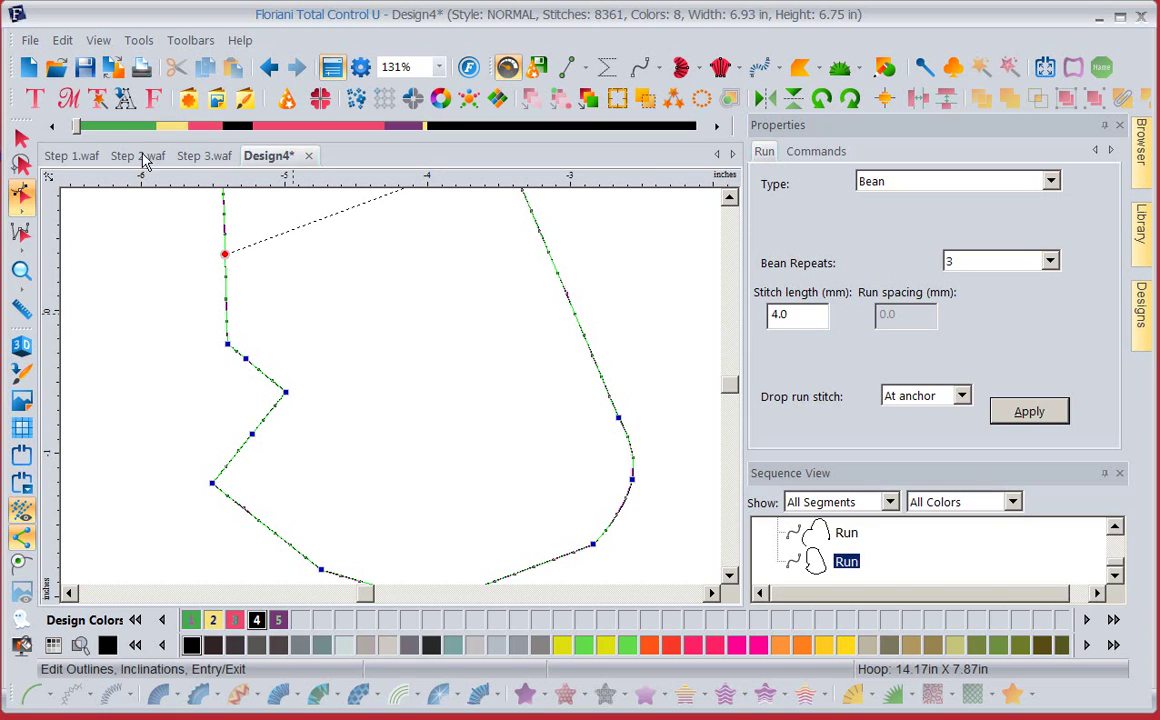
Load the SEW fixed image as the backdrop of a new design and inspect the upper end of the letter S.
{"action": "left_click", "coordinate": [27, 74]}
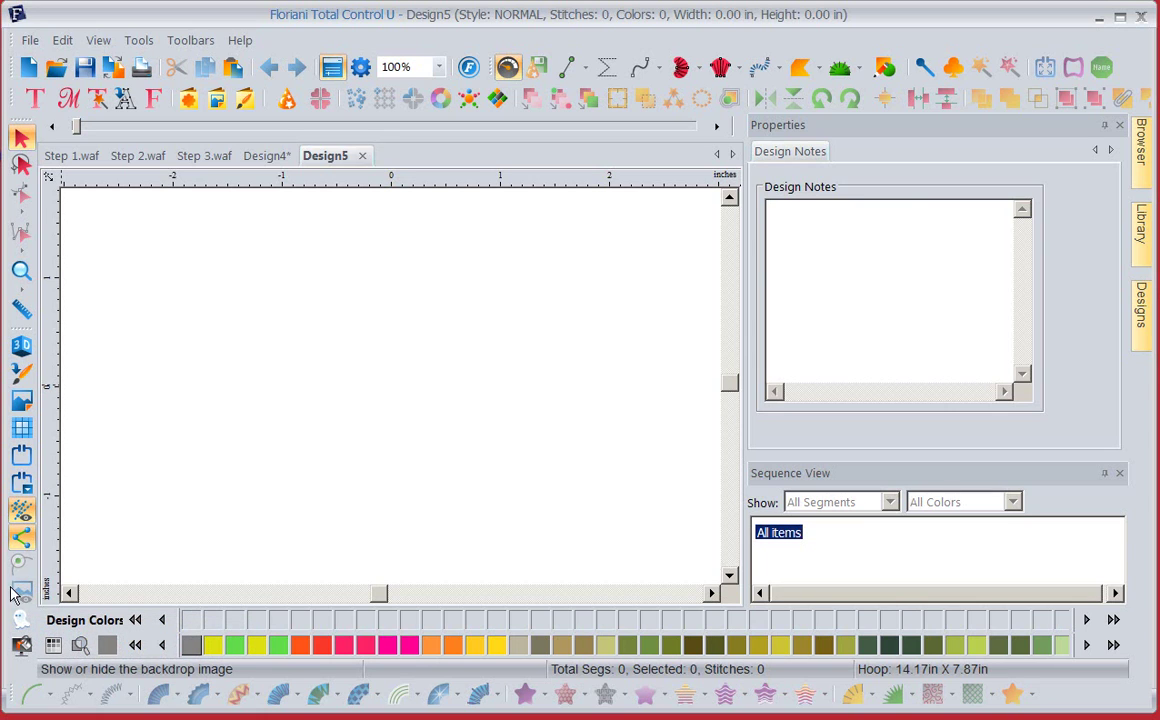
{"action": "left_click", "coordinate": [23, 401]}
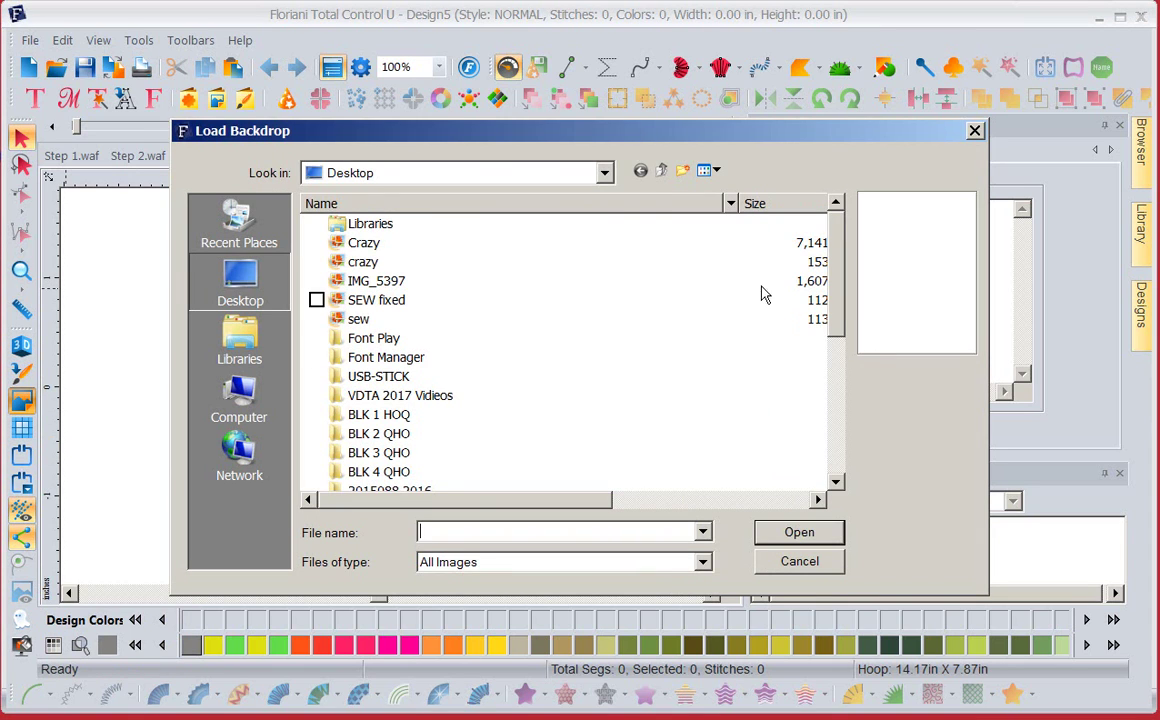
{"action": "left_click", "coordinate": [364, 265]}
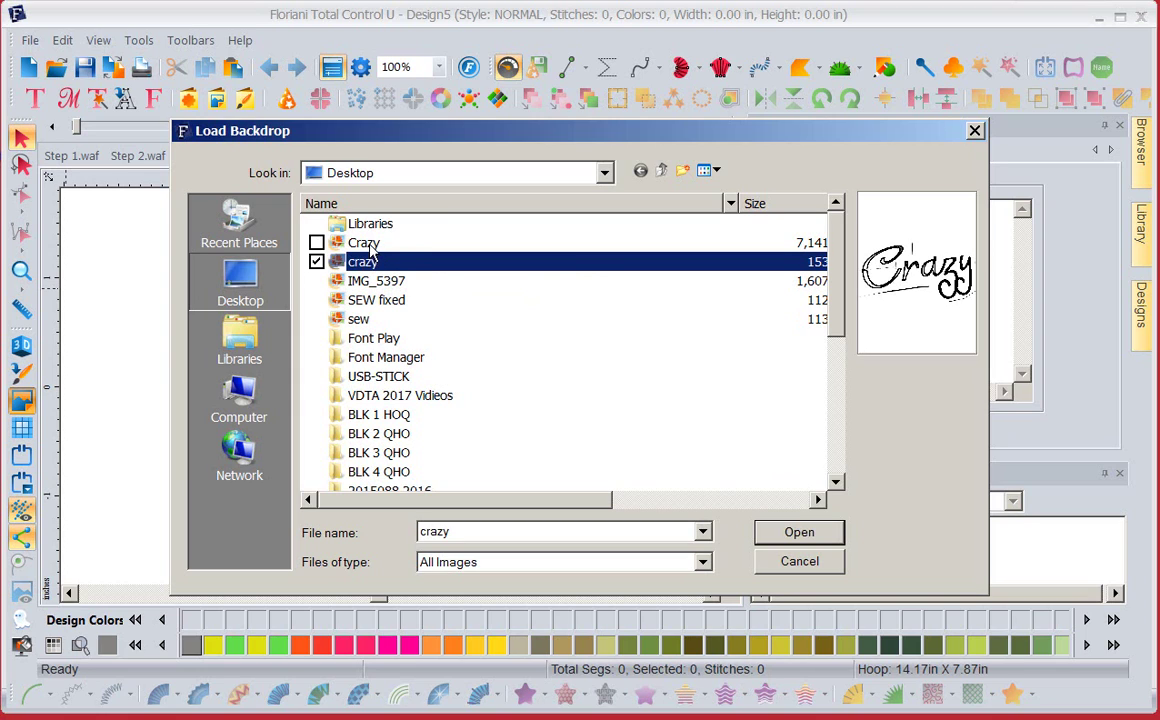
{"action": "left_click", "coordinate": [364, 244]}
{"action": "left_click", "coordinate": [357, 322]}
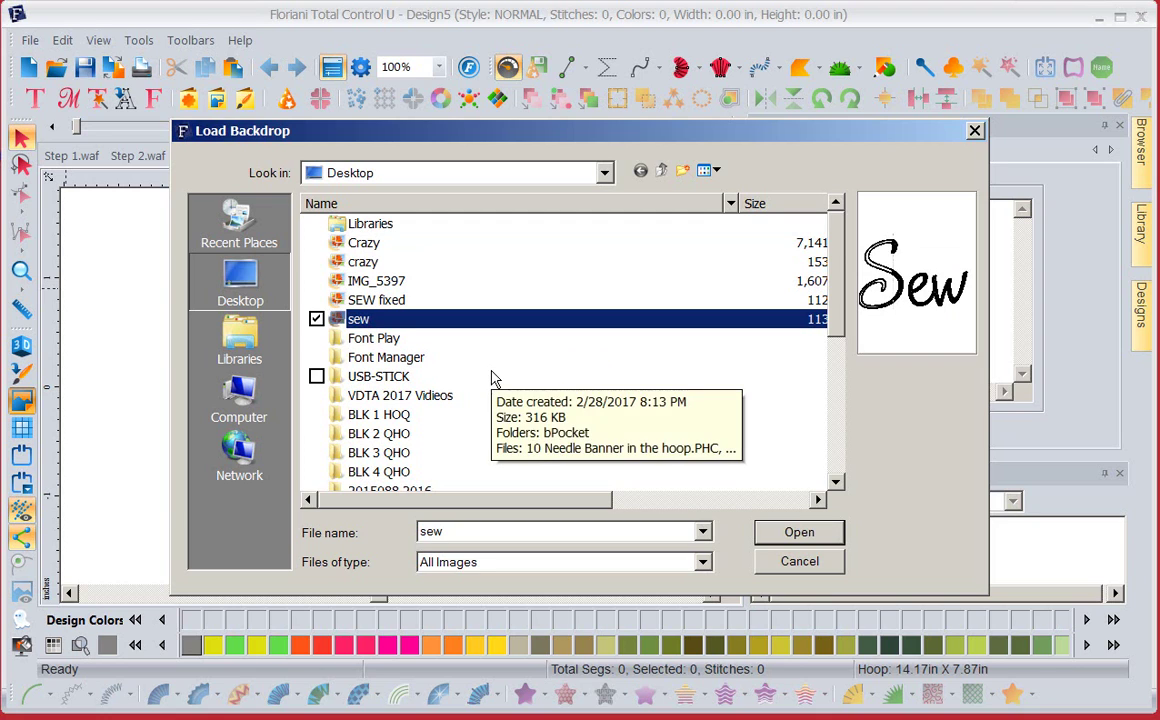
{"action": "left_click", "coordinate": [356, 300]}
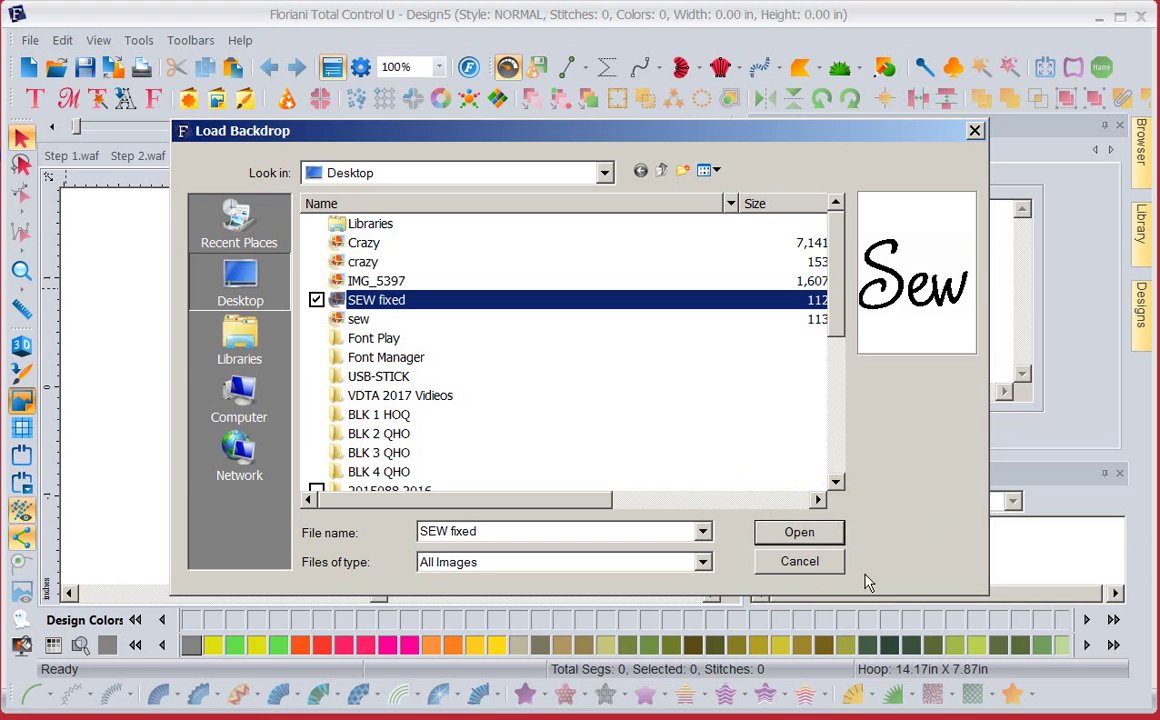
{"action": "left_click", "coordinate": [770, 540]}
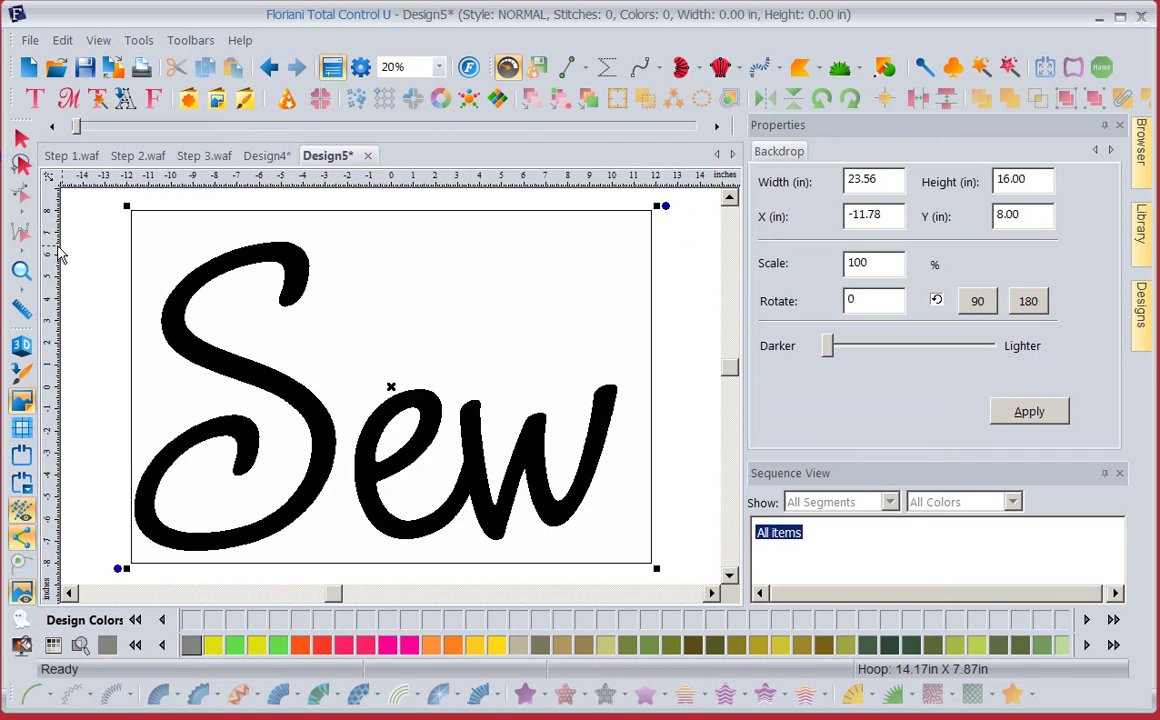
{"action": "left_click", "coordinate": [20, 270]}
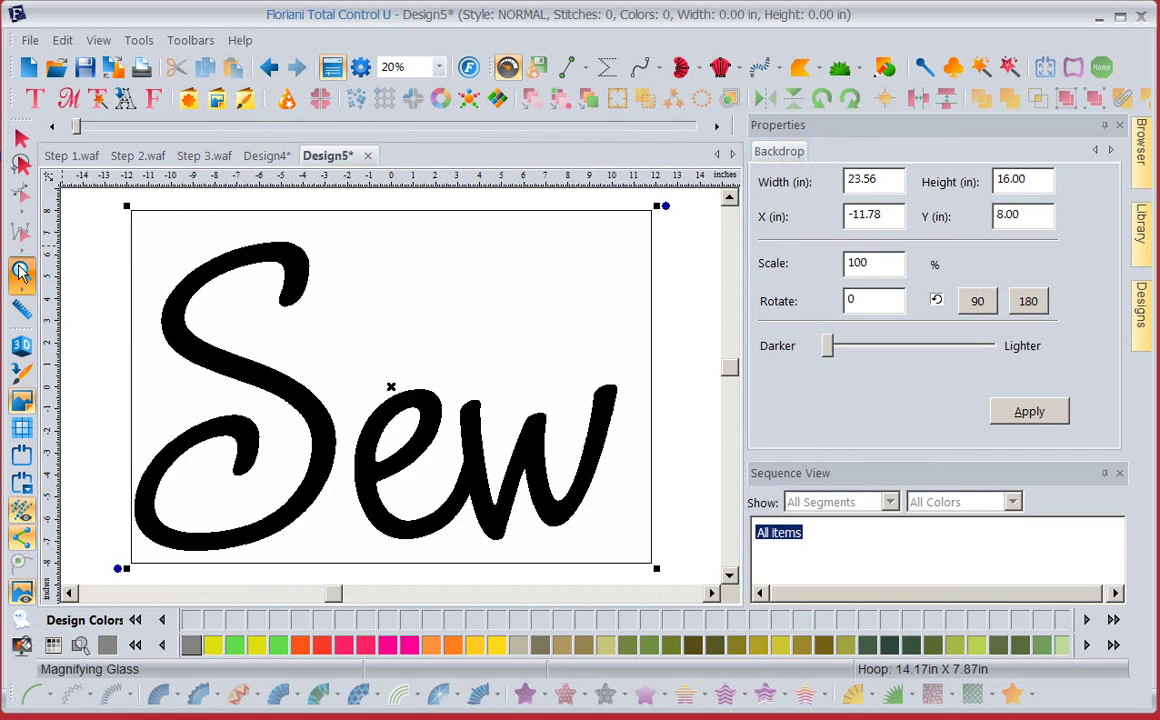
{"action": "left_click_drag", "start_coordinate": [214, 210], "coordinate": [299, 261]}
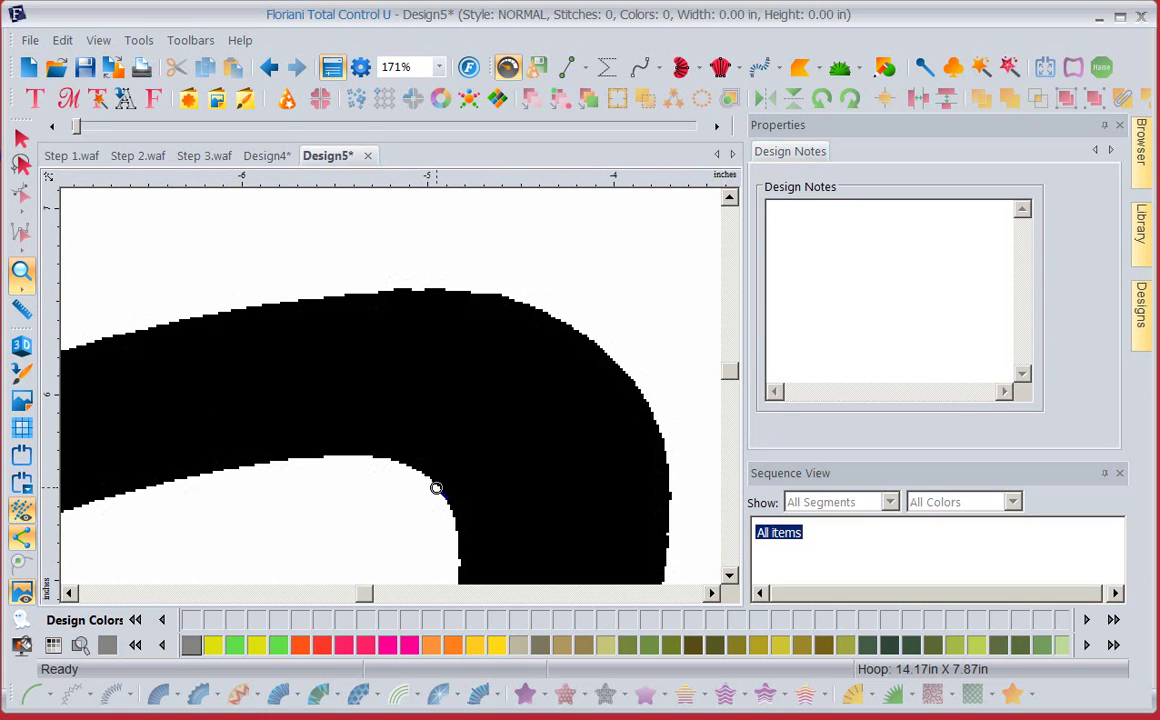
Create a new design, insert the Arrow 01 custom shape and inspect the upper edge of its shaft up close.
{"action": "left_click", "coordinate": [27, 66]}
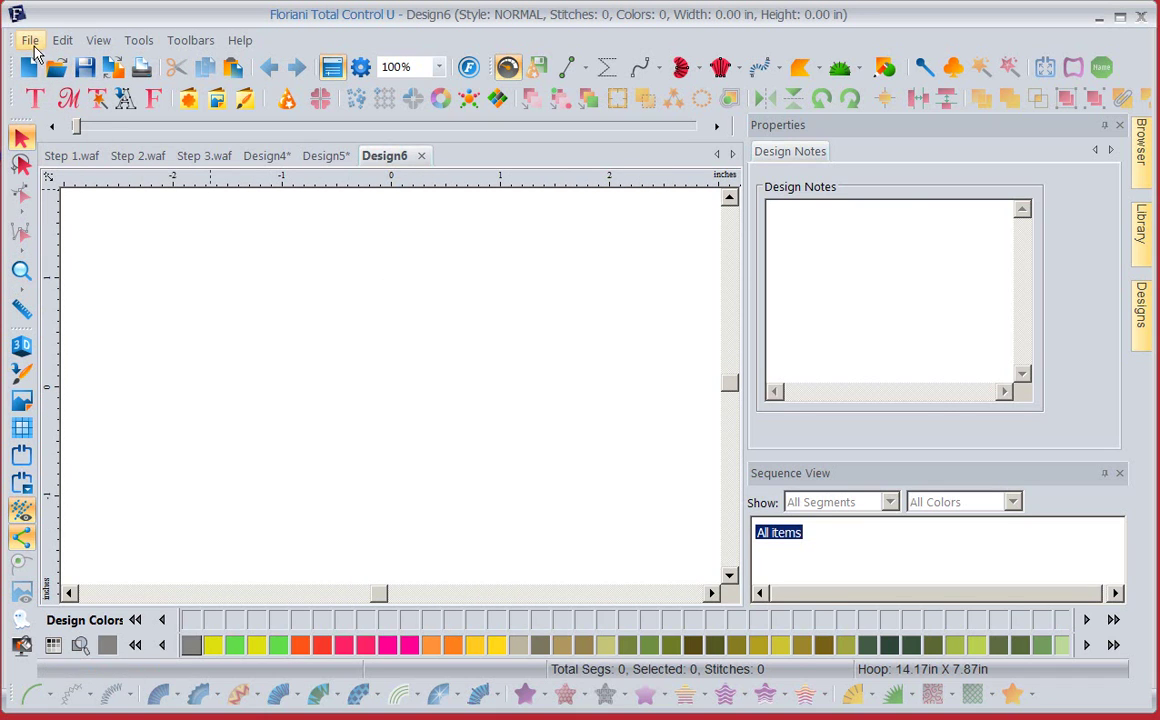
{"action": "left_click", "coordinate": [189, 101]}
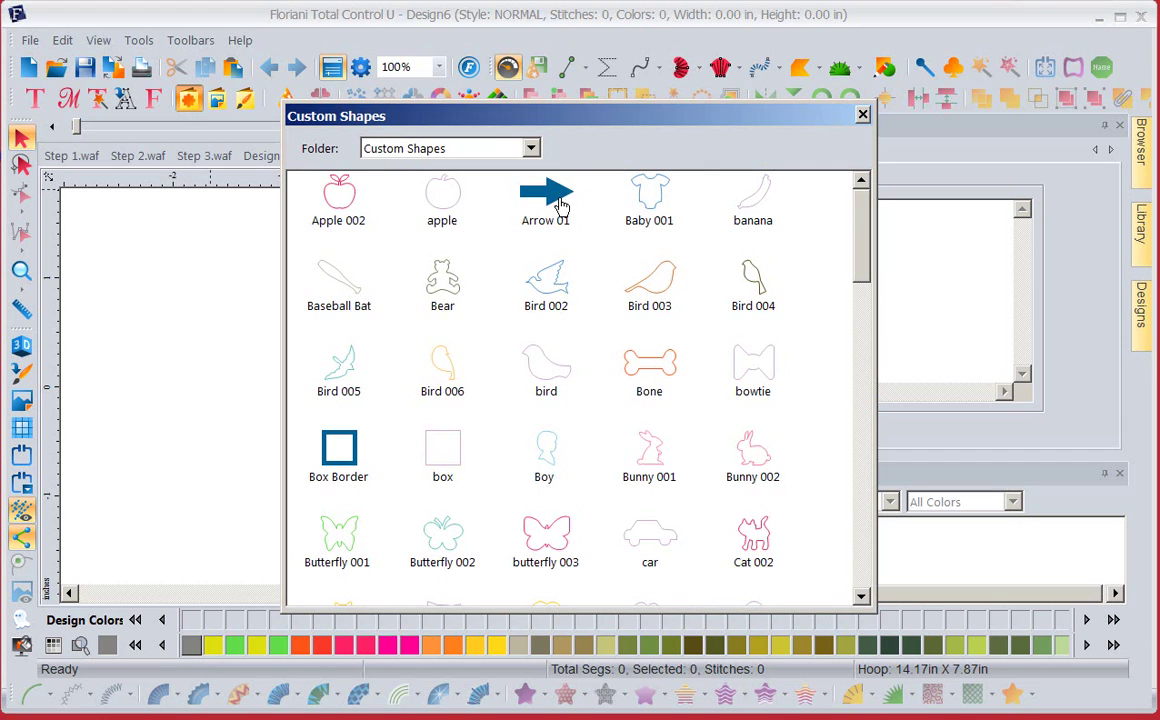
{"action": "double_click", "coordinate": [560, 205]}
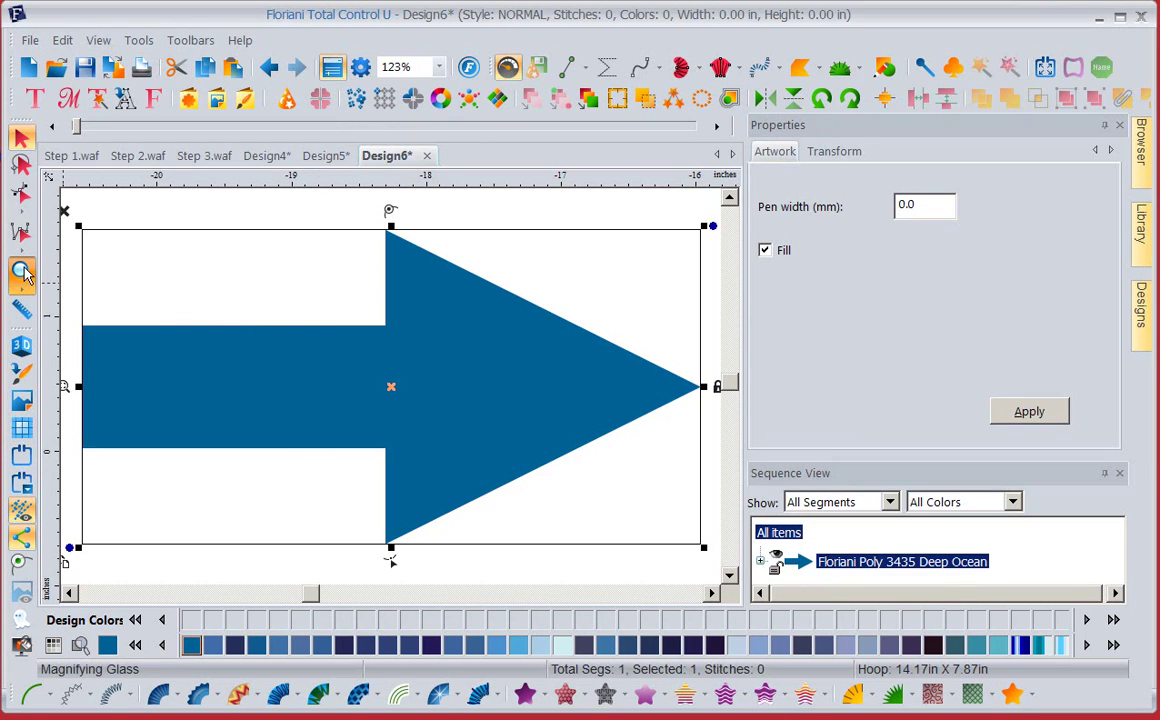
{"action": "left_click", "coordinate": [24, 270]}
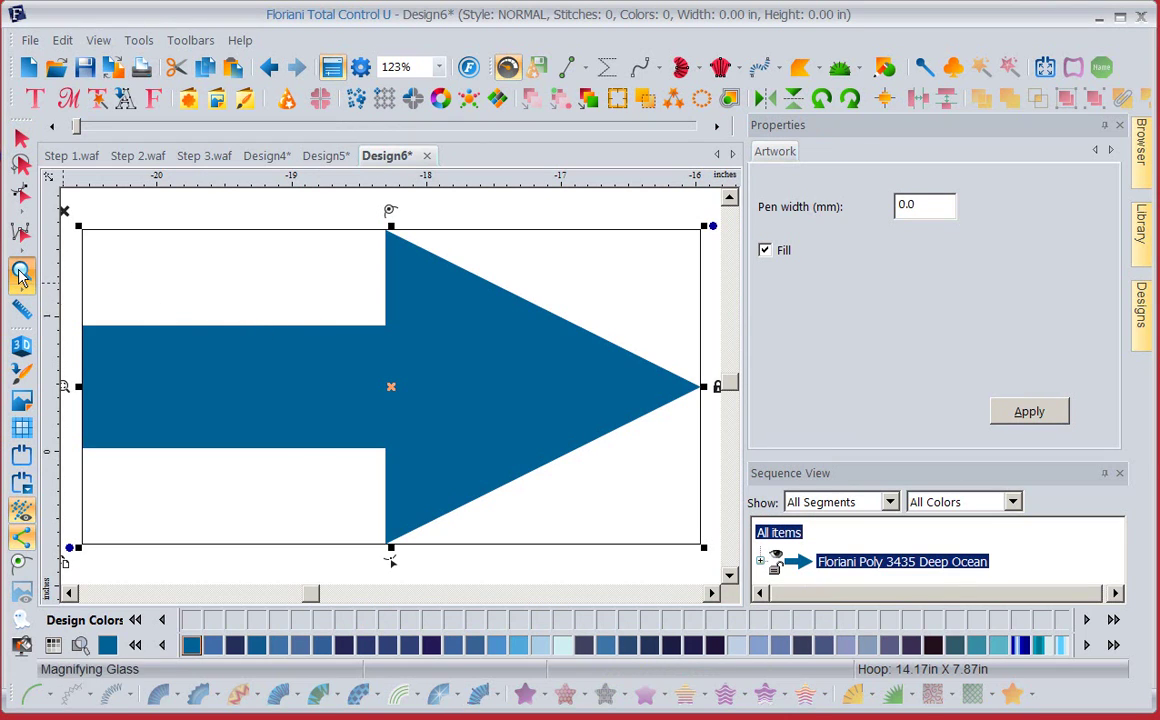
{"action": "key", "text": "Escape"}
{"action": "left_click_drag", "start_coordinate": [22, 270], "coordinate": [391, 329]}
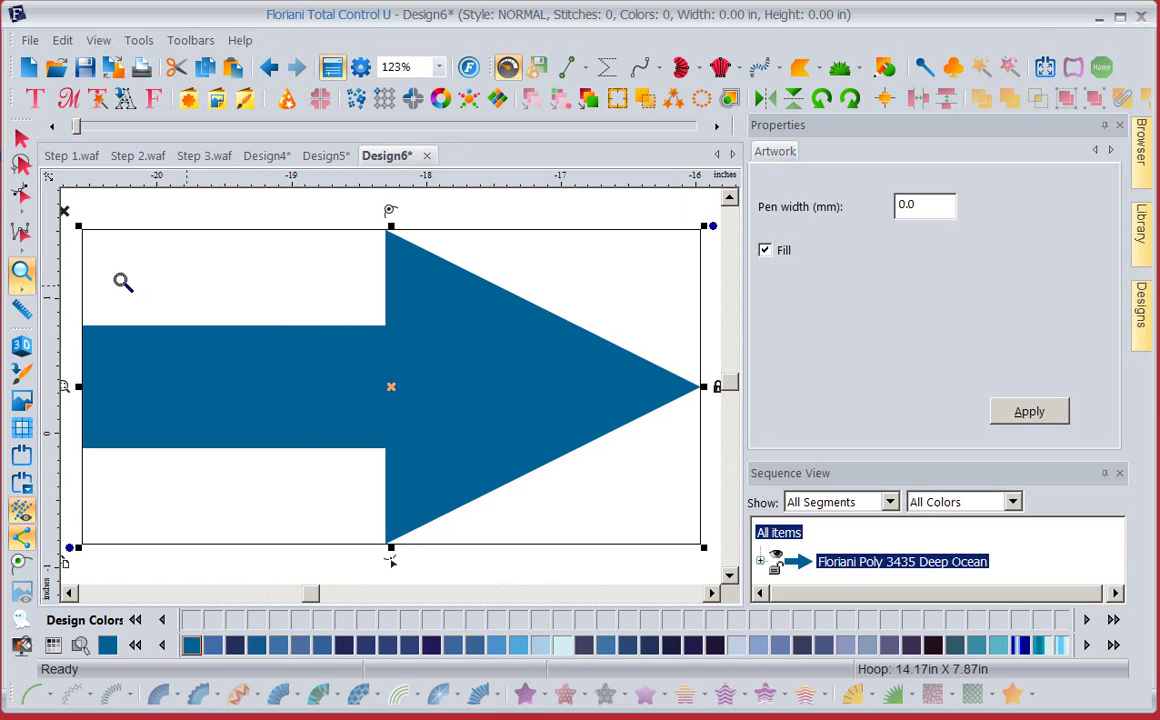
{"action": "left_click_drag", "start_coordinate": [85, 300], "coordinate": [352, 355]}
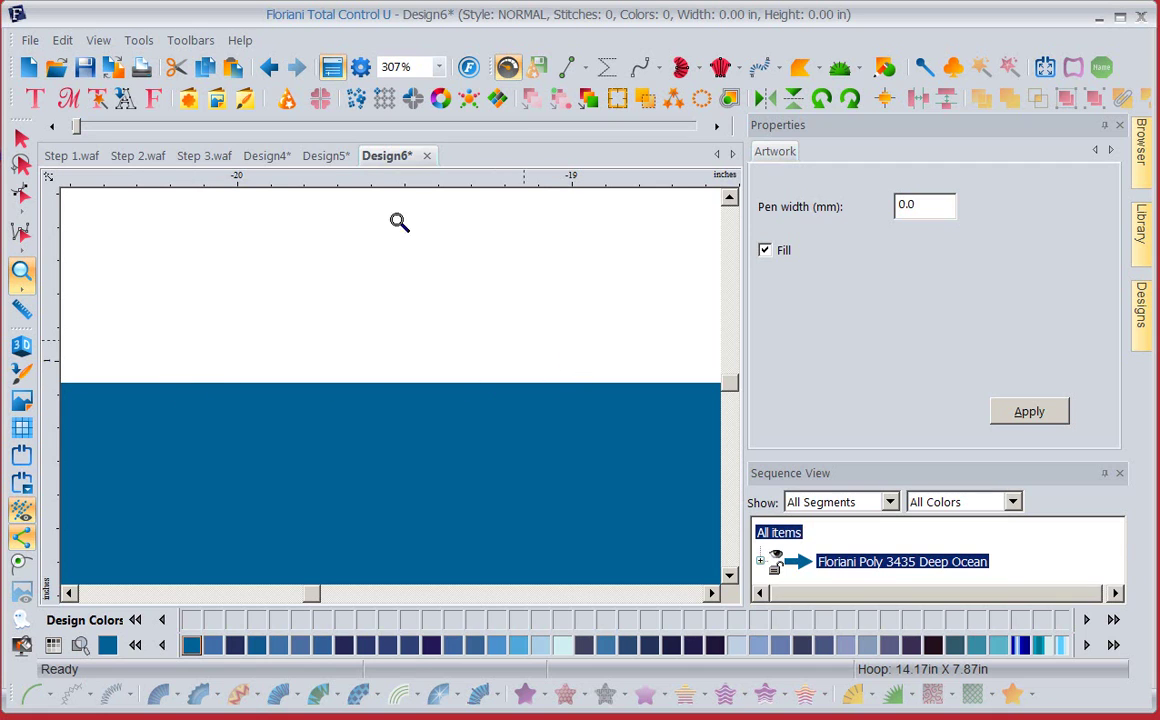
In Design5, start a Standard-fill satin column over the Sew backdrop, placing paired points along the upper part of the w's last stroke.
{"action": "left_click", "coordinate": [325, 155]}
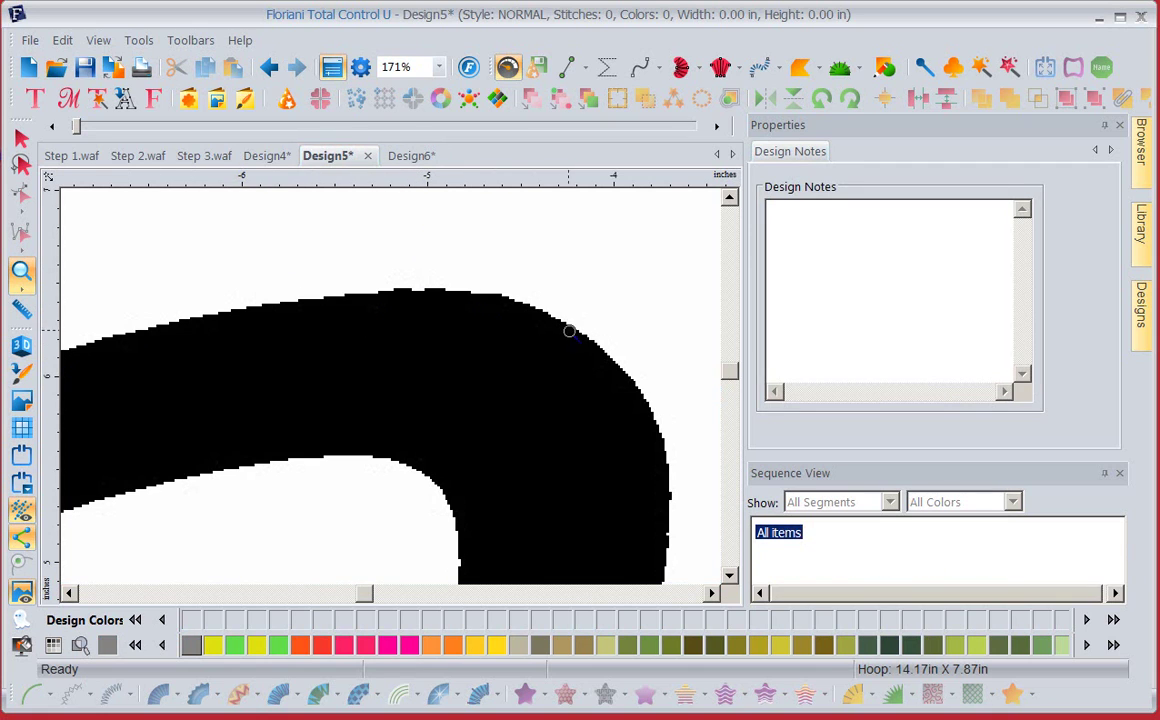
{"action": "right_click", "coordinate": [505, 279]}
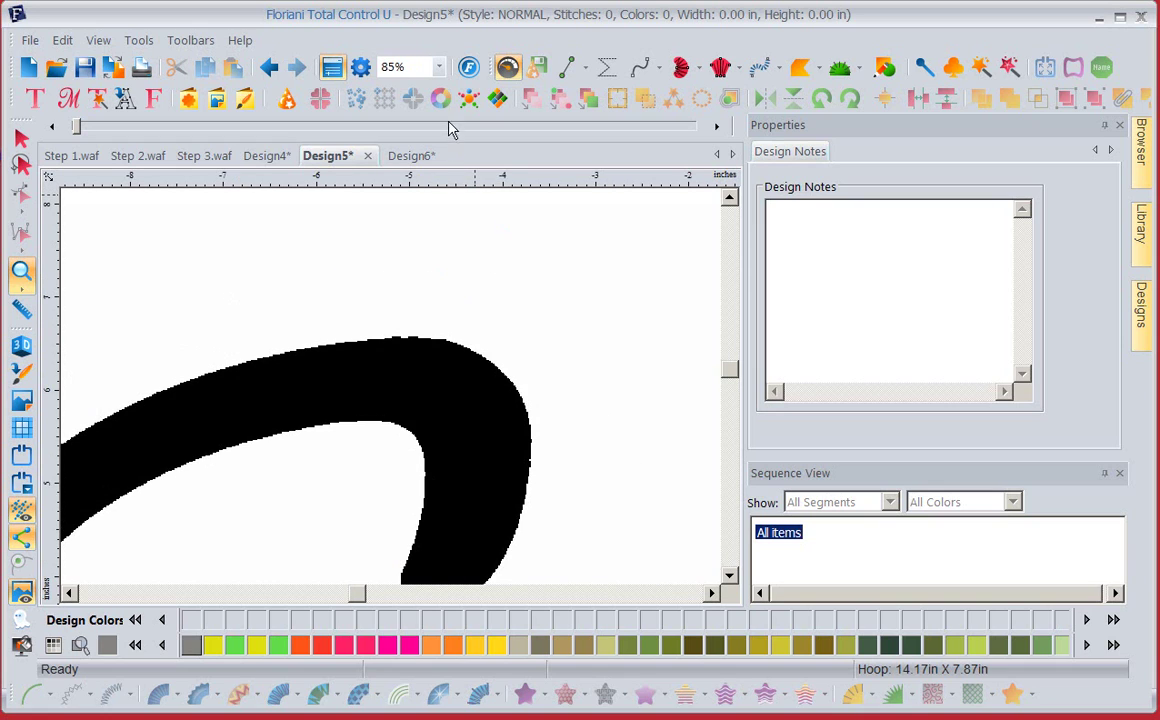
{"action": "left_click", "coordinate": [439, 67]}
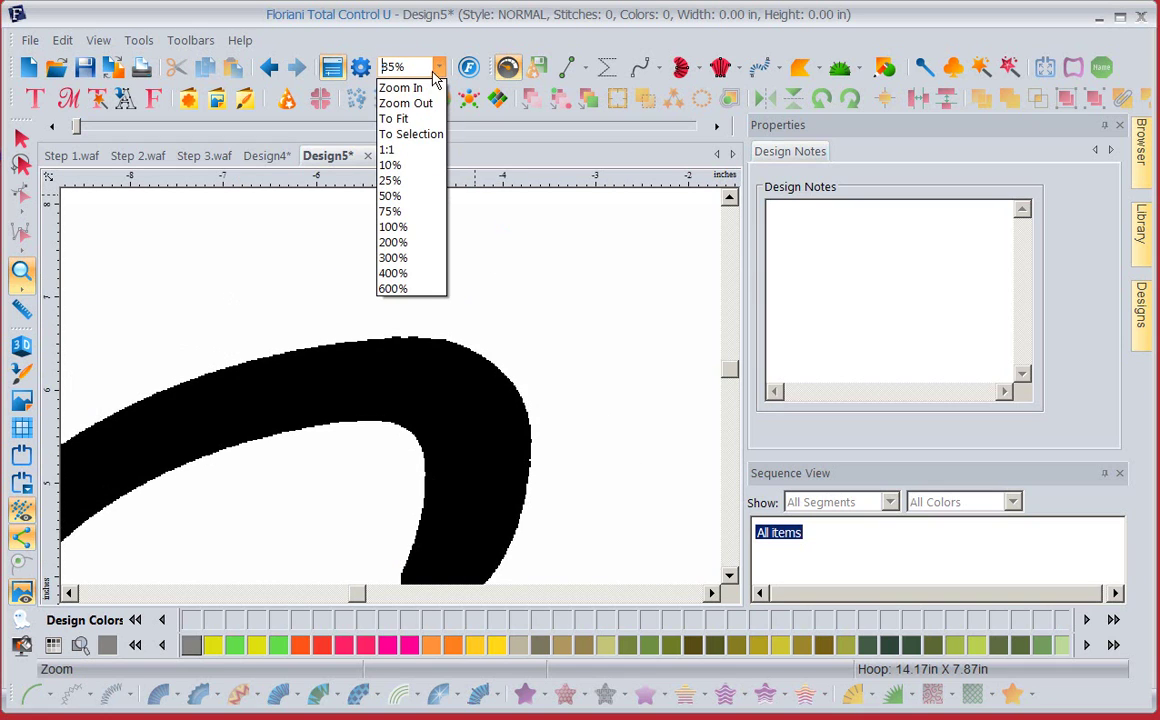
{"action": "left_click", "coordinate": [413, 120]}
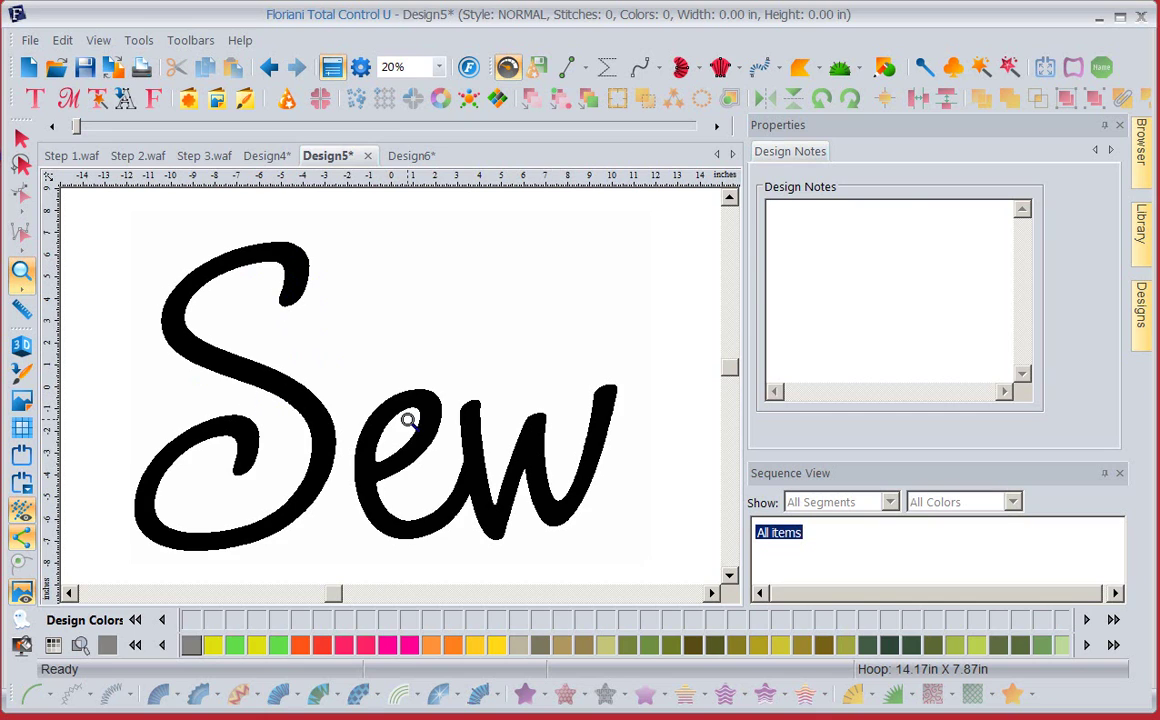
{"action": "left_click", "coordinate": [722, 70]}
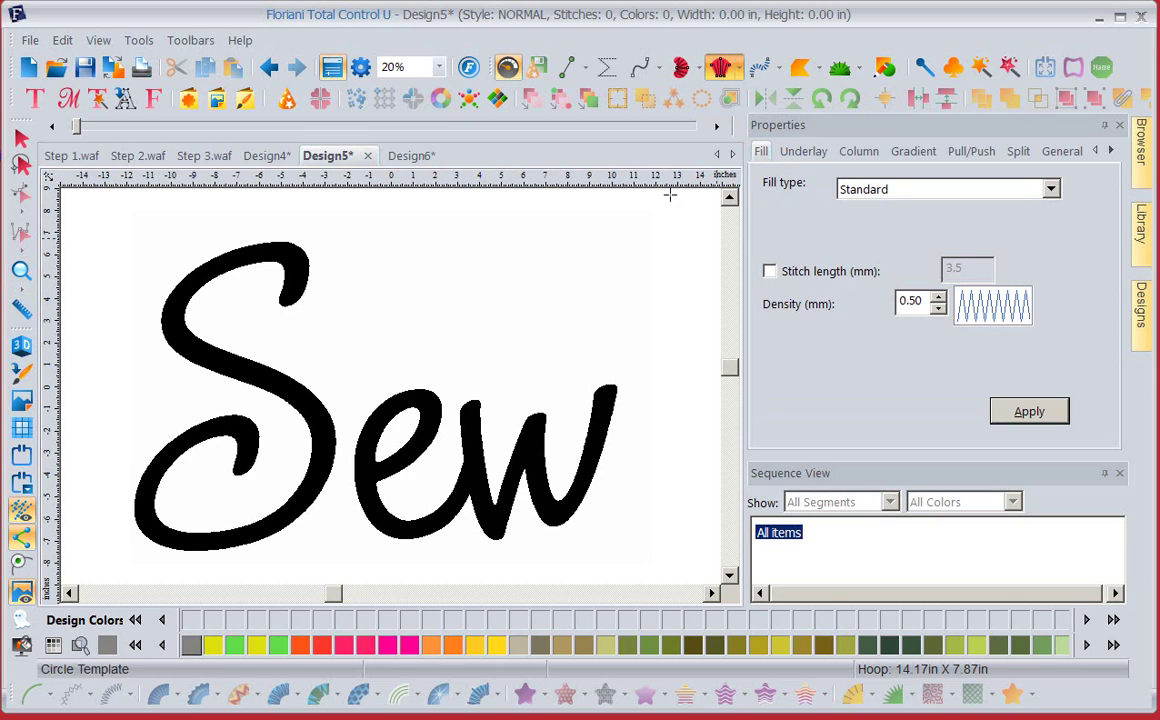
{"action": "left_click", "coordinate": [592, 396]}
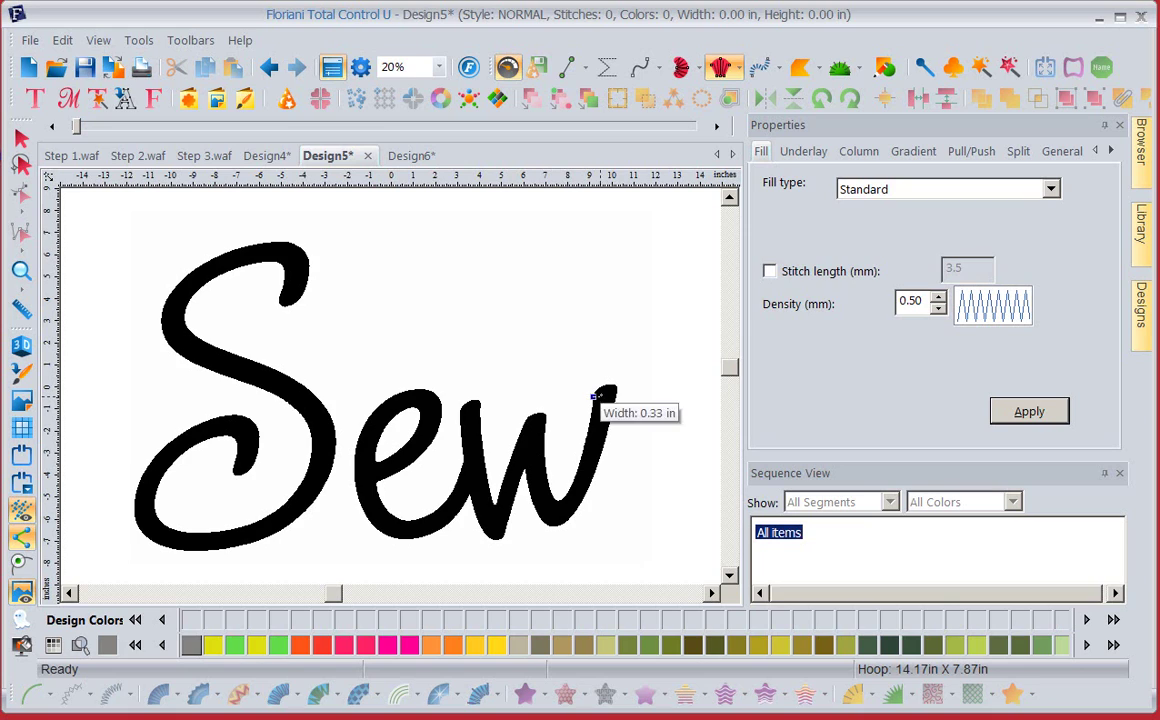
{"action": "left_click", "coordinate": [615, 385]}
{"action": "left_click", "coordinate": [591, 418]}
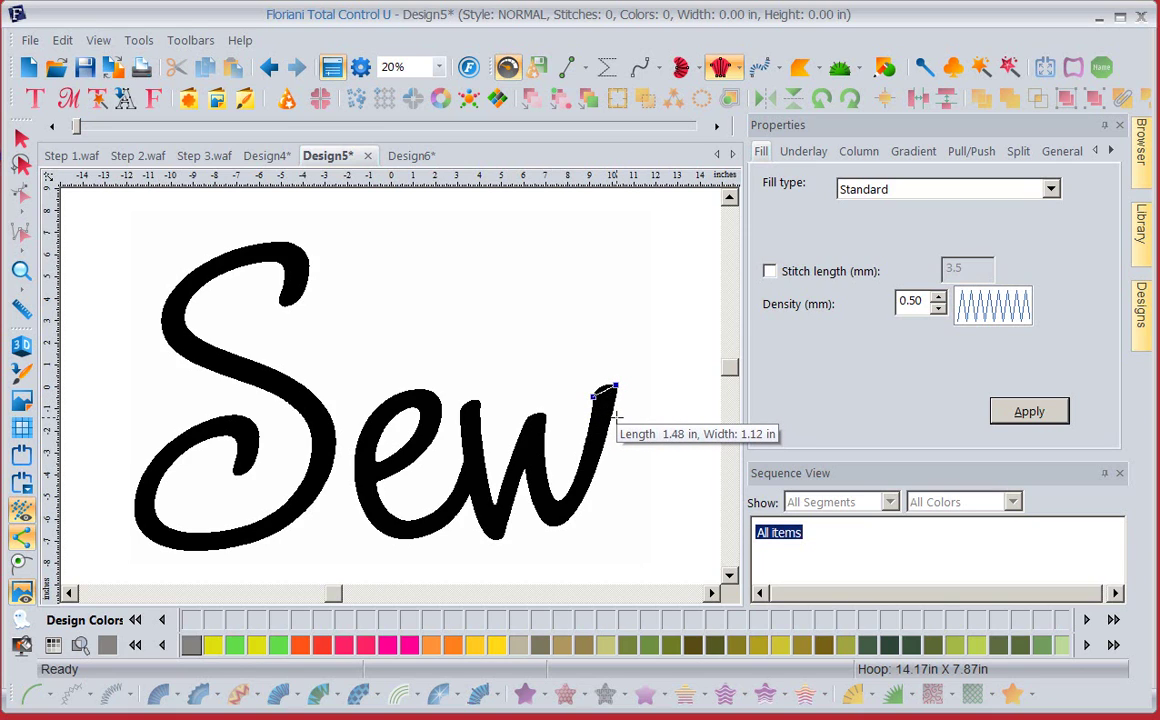
{"action": "left_click", "coordinate": [617, 416]}
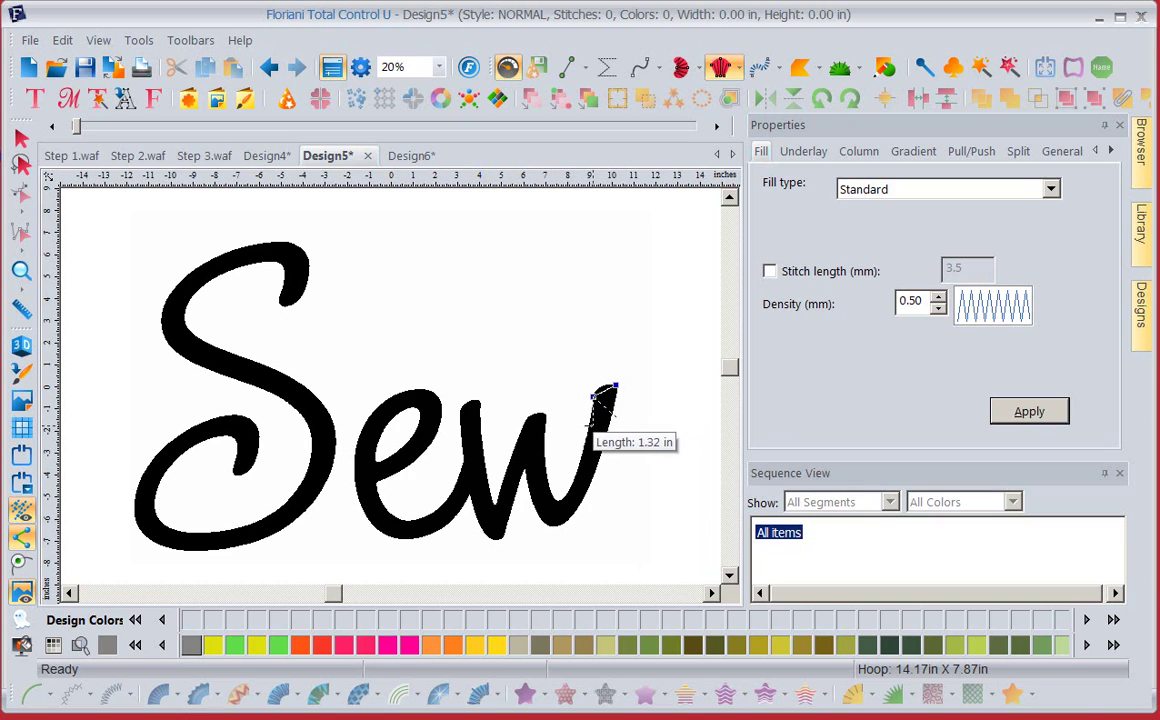
{"action": "left_click", "coordinate": [591, 425]}
{"action": "left_click", "coordinate": [613, 428]}
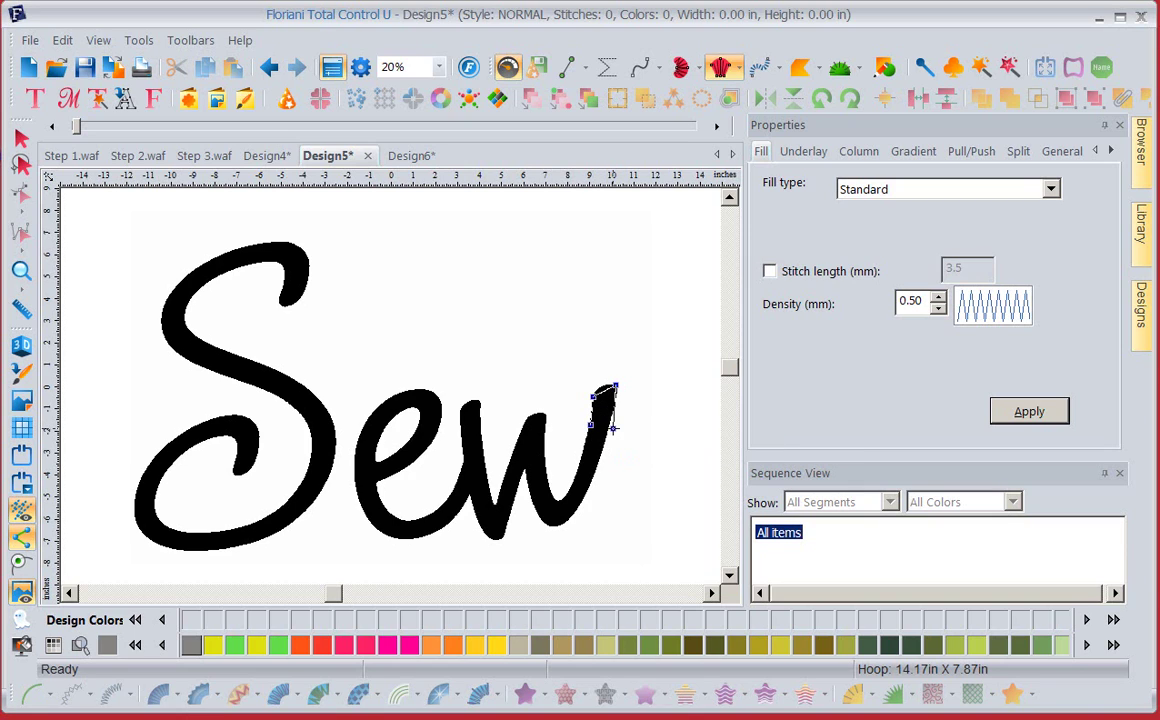
Continue the satin column's paired points down to the w's bottom curve and generate the stitches.
{"action": "left_click", "coordinate": [576, 468]}
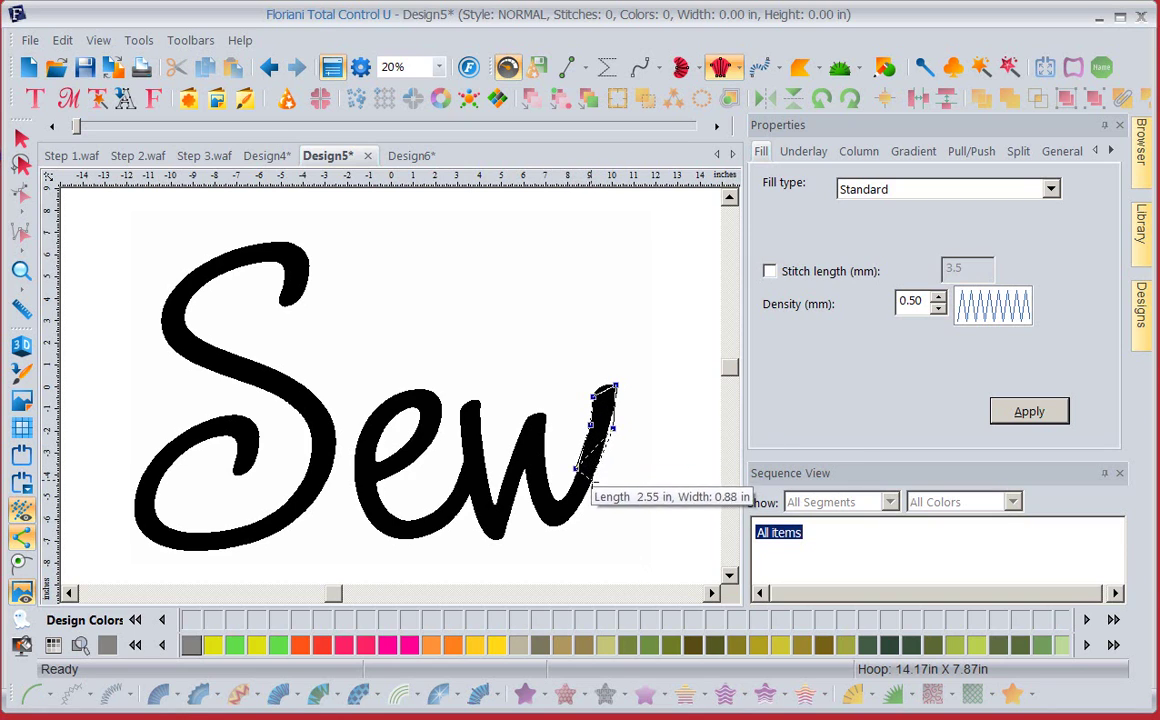
{"action": "left_click", "coordinate": [592, 481]}
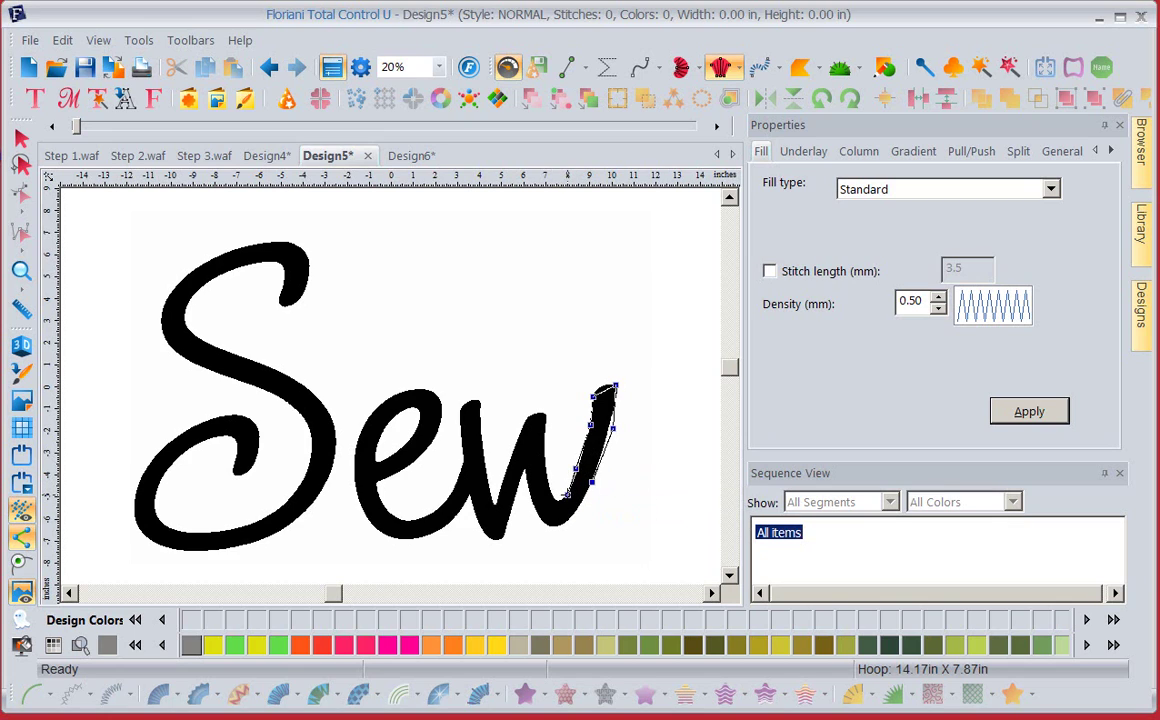
{"action": "left_click", "coordinate": [577, 510]}
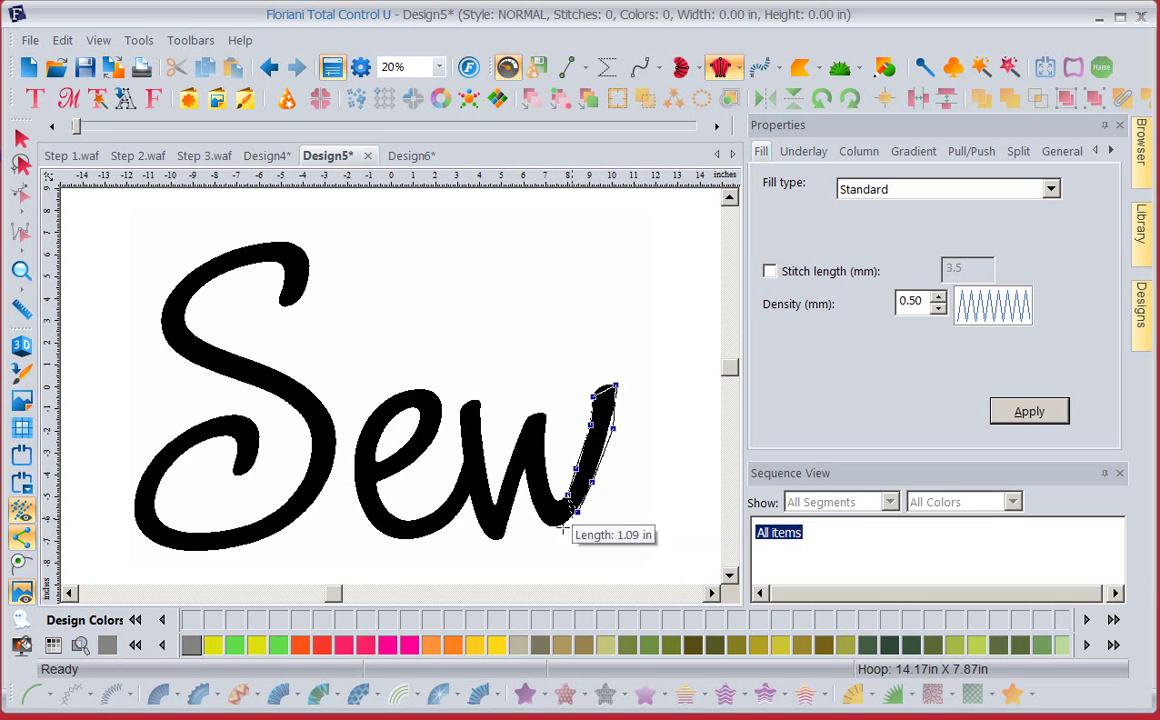
{"action": "left_click", "coordinate": [553, 500]}
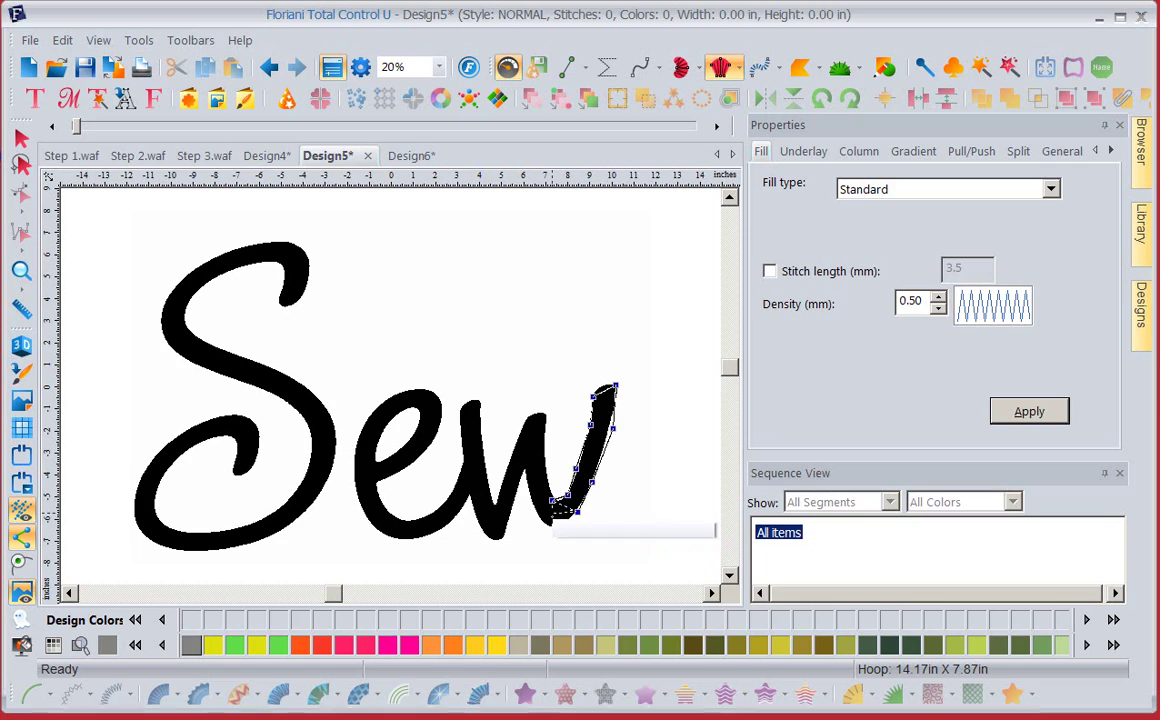
{"action": "left_click", "coordinate": [552, 524]}
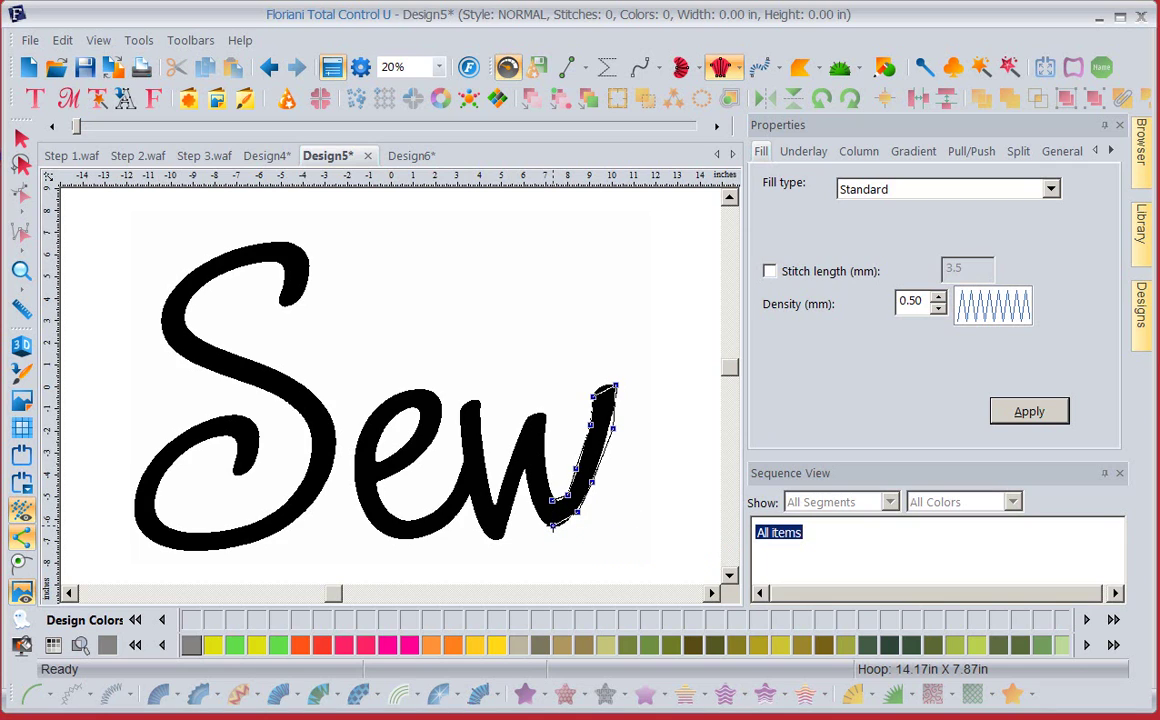
{"action": "key", "text": "Return"}
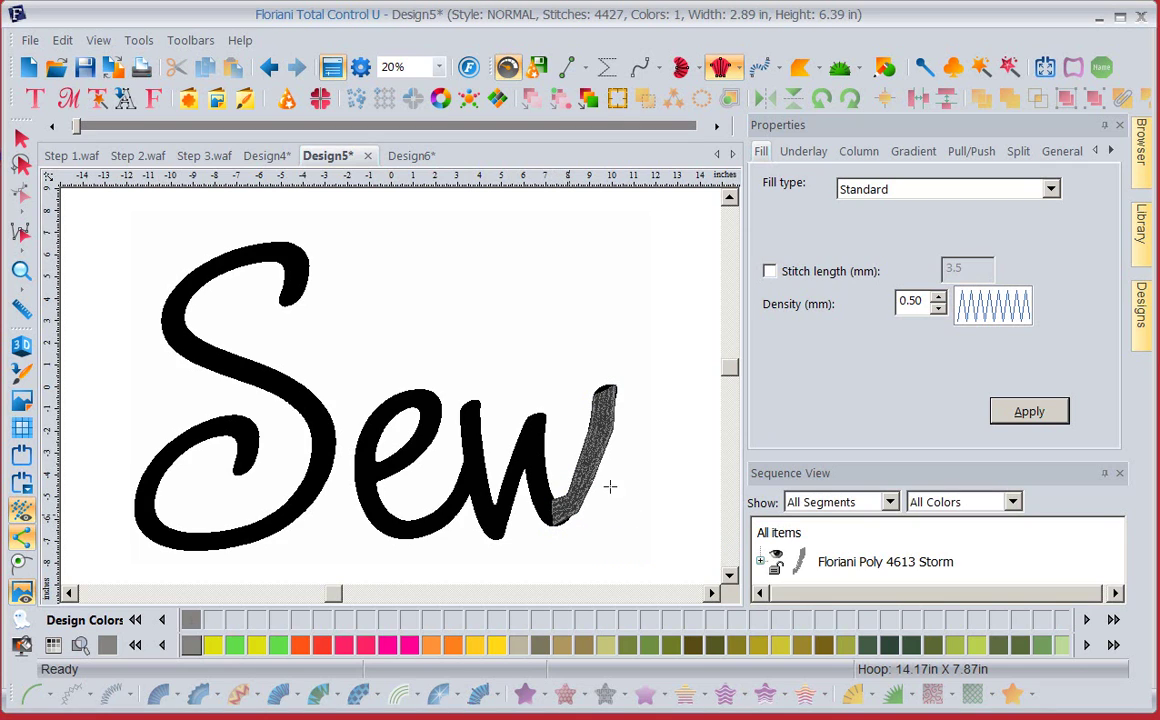
Hide the stitch points and switch the backdrop image off and on to compare the satin column with the lettering.
{"action": "left_click", "coordinate": [23, 538]}
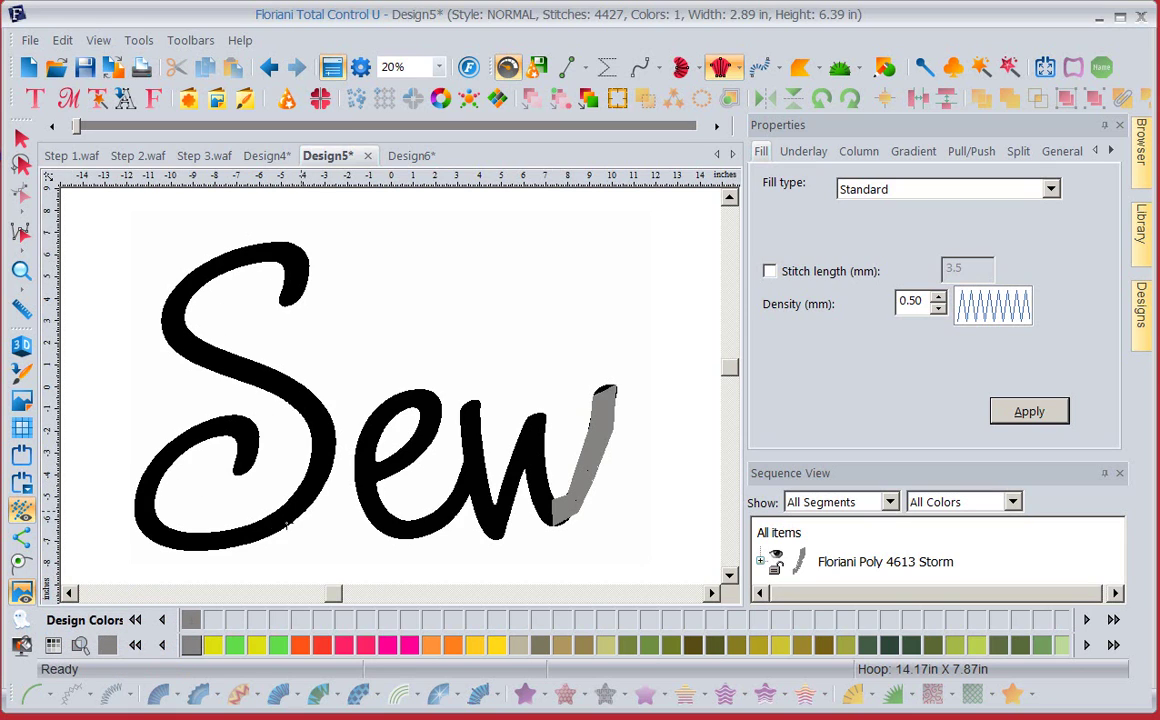
{"action": "left_click", "coordinate": [22, 596]}
{"action": "left_click", "coordinate": [22, 596]}
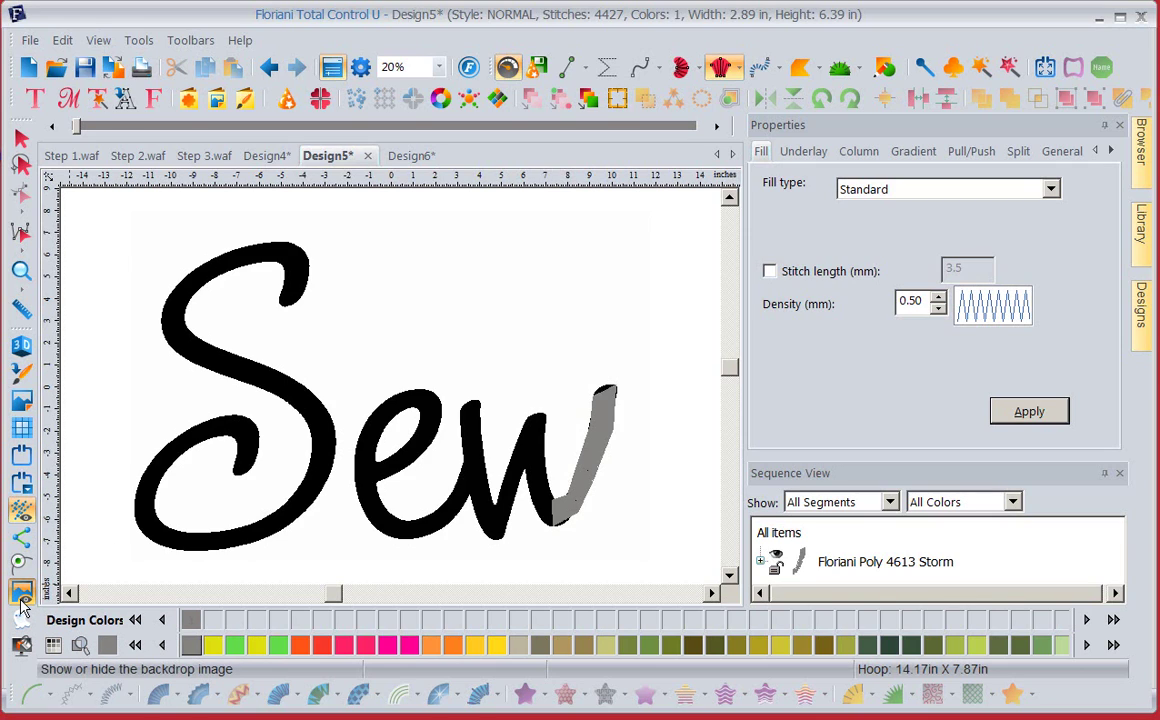
{"action": "left_click", "coordinate": [22, 600]}
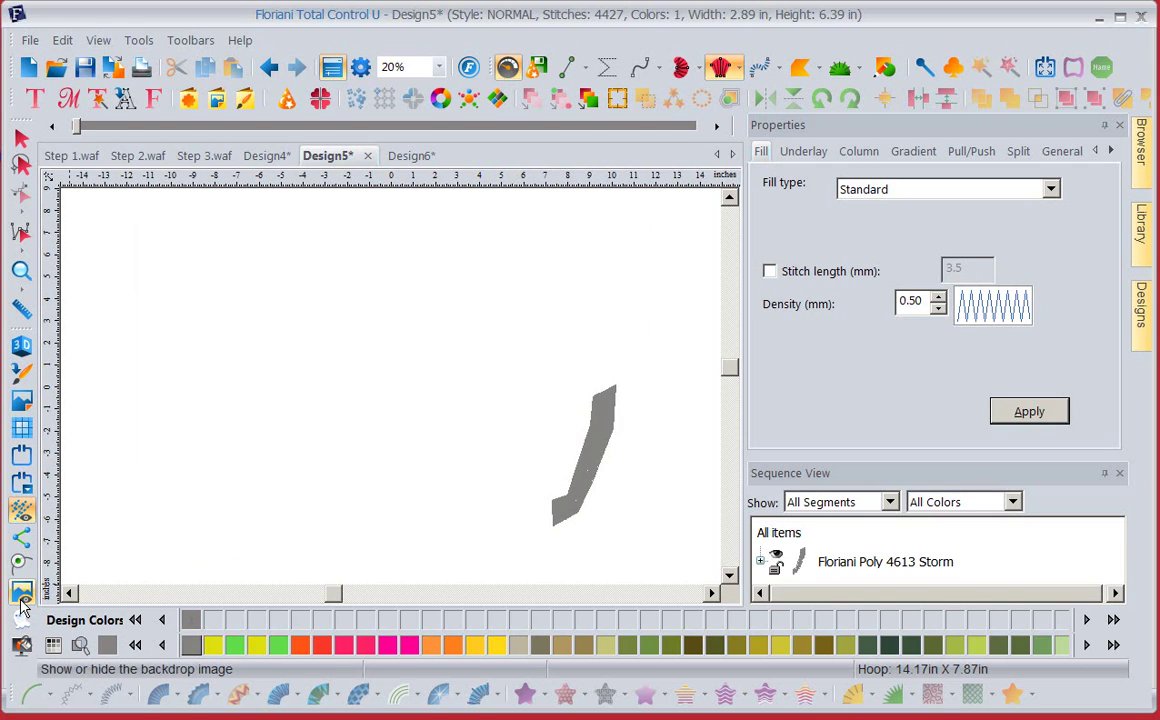
{"action": "left_click", "coordinate": [22, 598]}
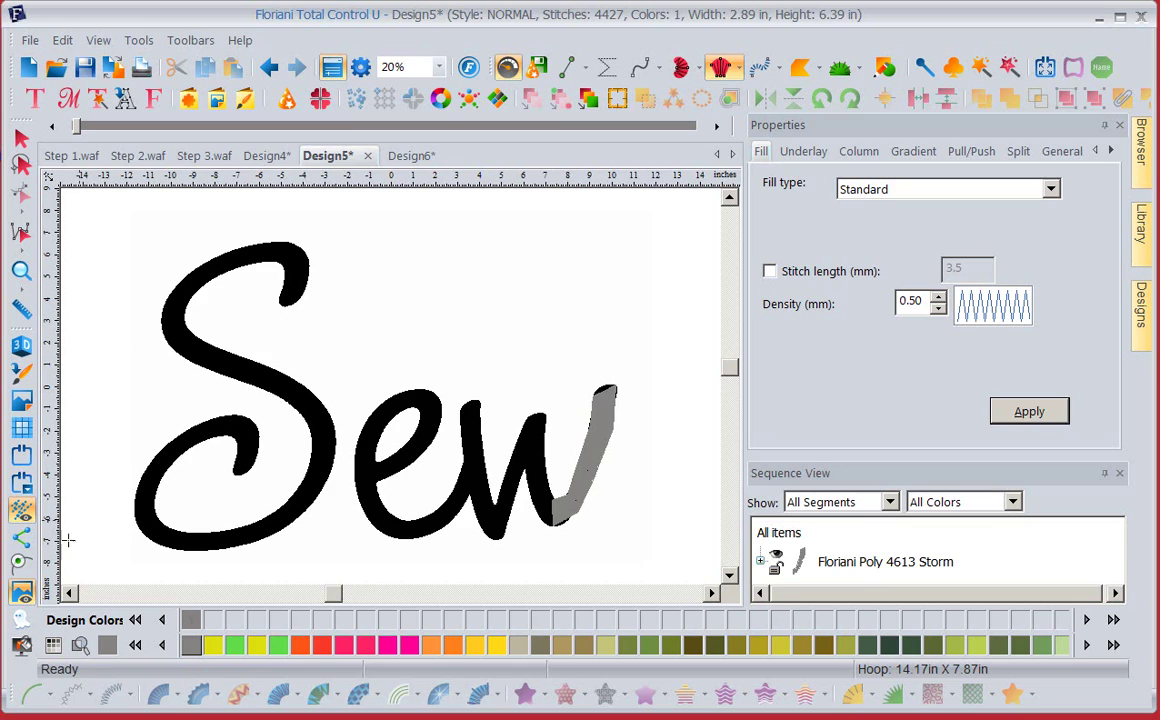
{"action": "left_click", "coordinate": [22, 592]}
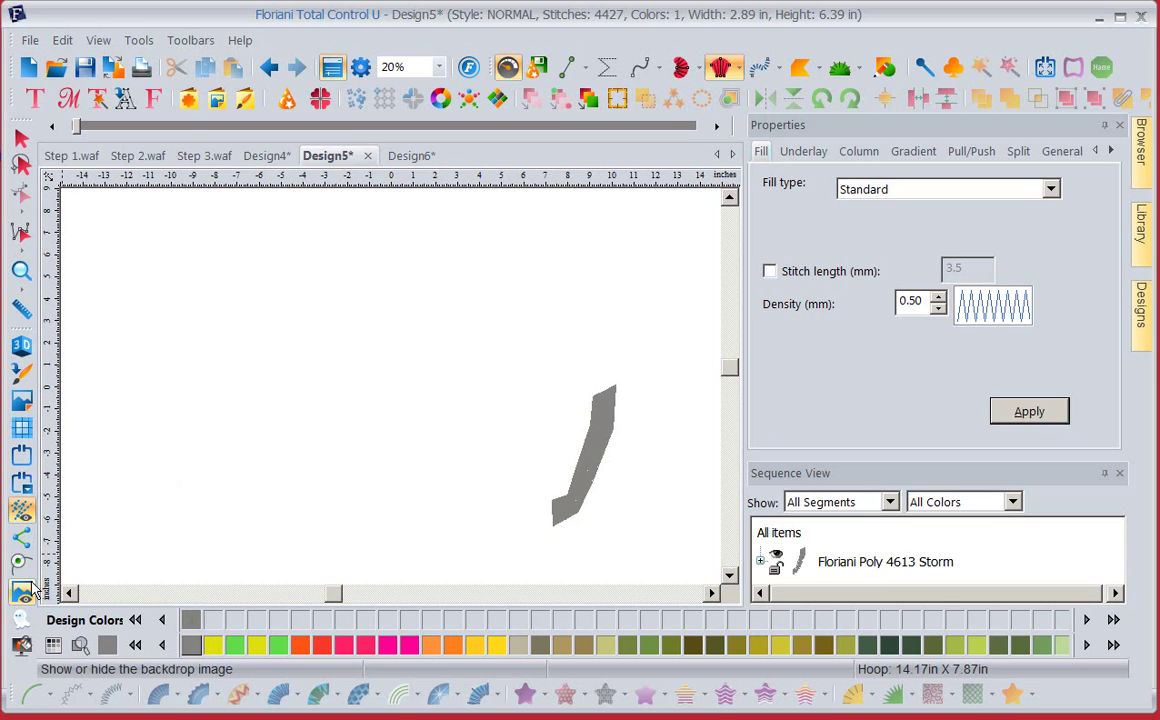
{"action": "left_click", "coordinate": [22, 592]}
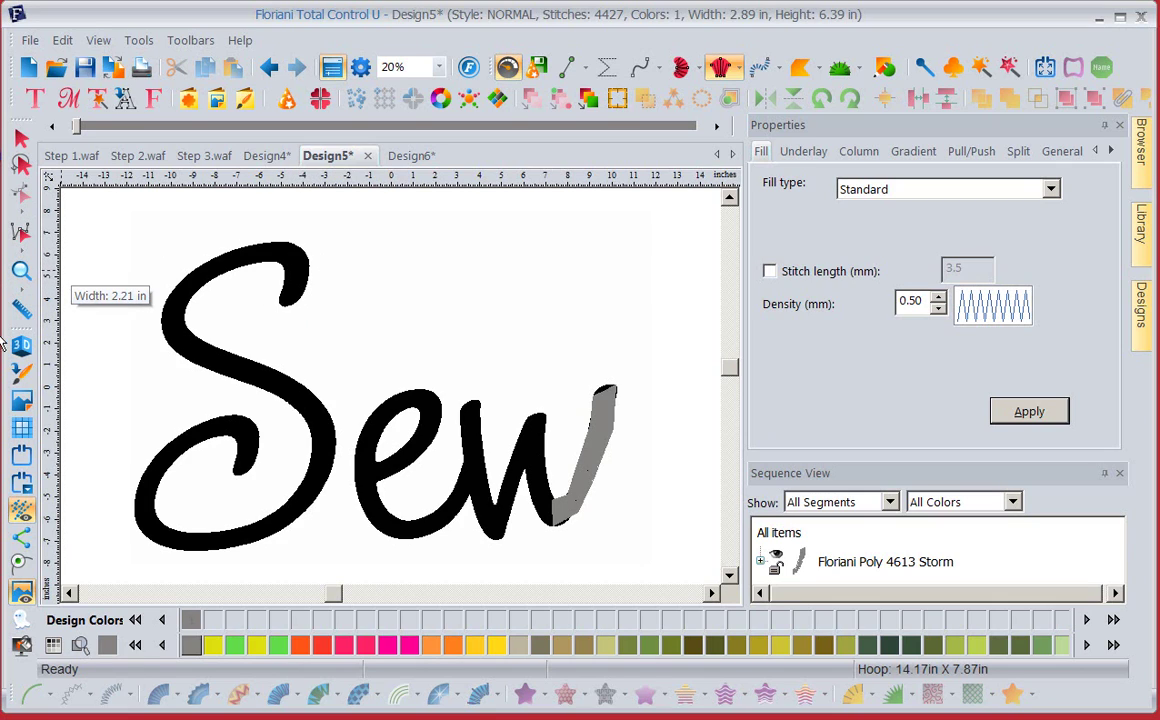
Activate the backdrop image for adjustment, and float the View toolbar before docking it back in its original place.
{"action": "left_click", "coordinate": [23, 402]}
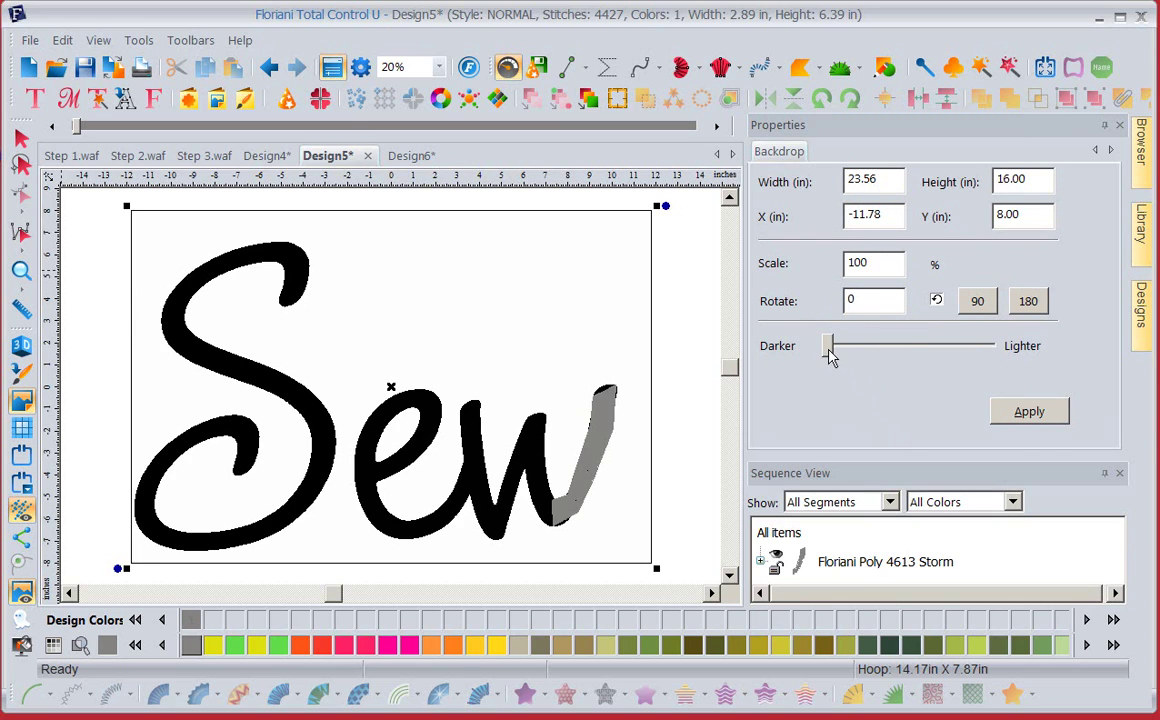
{"action": "left_click_drag", "start_coordinate": [22, 328], "coordinate": [715, 335]}
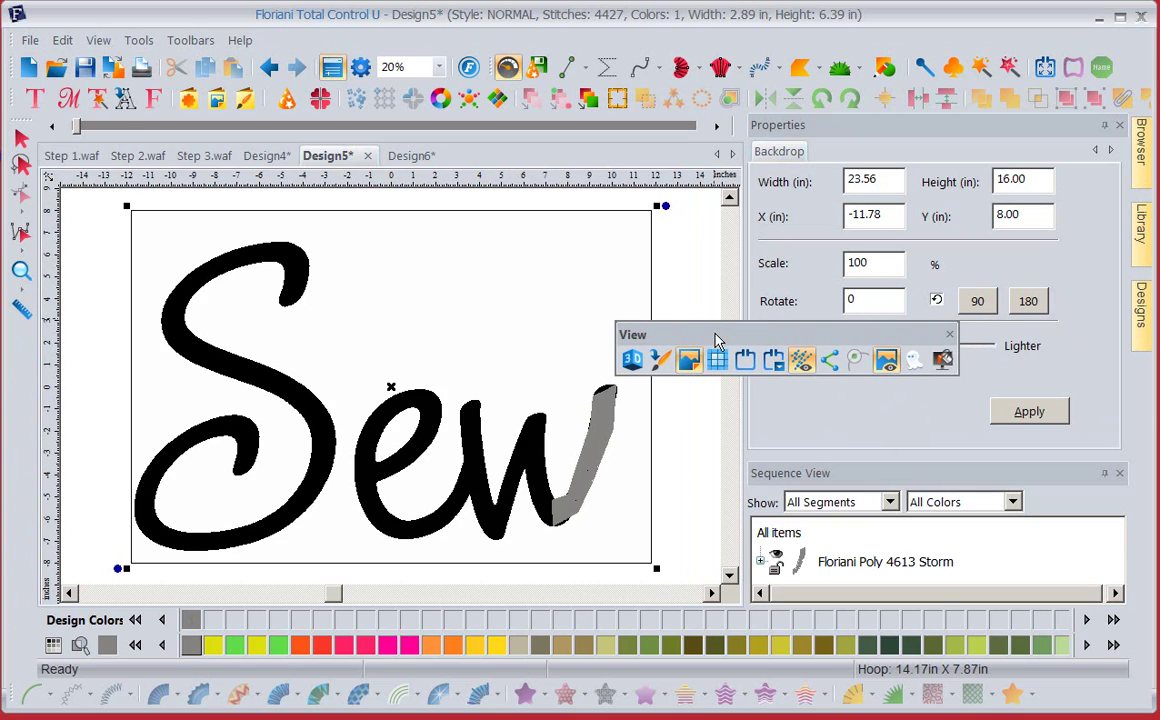
{"action": "double_click", "coordinate": [715, 335]}
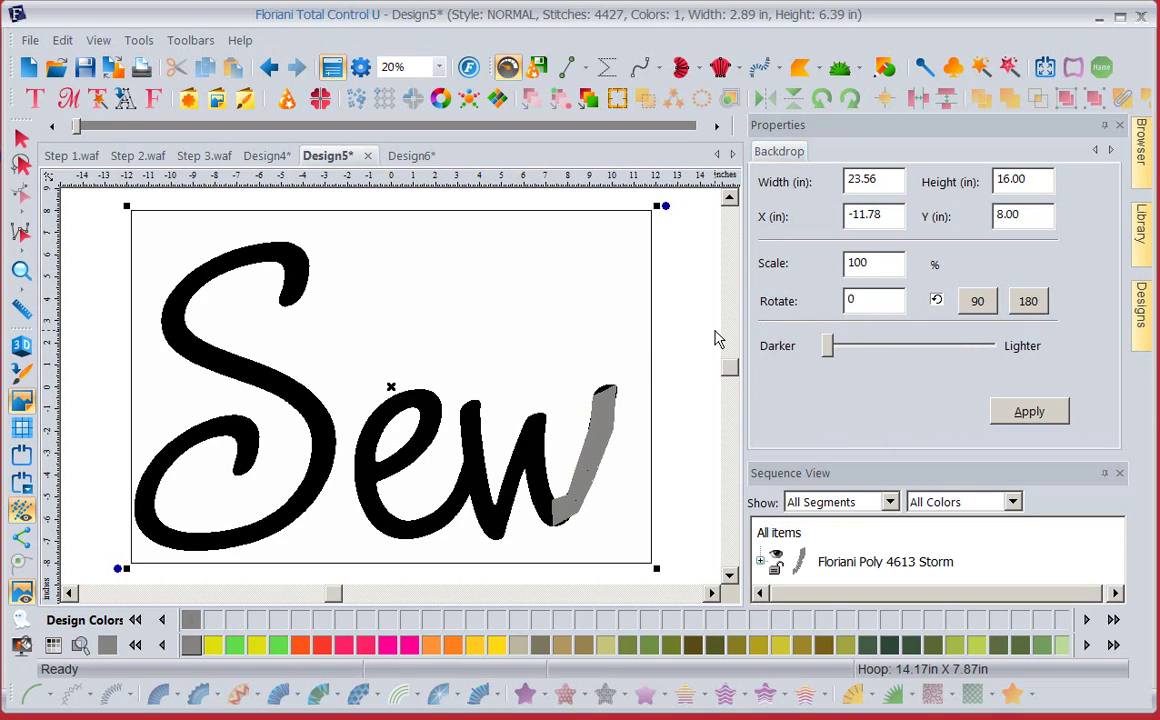